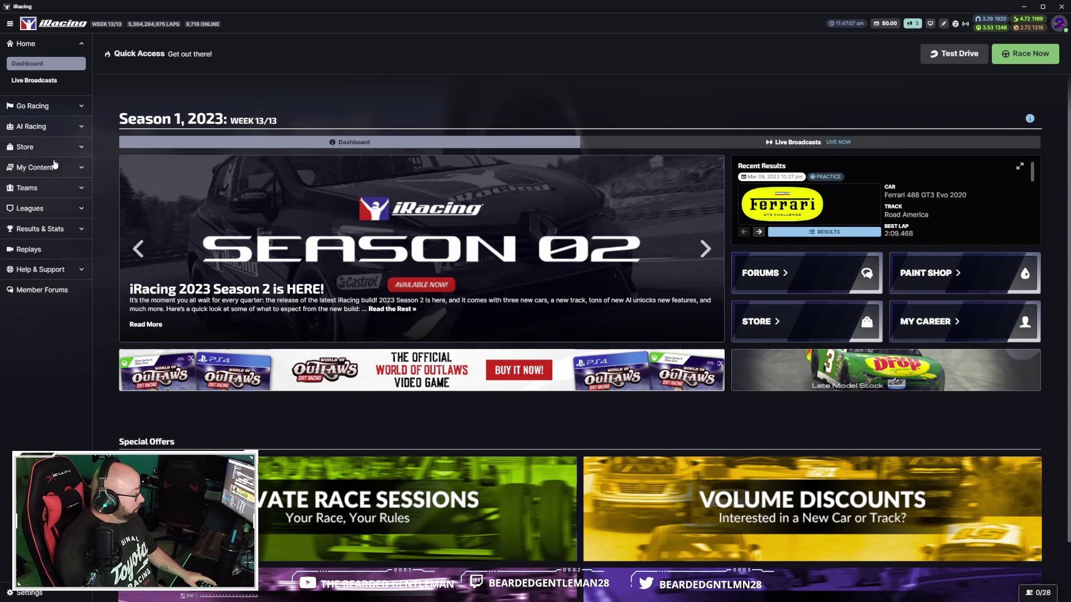
Go to My Content's Cars list and open the Late Model Stock car card
left_click(79, 168)
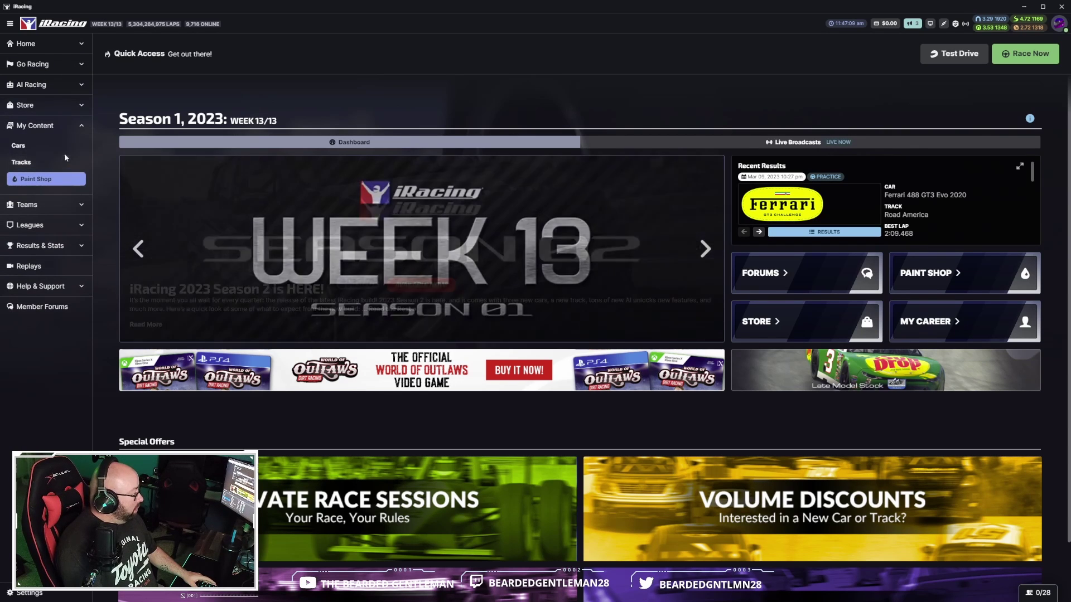
left_click(45, 145)
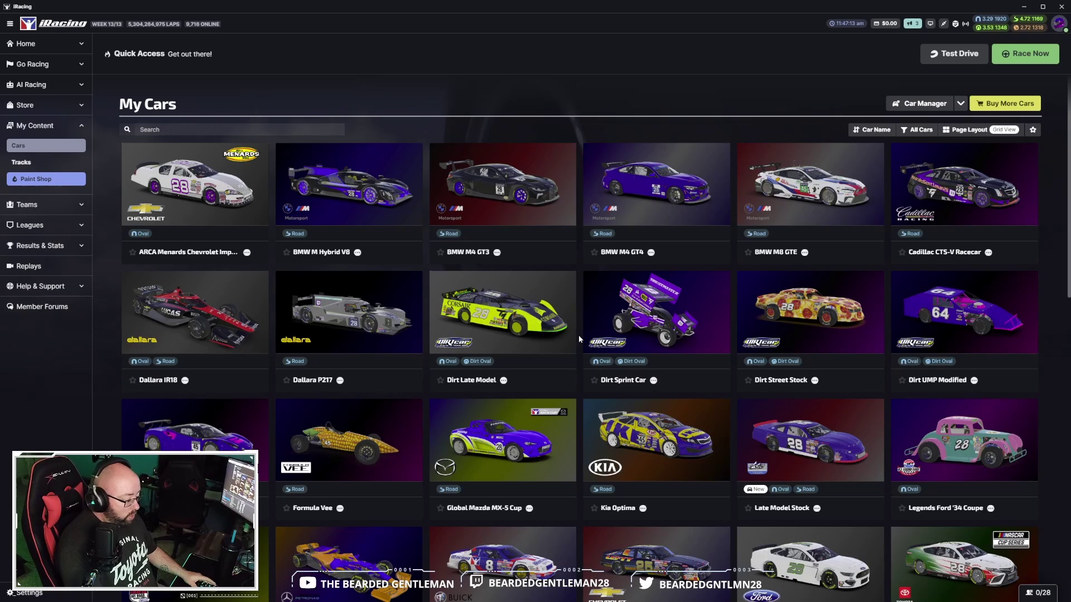
scroll(579, 338, "down", 3)
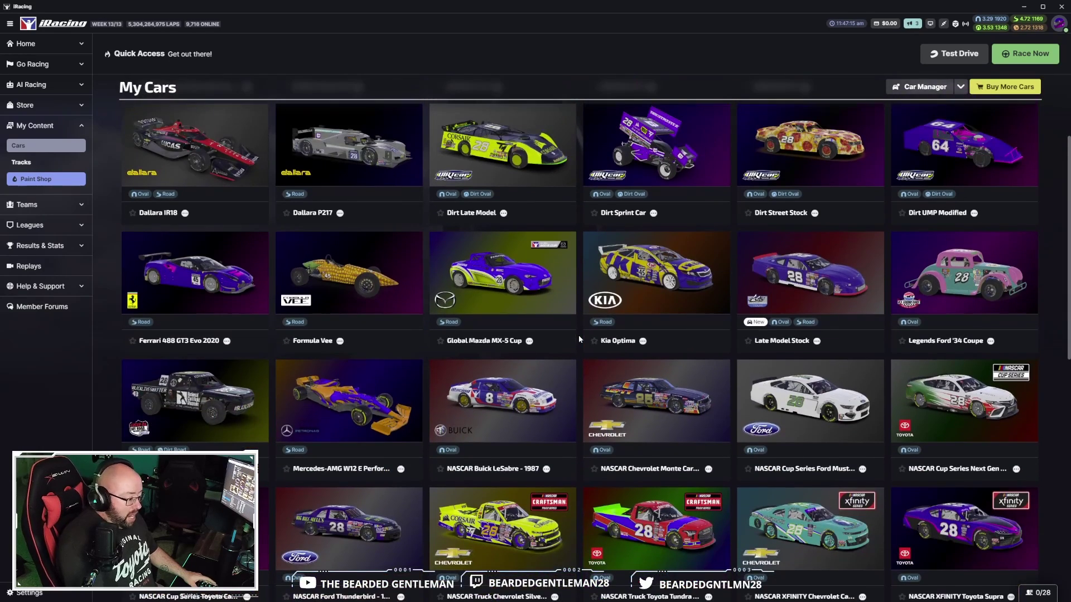
left_click(820, 284)
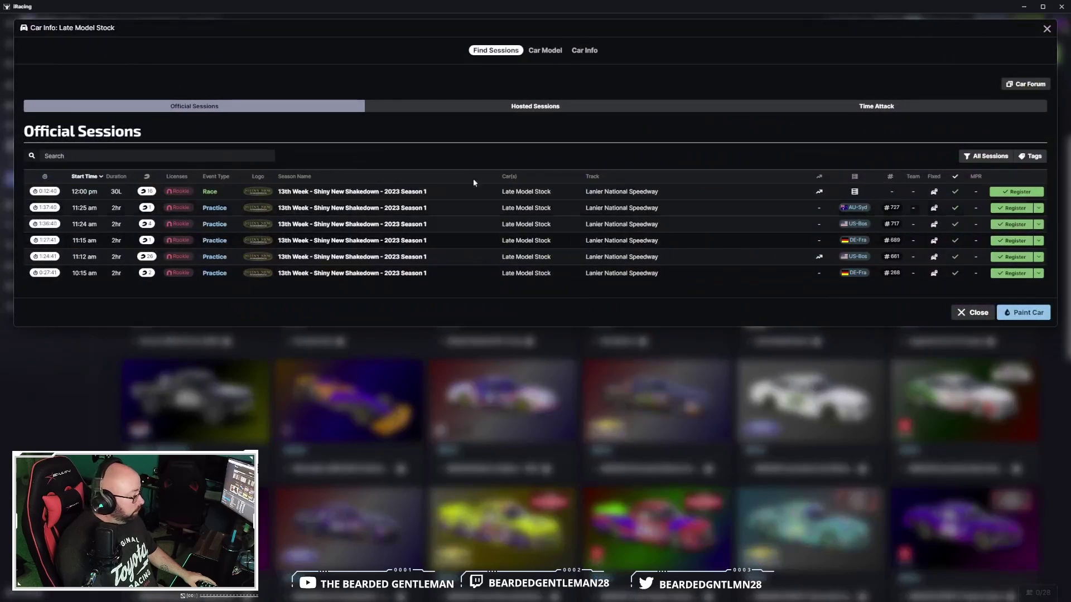
Inspect the Late Model Stock's 3D car model, then launch Paint Car
left_click(545, 51)
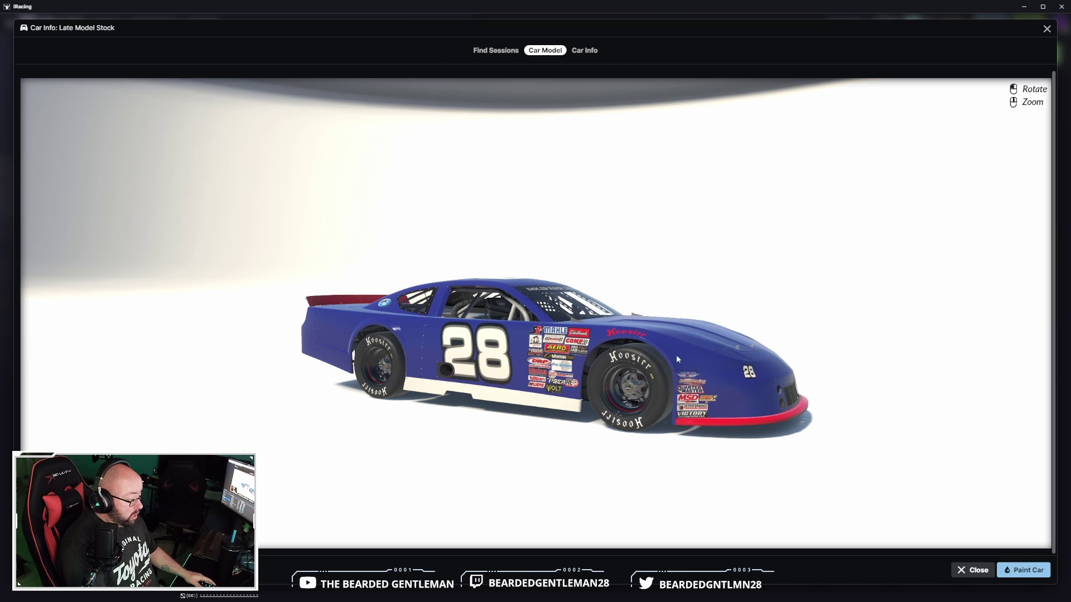
left_click_drag(678, 360, 673, 359)
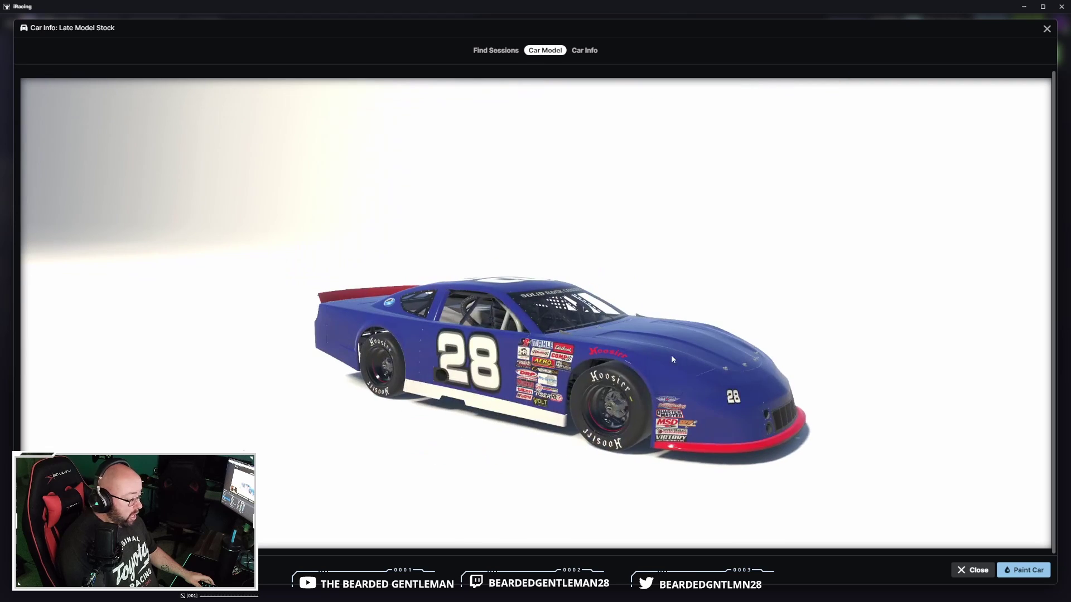
left_click(1020, 570)
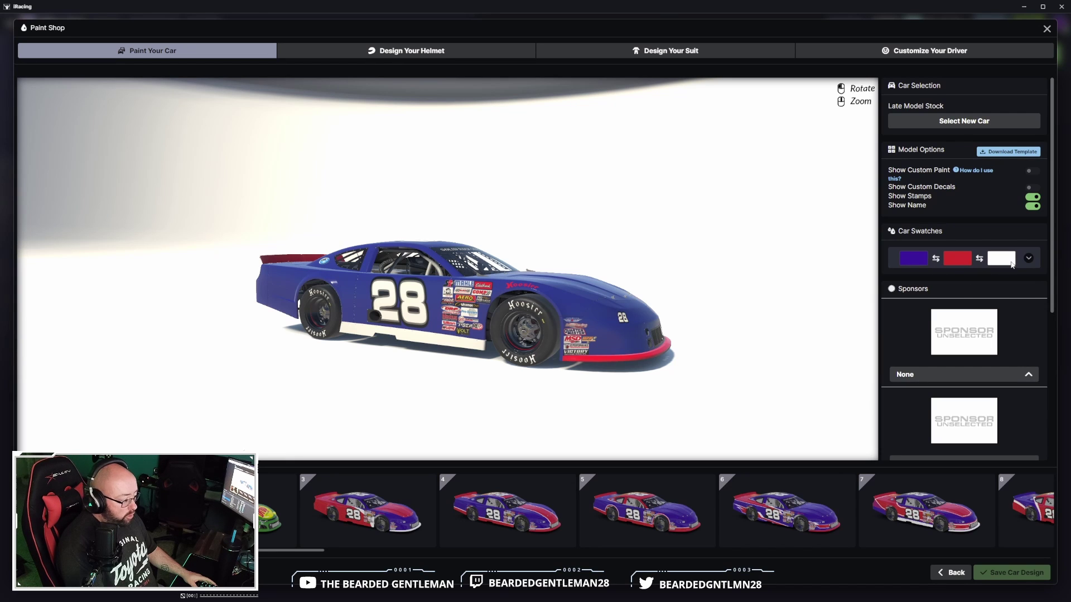
Cycle through paint designs 3 to 8, settling on design 8
left_click(362, 514)
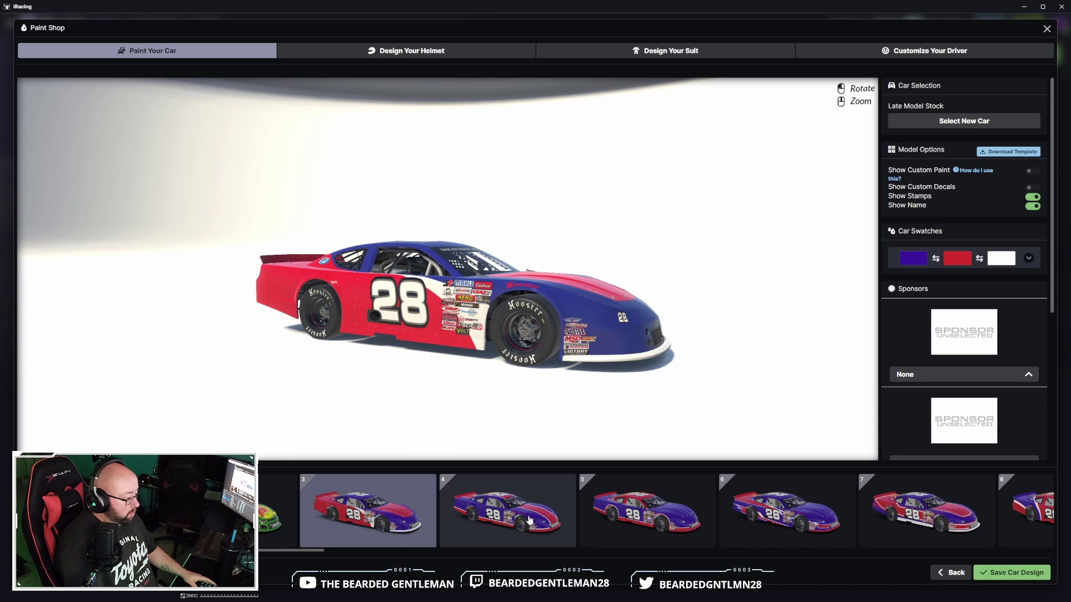
left_click(564, 521)
left_click(700, 515)
left_click(720, 516)
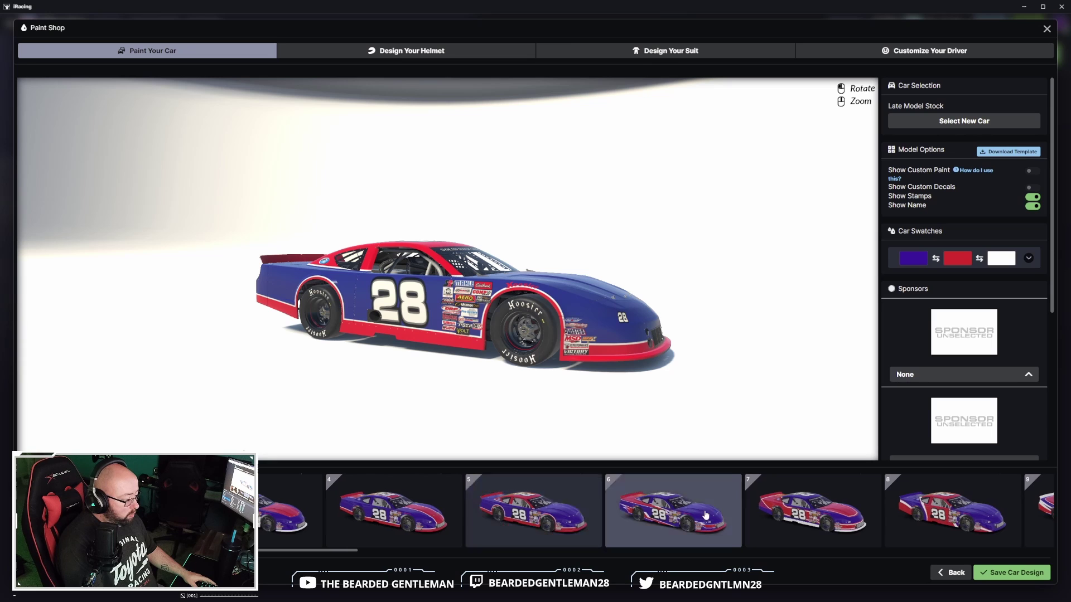
left_click(720, 517)
left_click(721, 517)
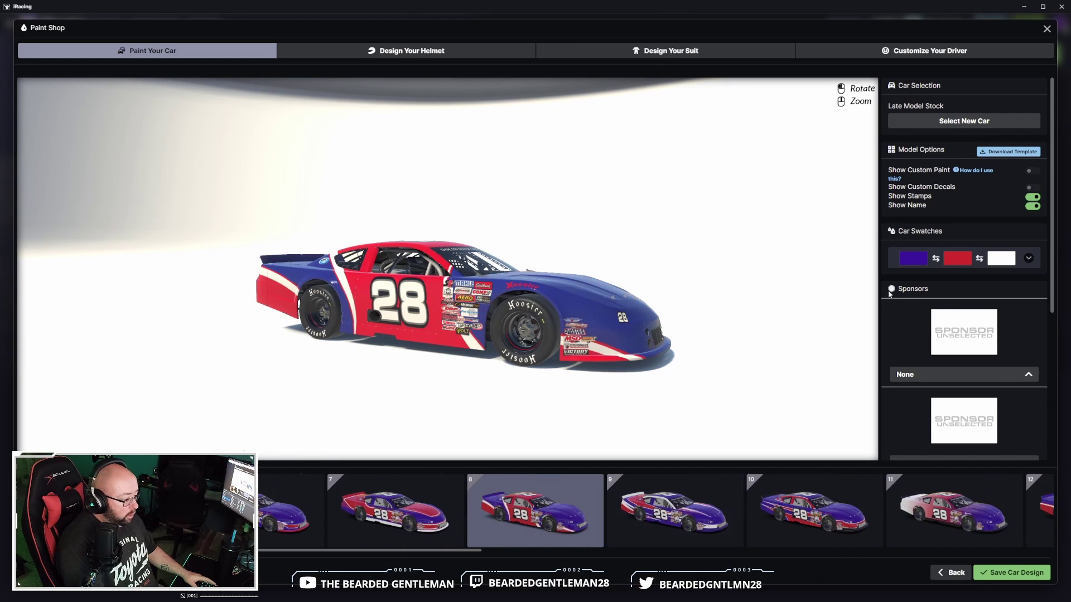
Browse the sponsor, number font and wheel lists, leaving None, Microgramma and Stock unchanged
scroll(1005, 301, "down", 5)
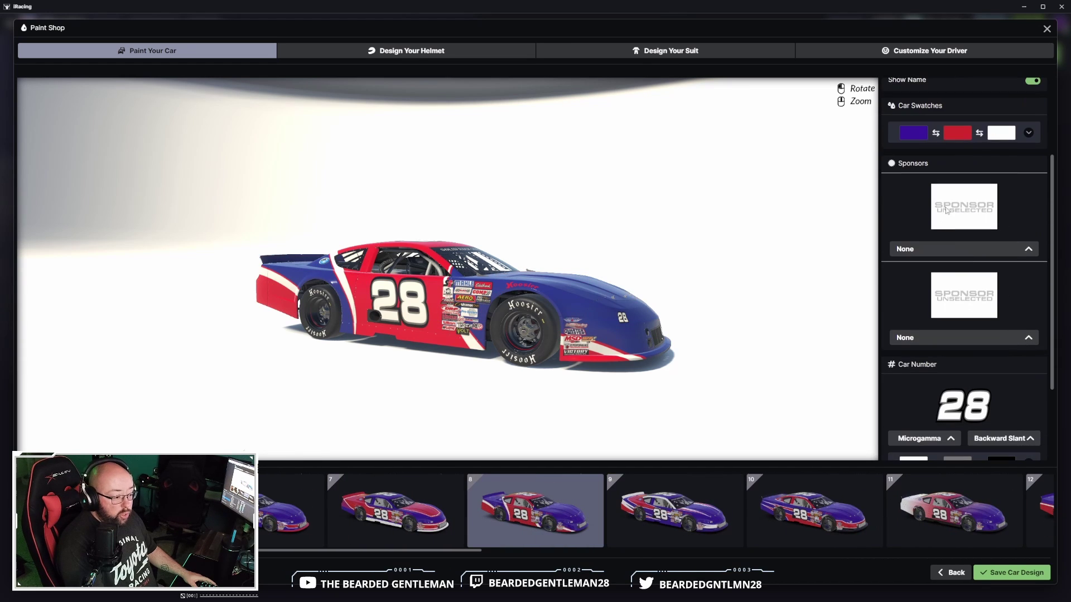
left_click(1028, 249)
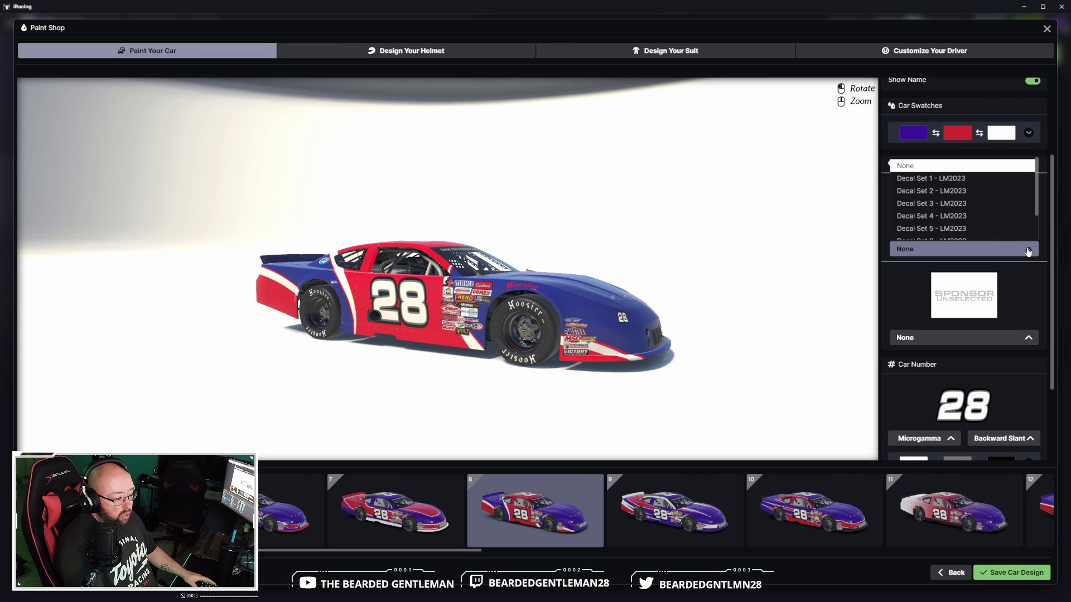
left_click(1028, 252)
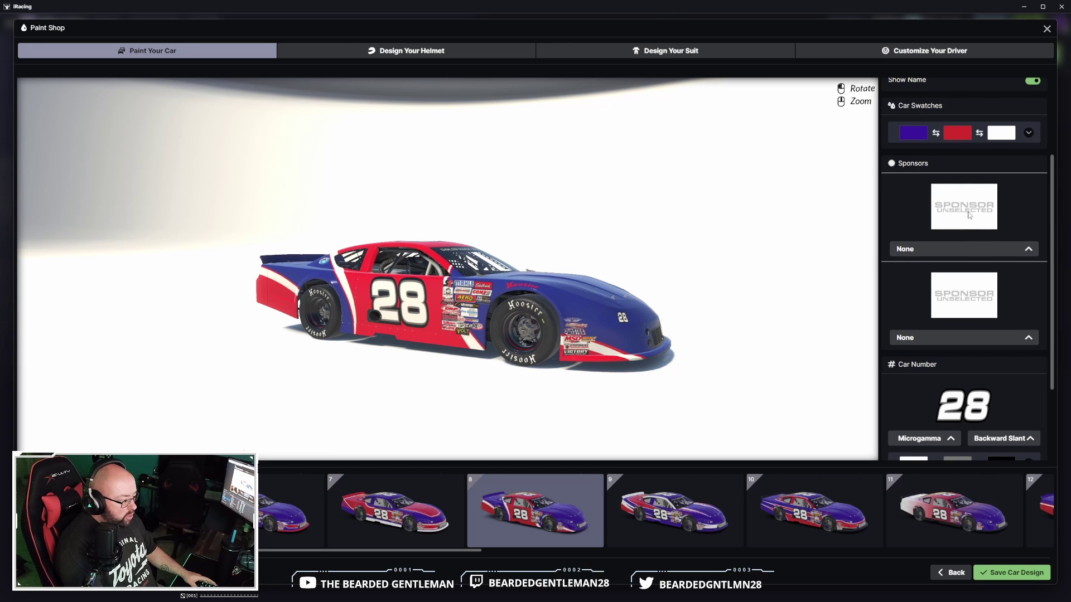
scroll(1008, 251, "down", 4)
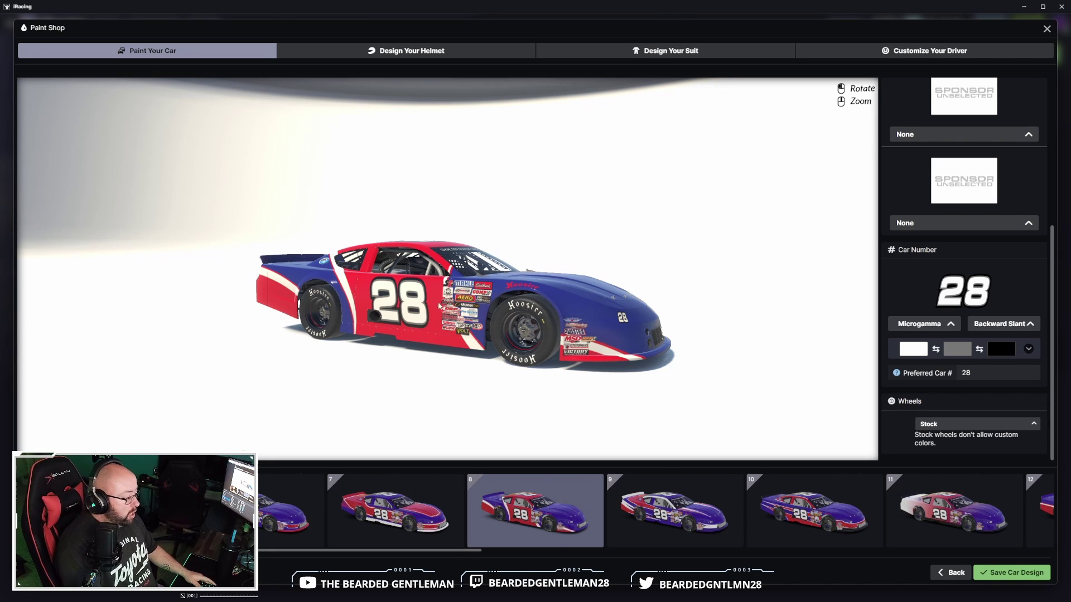
left_click(950, 323)
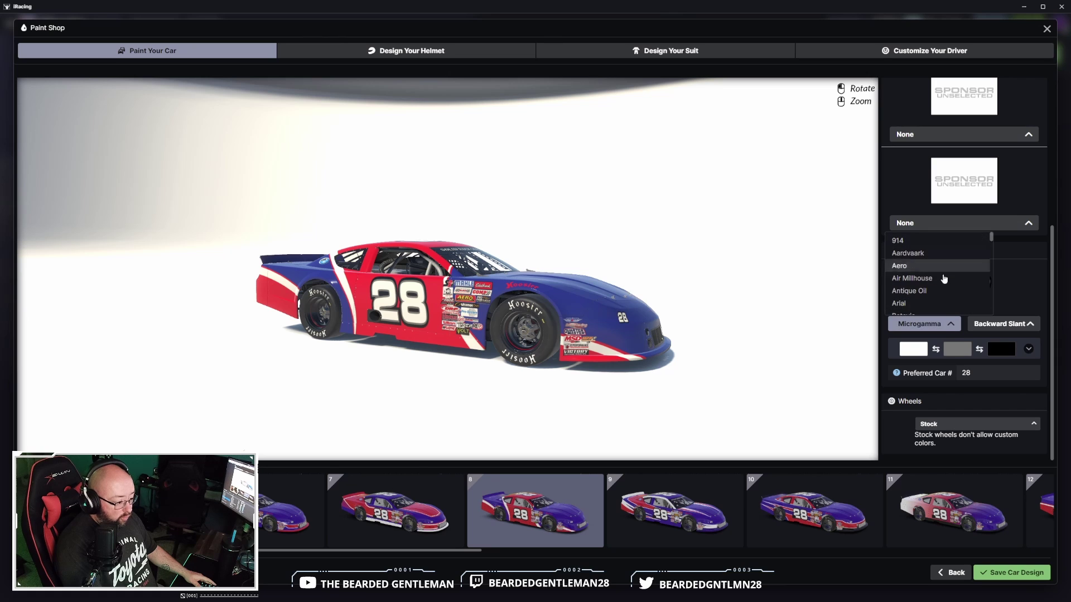
left_click(952, 328)
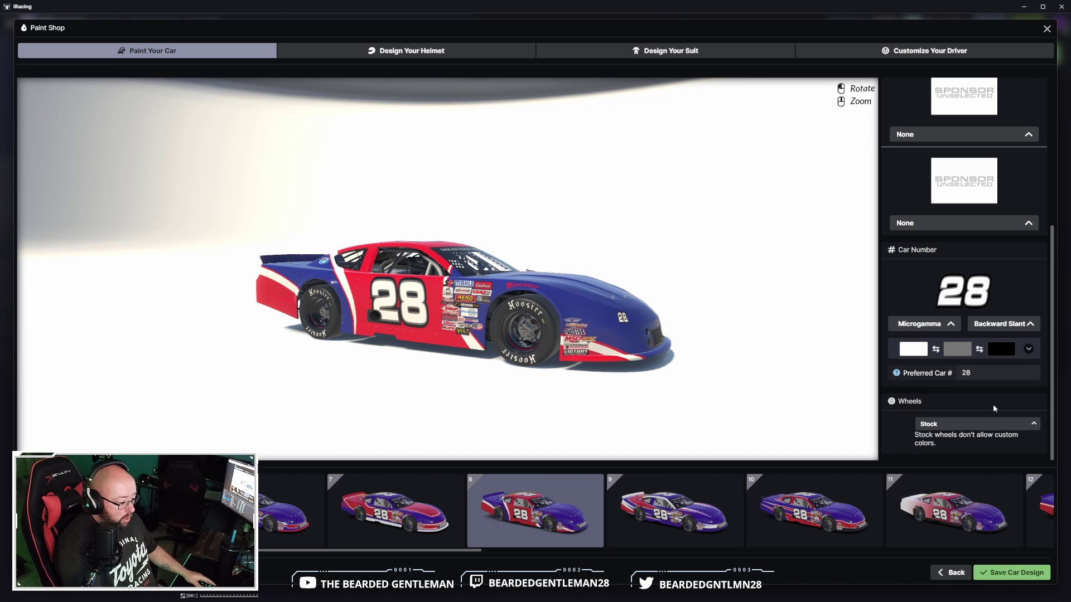
left_click(987, 424)
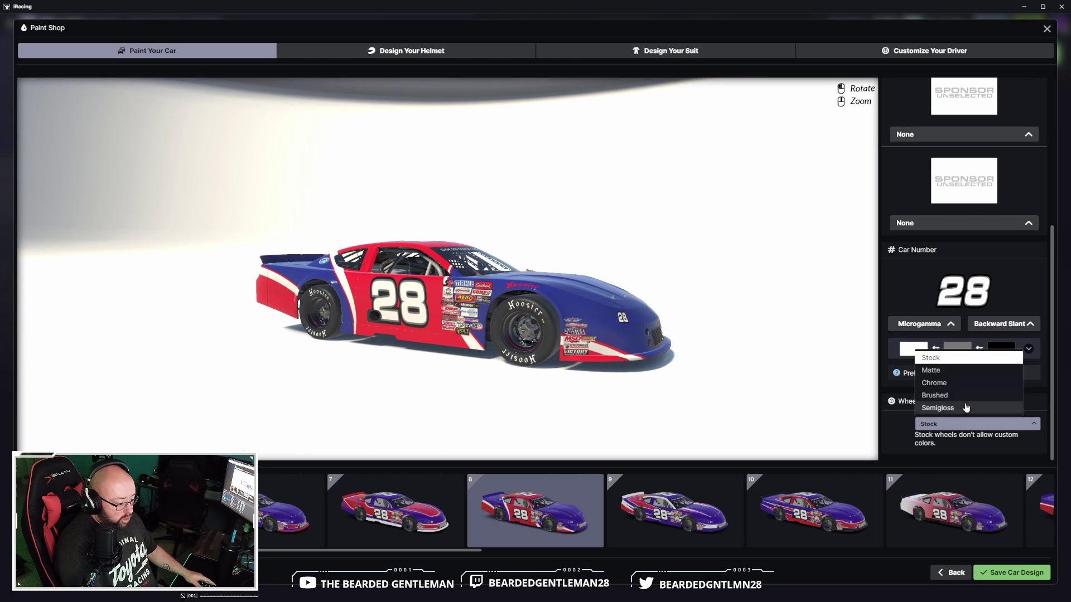
left_click(972, 405)
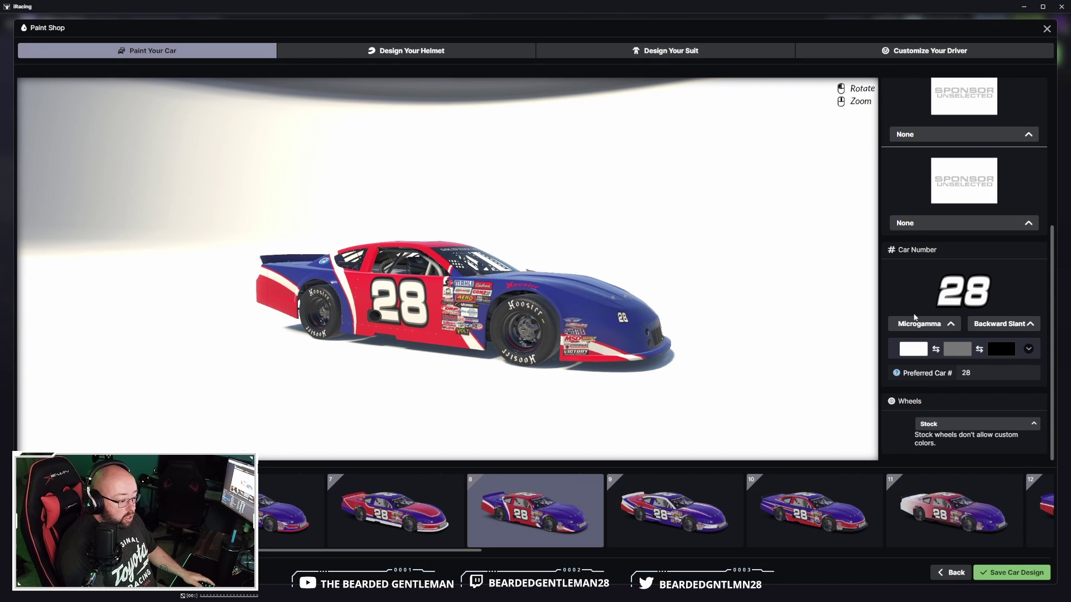
scroll(983, 325, "up", 5)
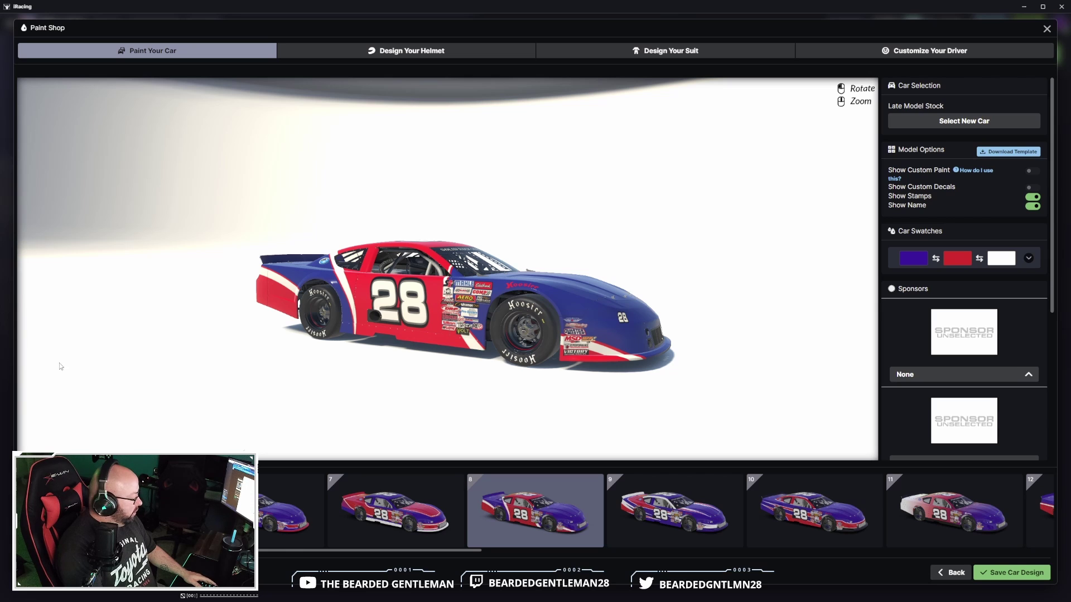
Extract all from the template zip to Base Templates, replacing the older Late Model Stock.psd
mouse_move(0, 209)
left_mouse_down()
mouse_move(422, 199)
mouse_move(333, 276)
left_mouse_up()
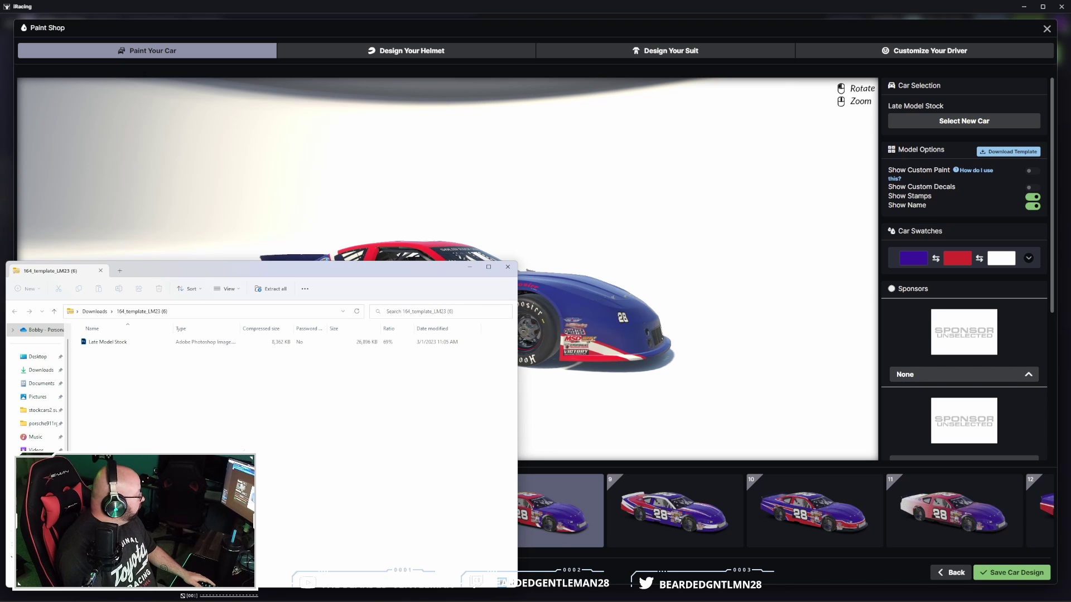
left_click(88, 219)
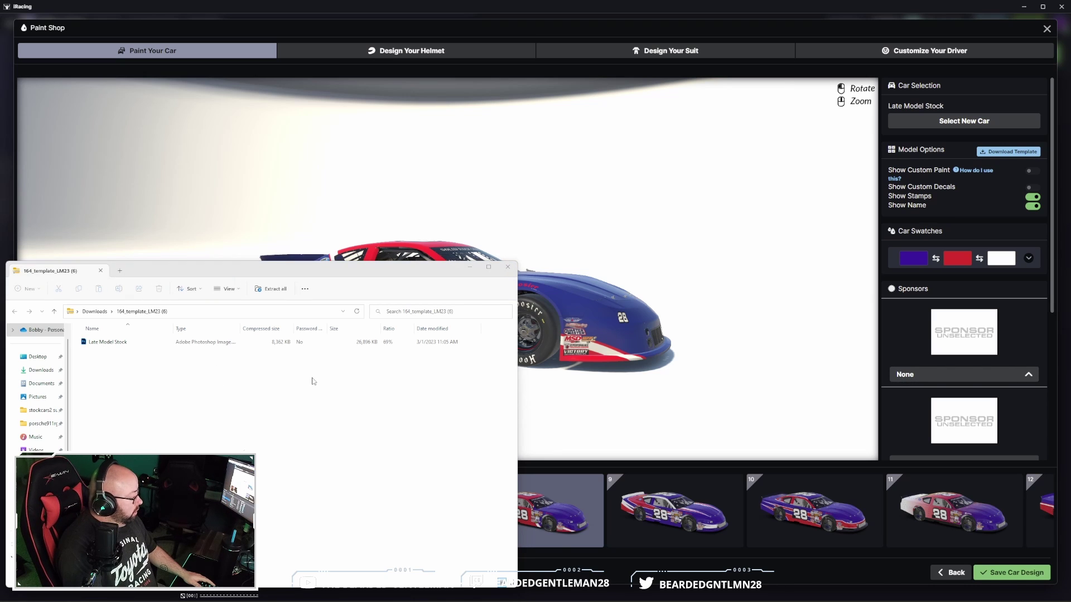
left_click(274, 290)
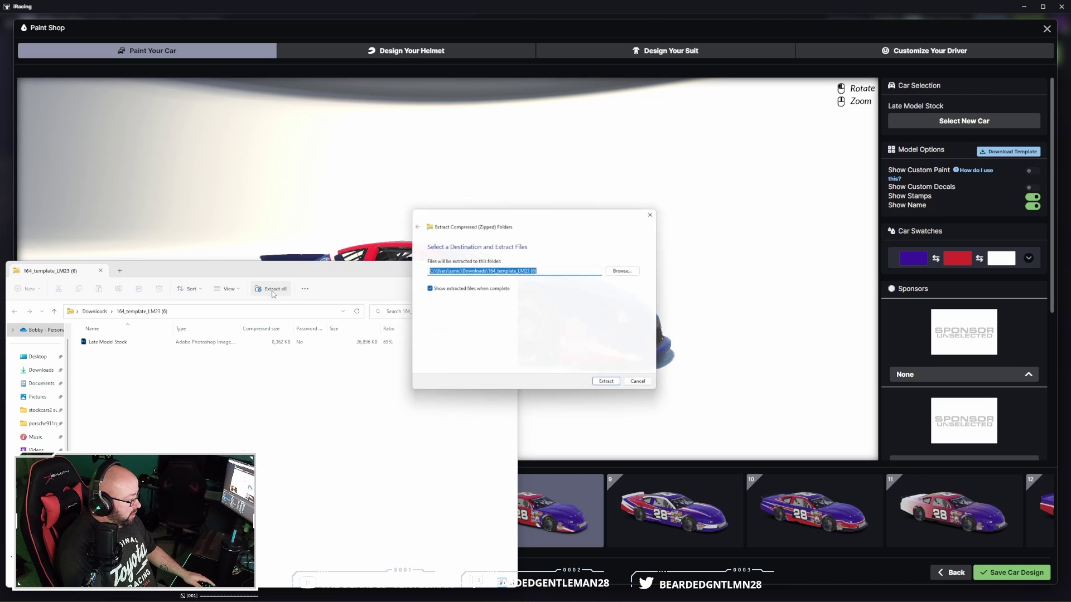
left_click(628, 269)
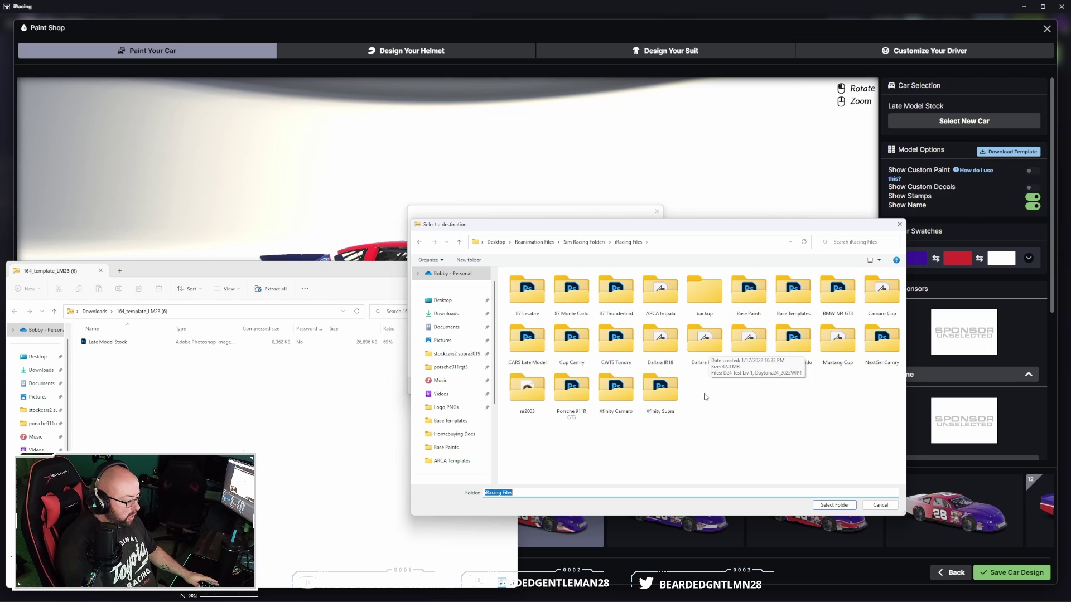
double_click(798, 299)
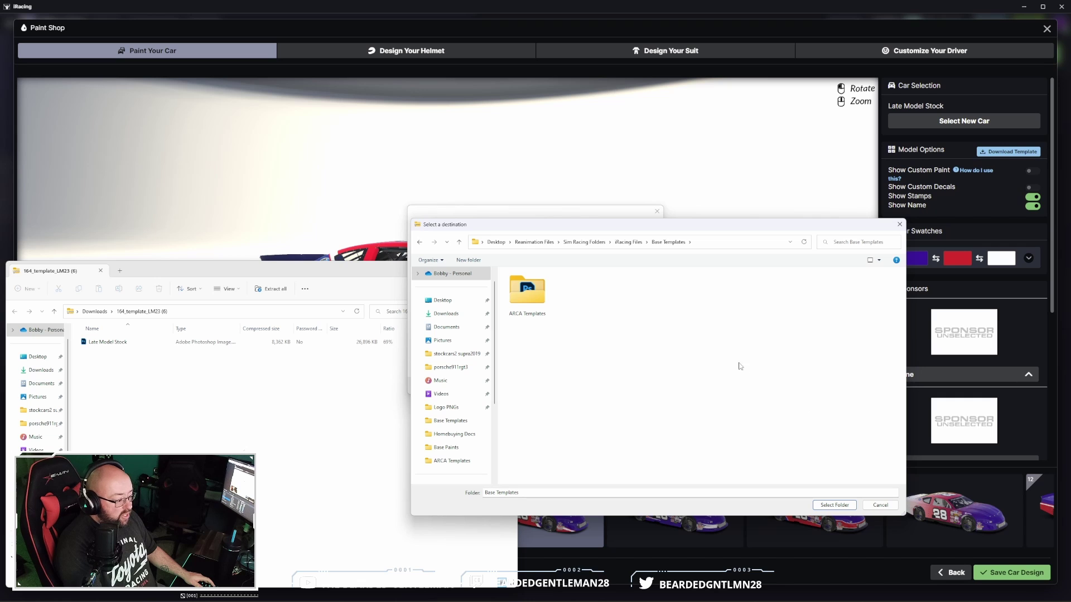
left_click(831, 506)
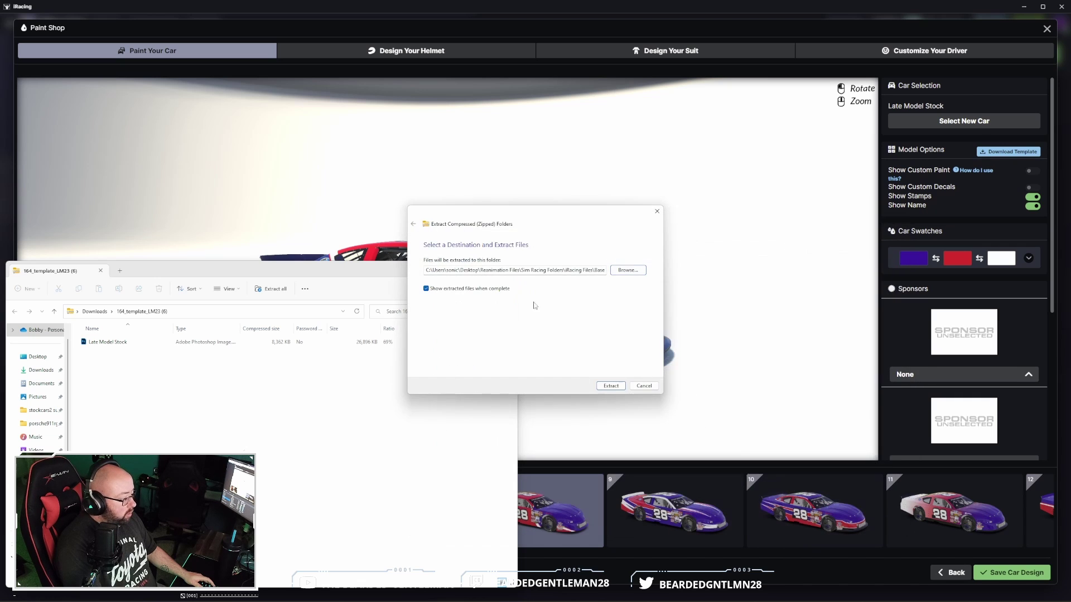
left_click(608, 388)
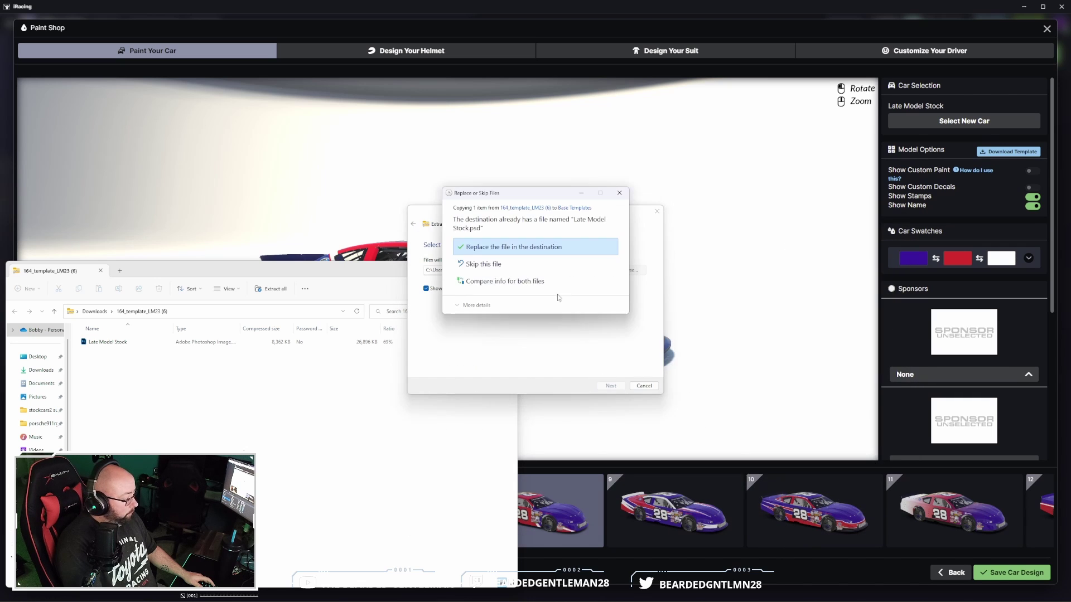
left_click(531, 250)
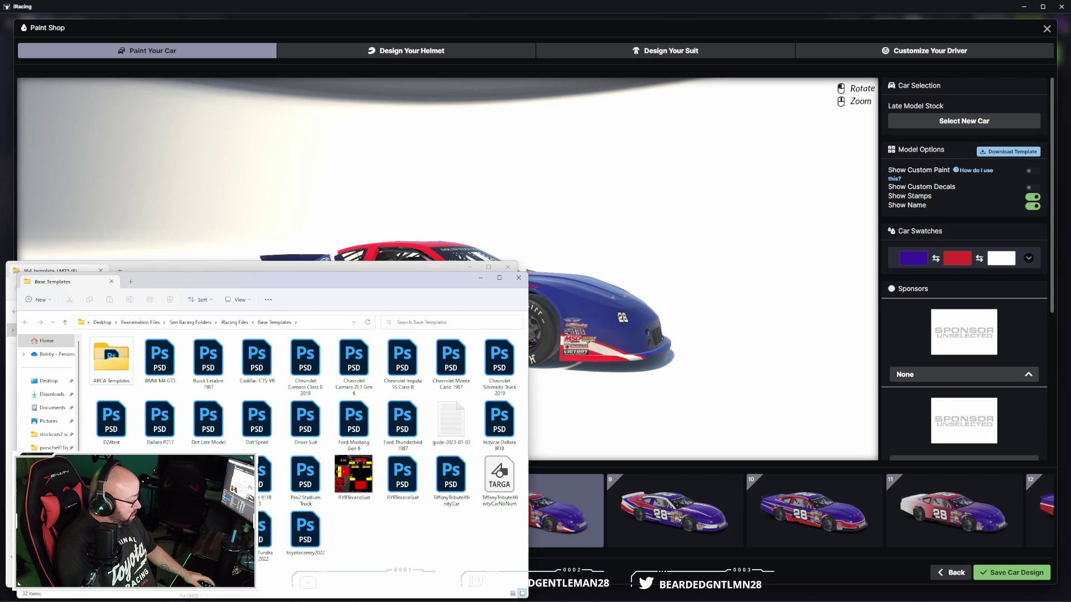
Select the Late Model Stock template, then move and shrink the iRacing window to the top-left
left_click(111, 474)
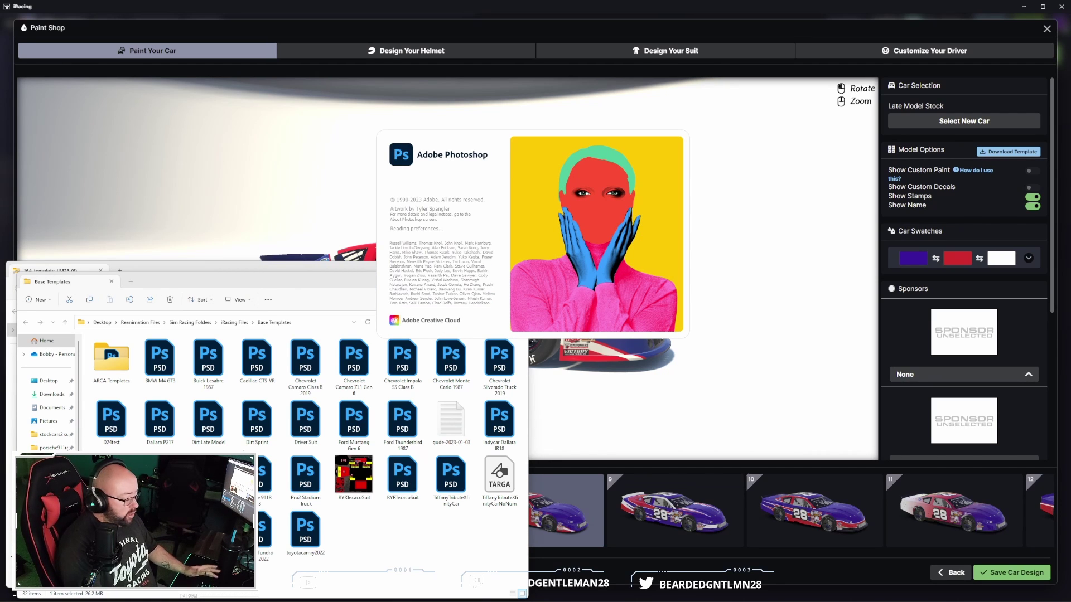
key("alt+Tab")
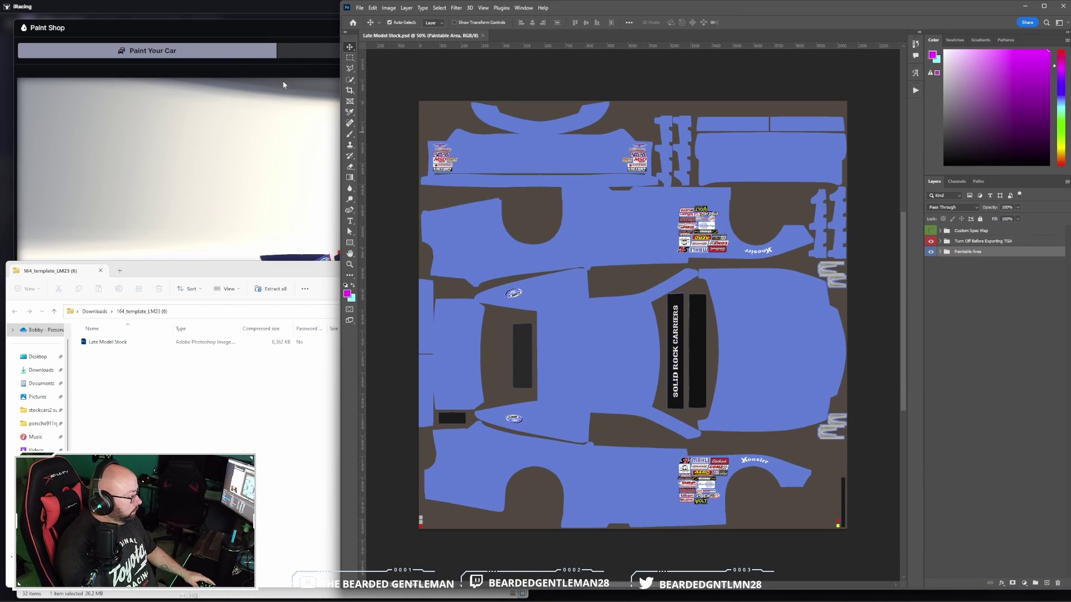
left_click(265, 7)
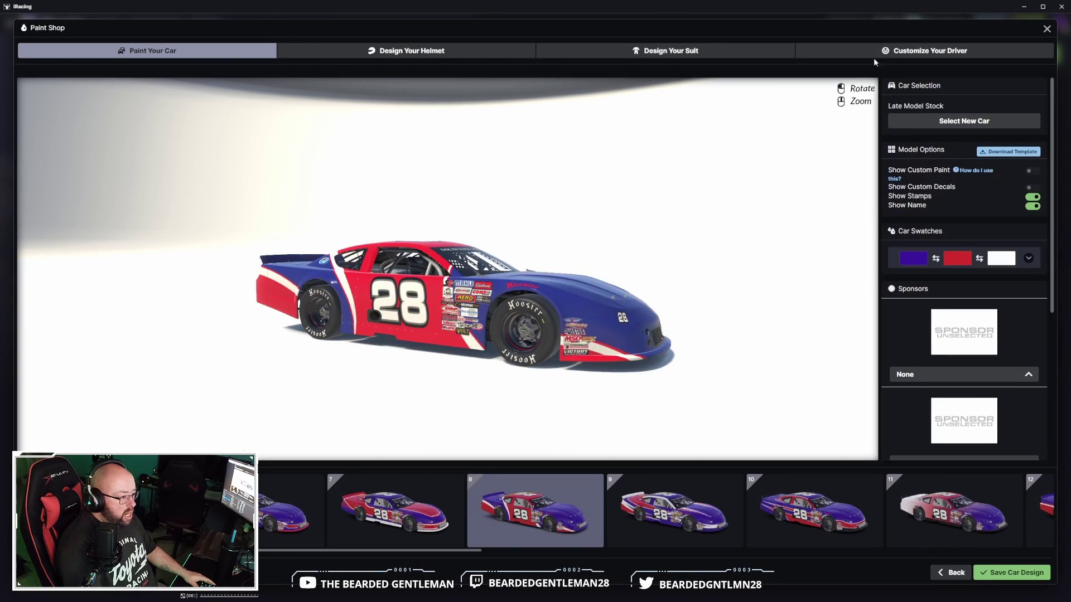
left_click_drag(916, 6, 969, 44)
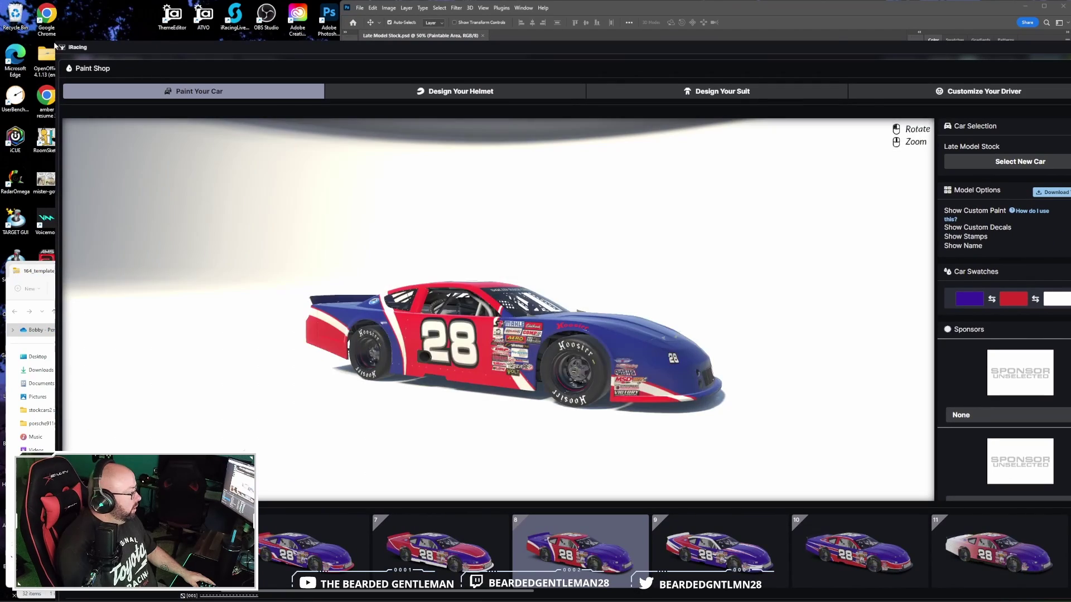
left_click_drag(55, 46, 60, 47)
mouse_move(432, 248)
left_mouse_down()
mouse_move(514, 296)
mouse_move(184, 6)
left_mouse_up()
mouse_move(682, 354)
left_mouse_down()
mouse_move(597, 299)
mouse_move(534, 301)
left_mouse_up()
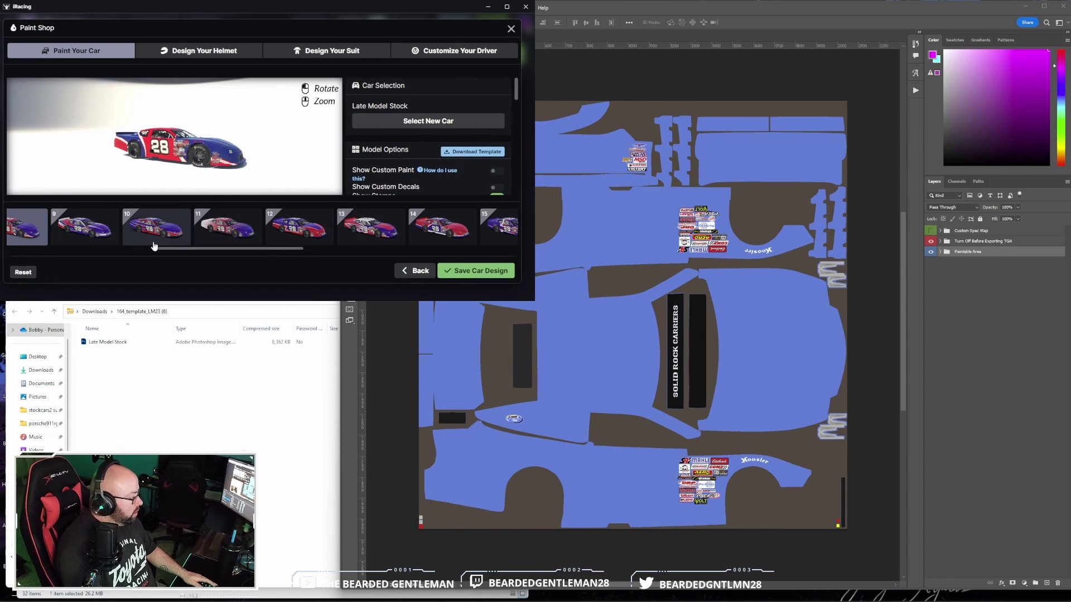
Choose stock paint scheme 9 in iRacing, save the car design, and return to Photoshop
left_click(82, 231)
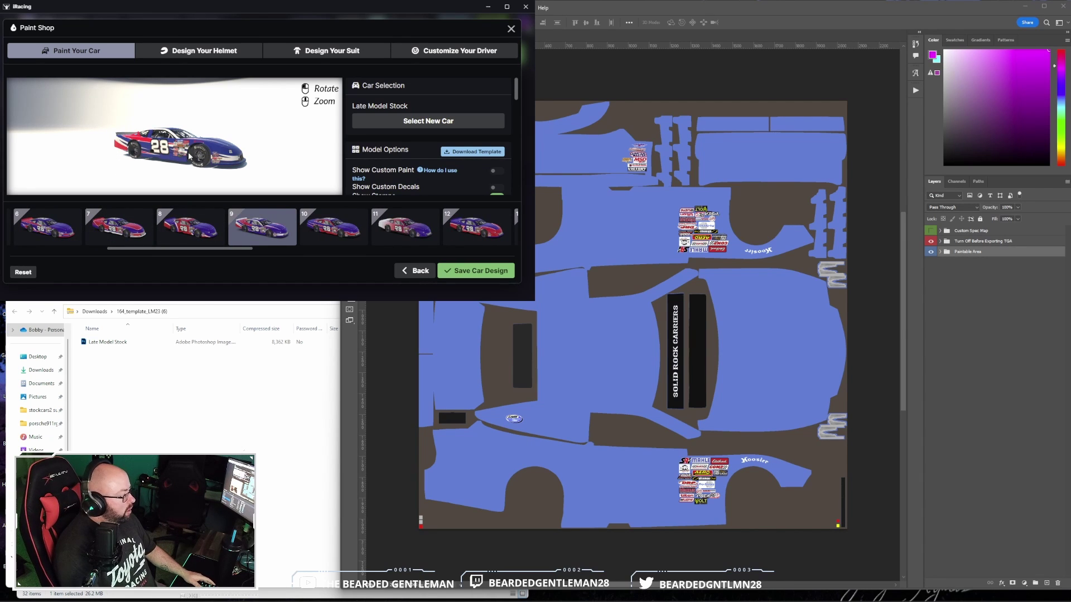
mouse_move(156, 153)
left_mouse_down()
mouse_move(195, 159)
mouse_move(163, 166)
left_mouse_up()
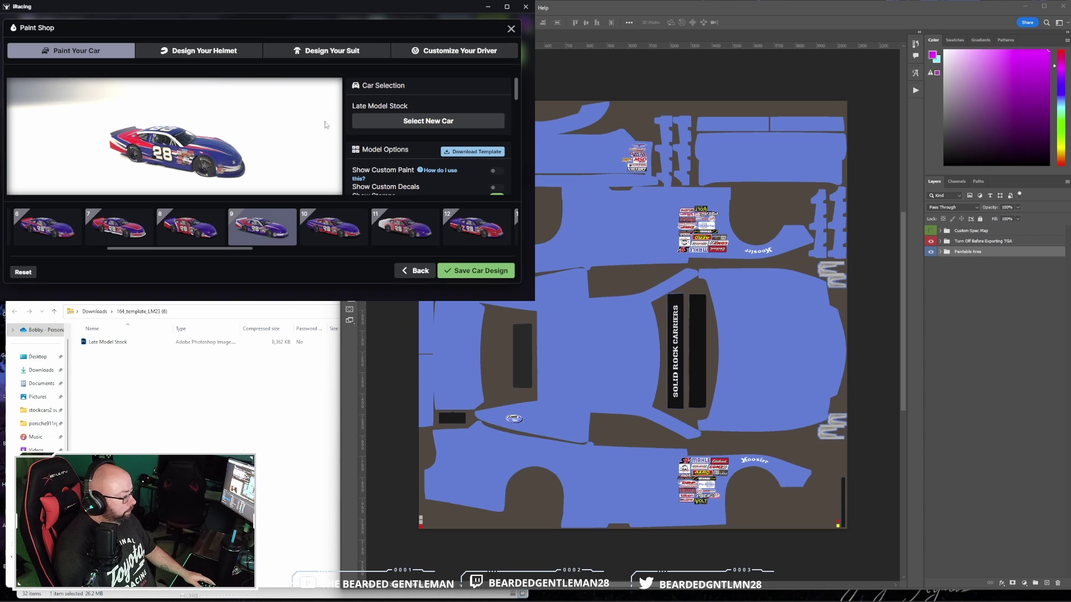
left_click(483, 276)
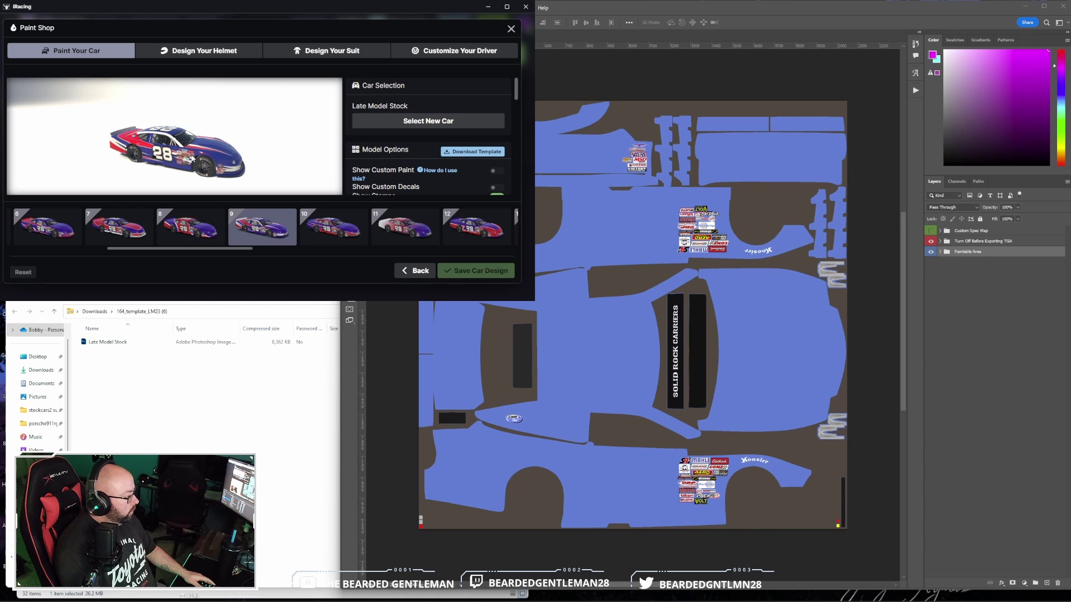
left_click(415, 271)
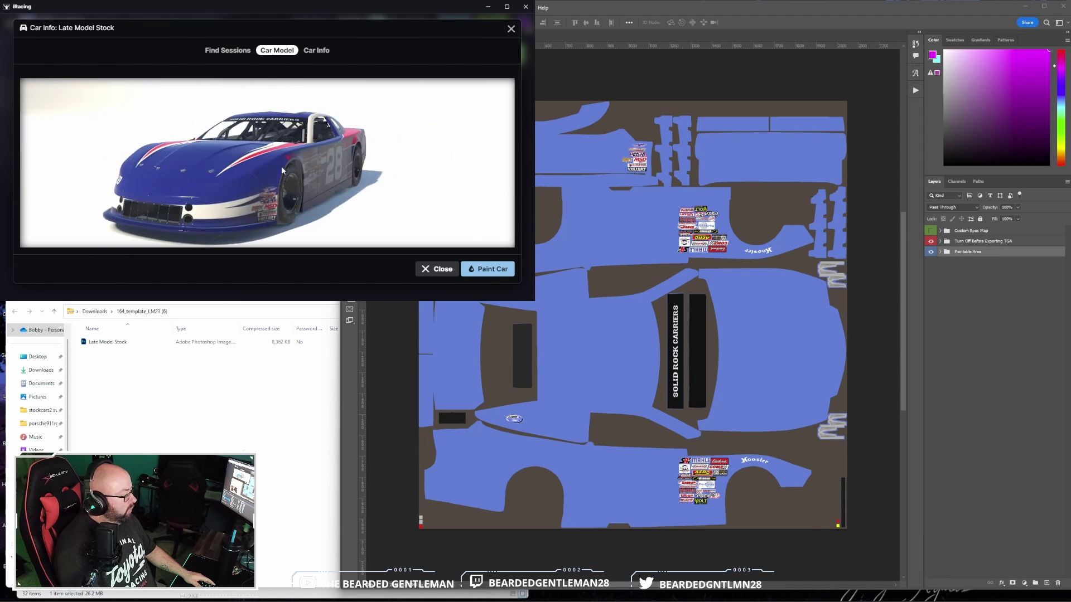
left_click(769, 9)
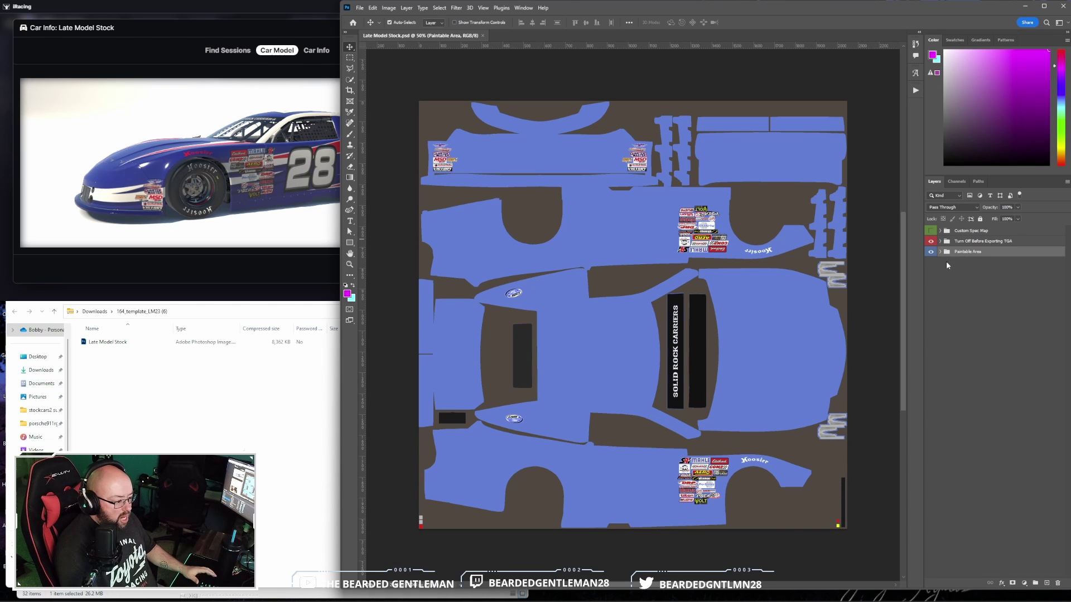
Save the template as WIP 5.psd in iRacing Files' CARS Late Model folder, accepting the compatibility prompt
left_click(360, 8)
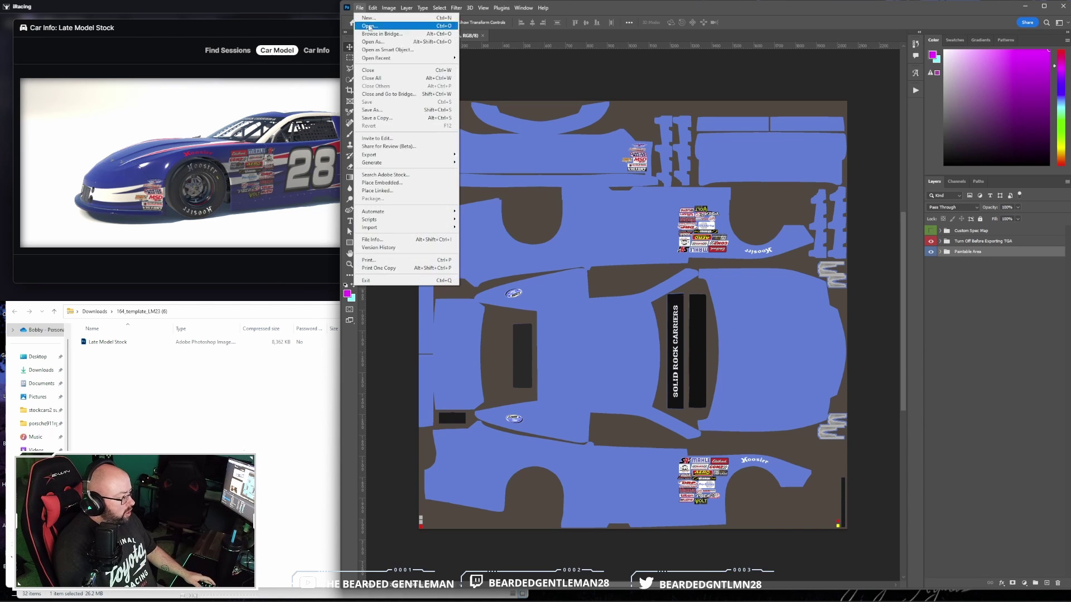
left_click(384, 114)
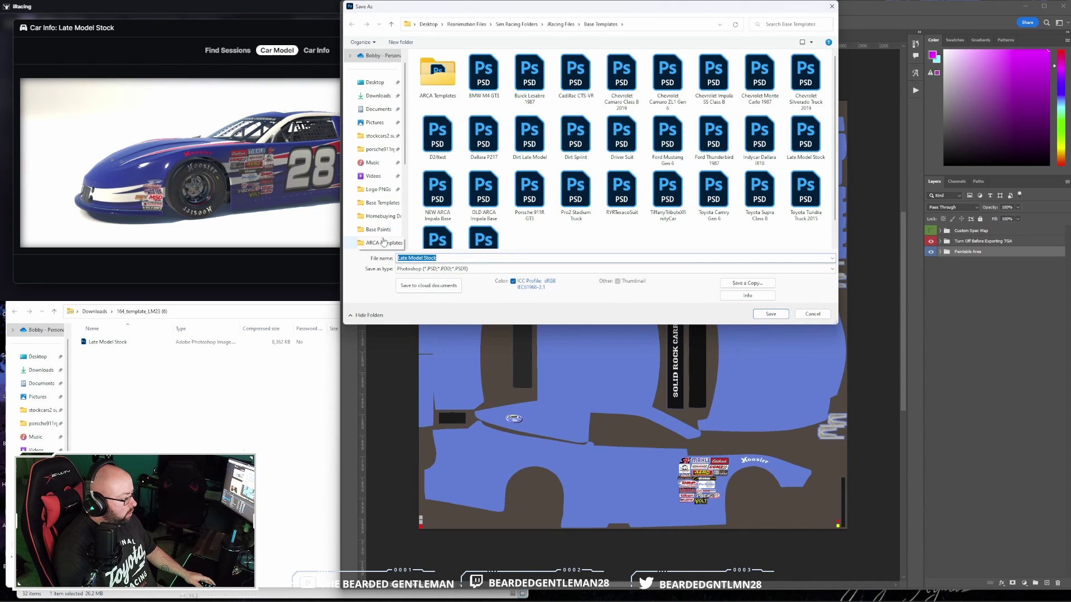
left_click(382, 203)
left_click(392, 25)
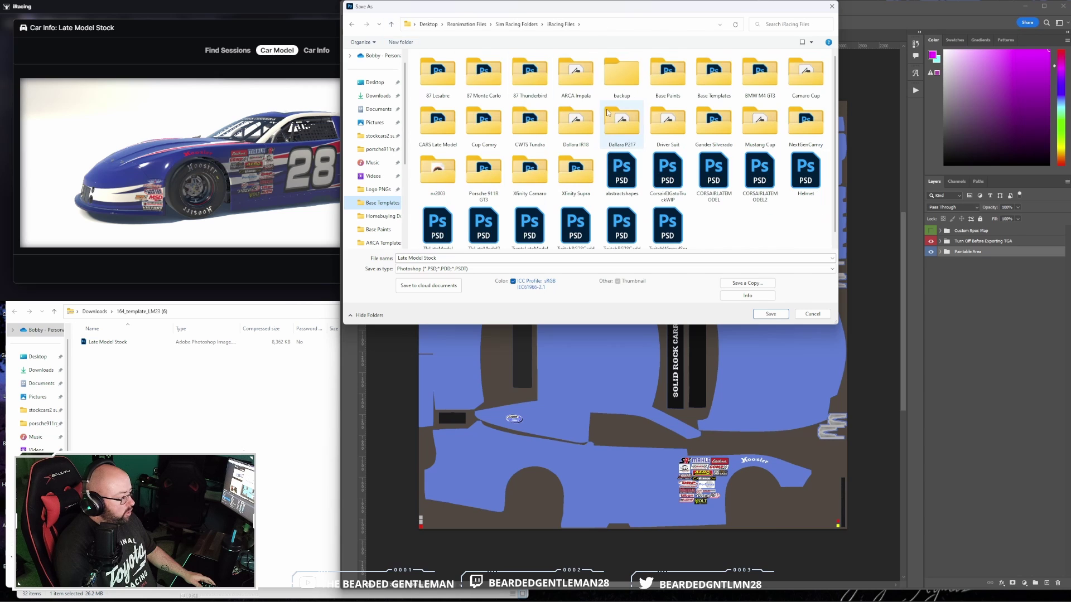
double_click(442, 146)
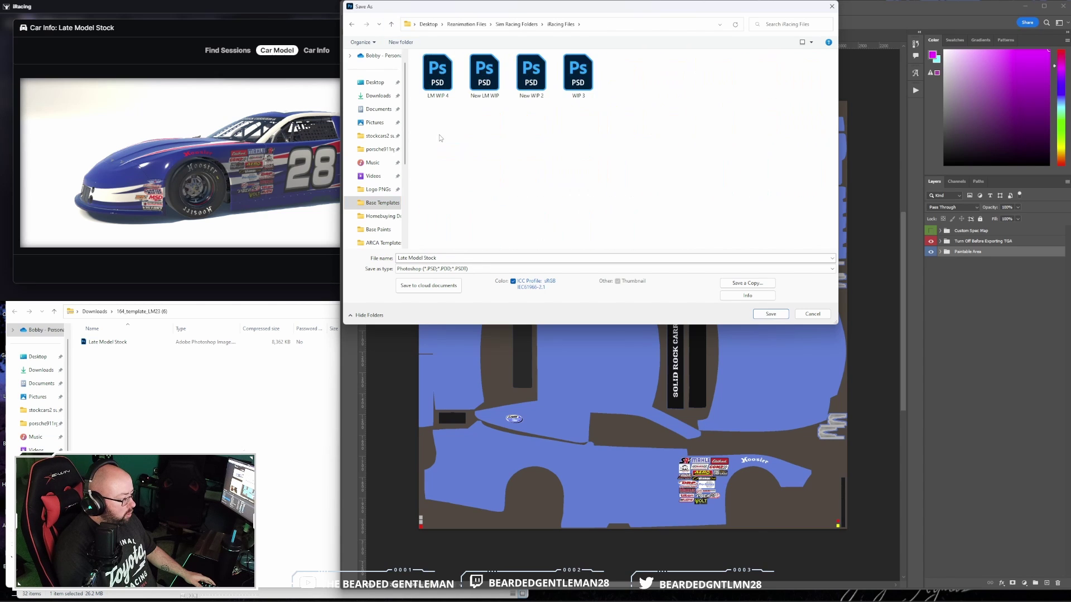
left_click(463, 257)
type("WIP 5")
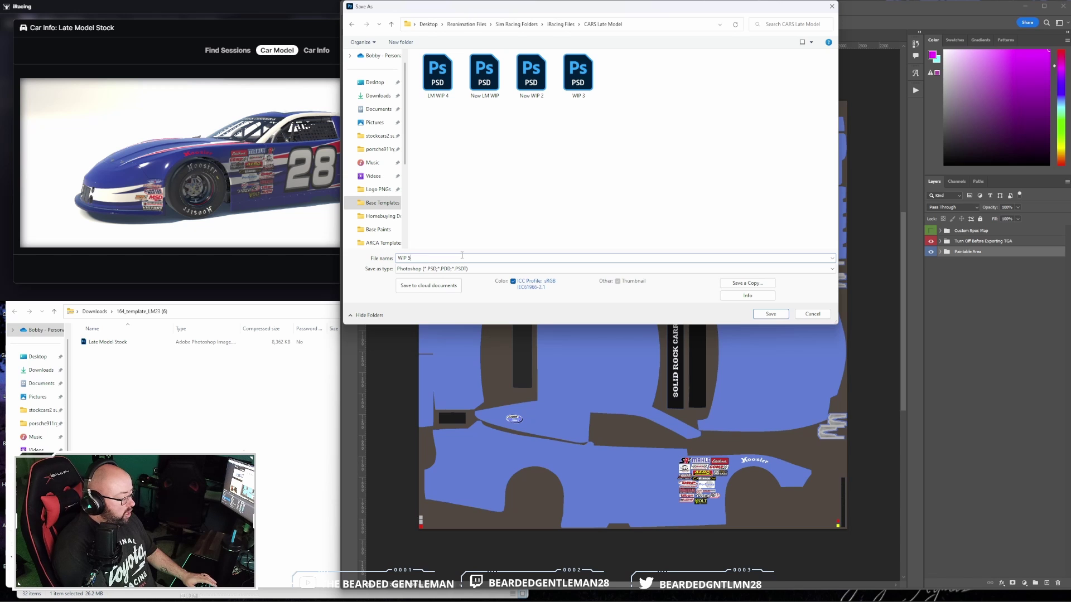
key("Return")
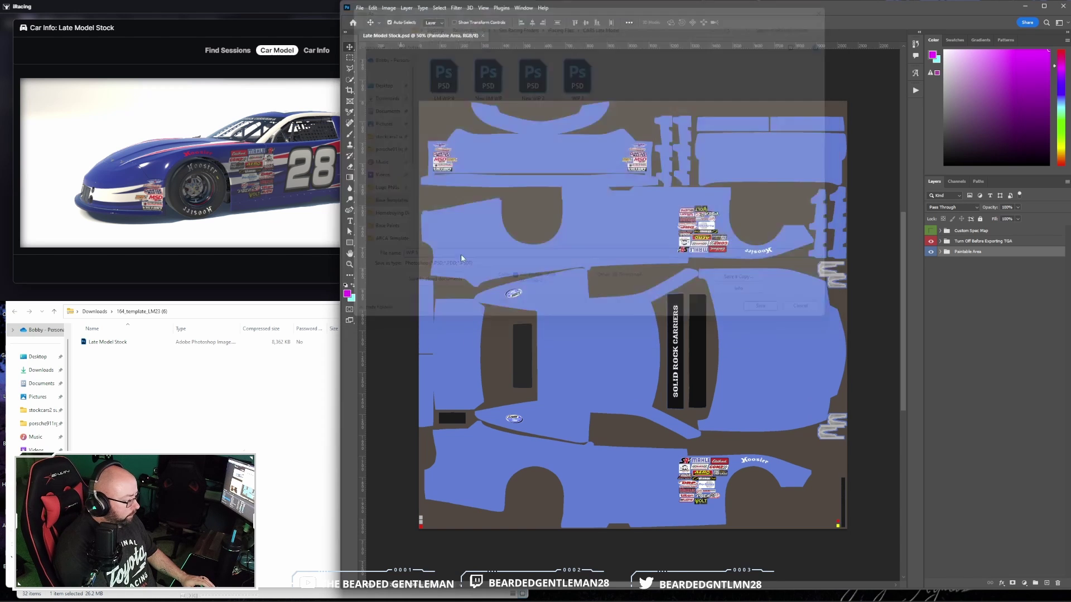
key("Return")
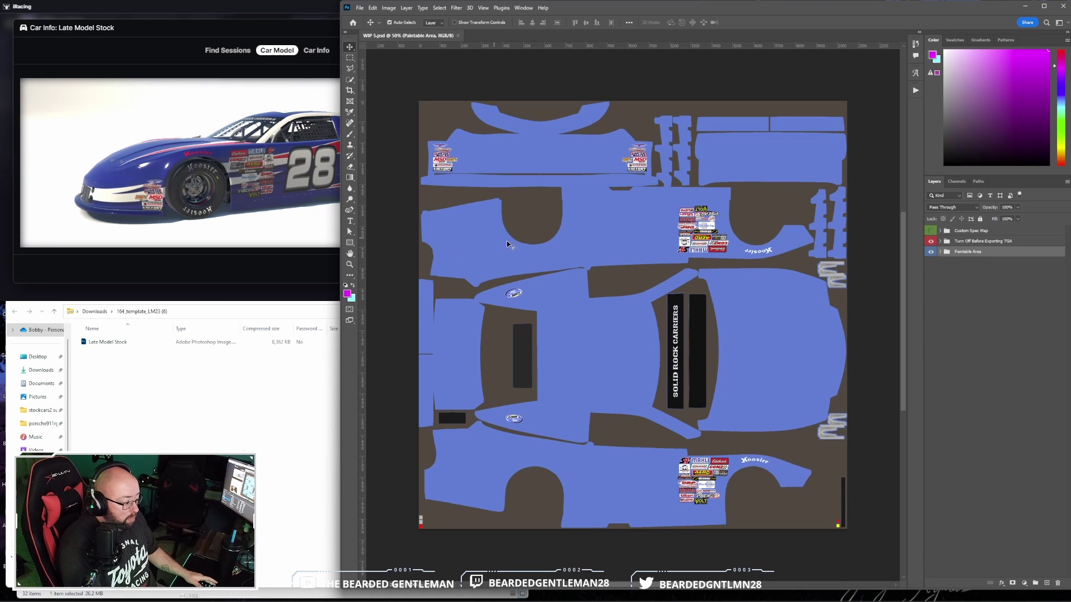
Expand Paintable Area, then turn on and expand the Car Patterns group
left_click(939, 252)
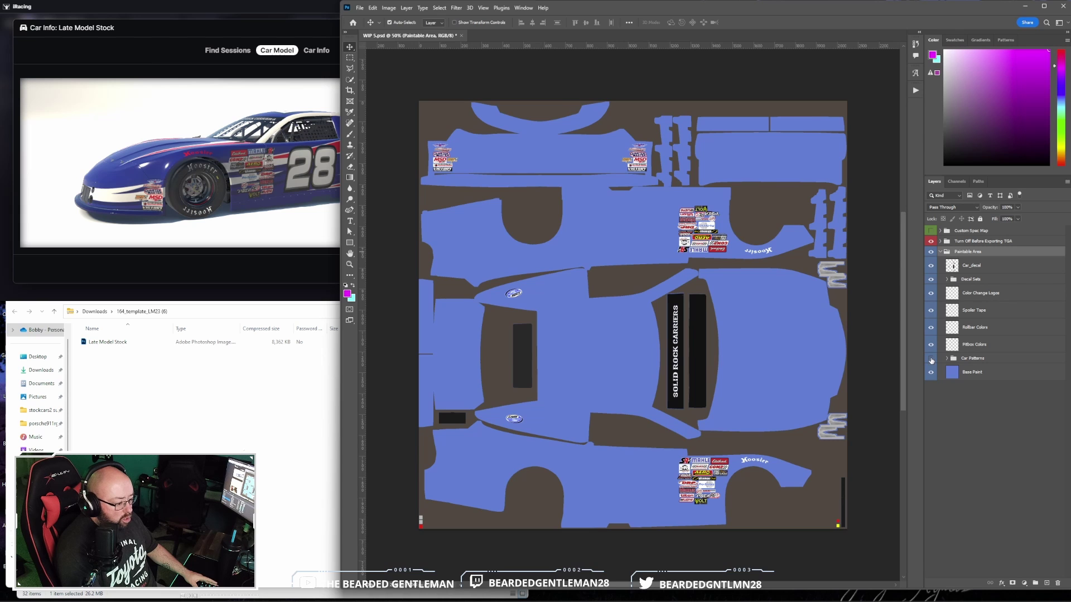
left_click(931, 359)
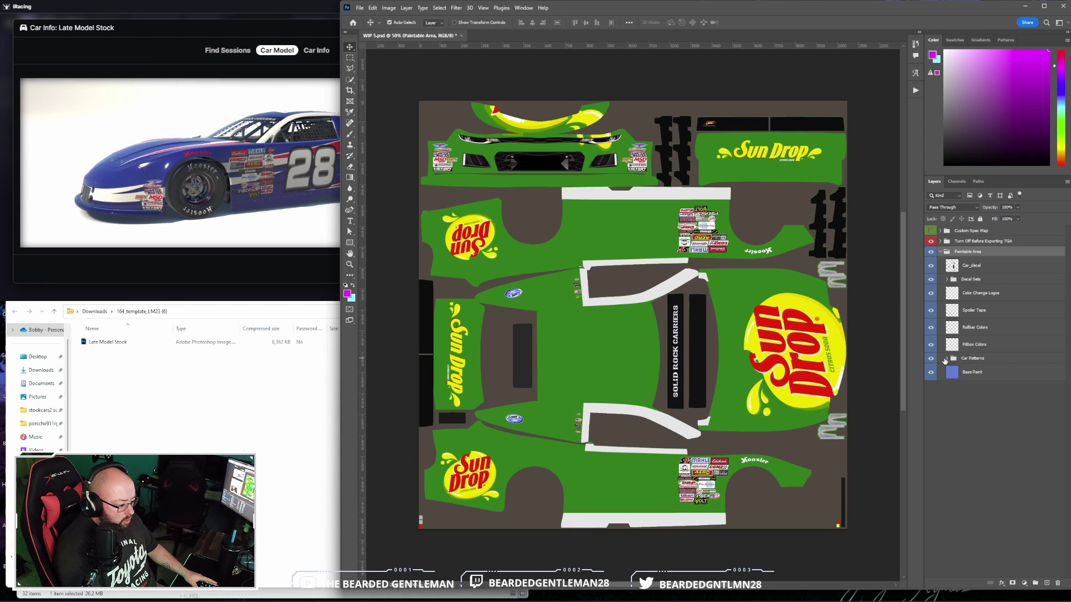
left_click(947, 359)
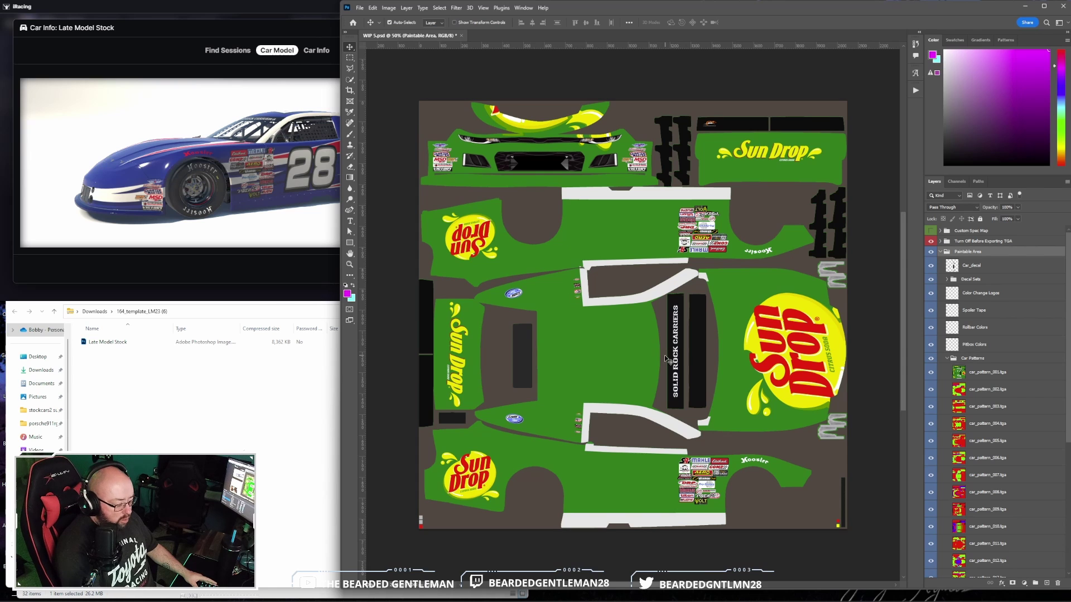
scroll(1052, 397, "down", 2)
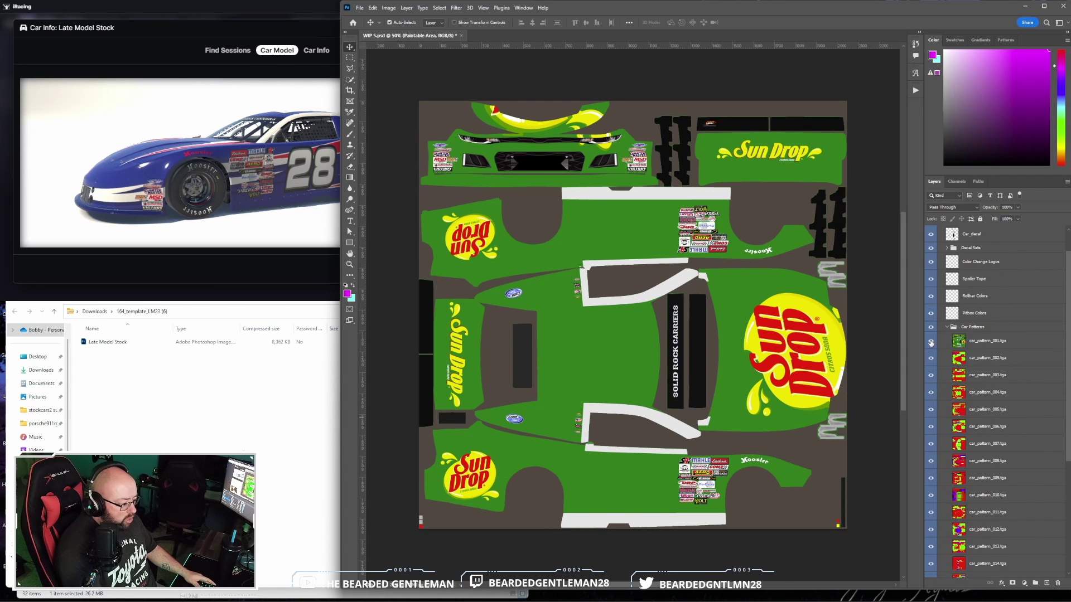
Hide car_pattern_001 through 006 and the following pattern to preview later designs
left_click(930, 342)
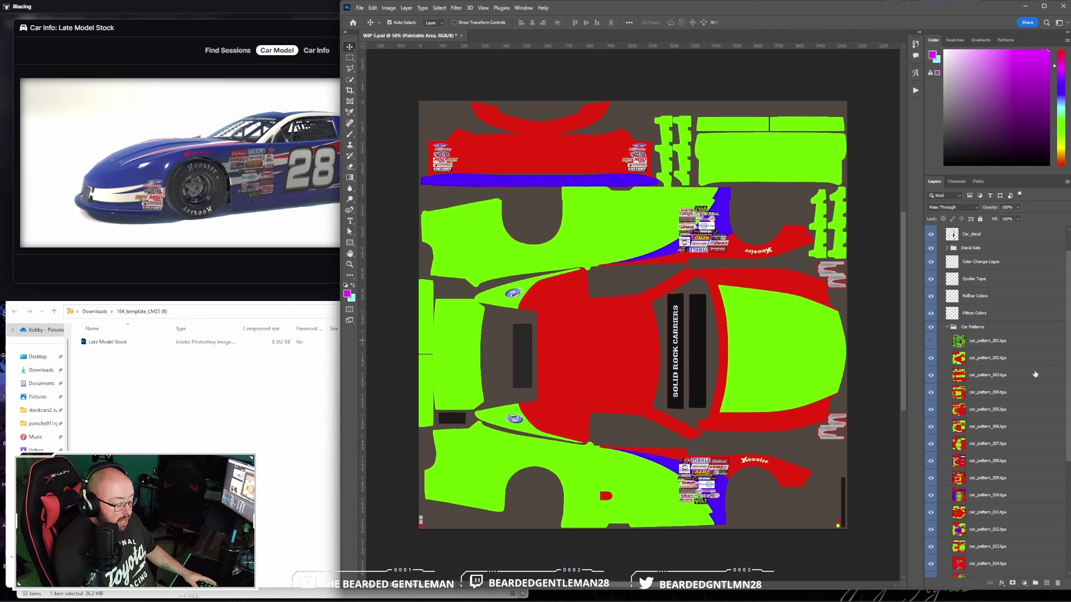
scroll(1036, 375, "down", 2)
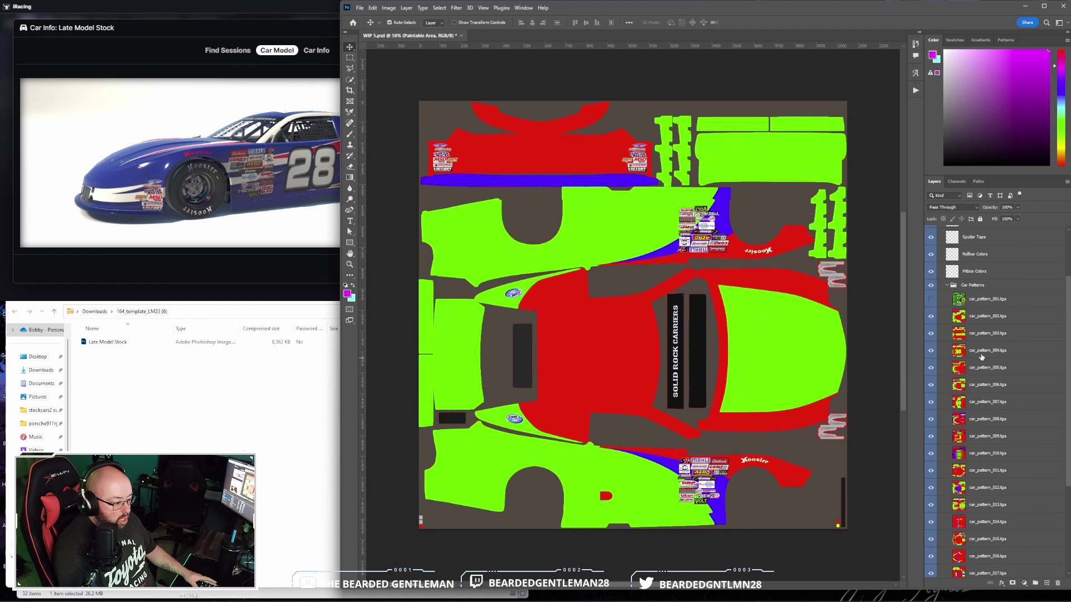
left_click(932, 319)
left_click(932, 335)
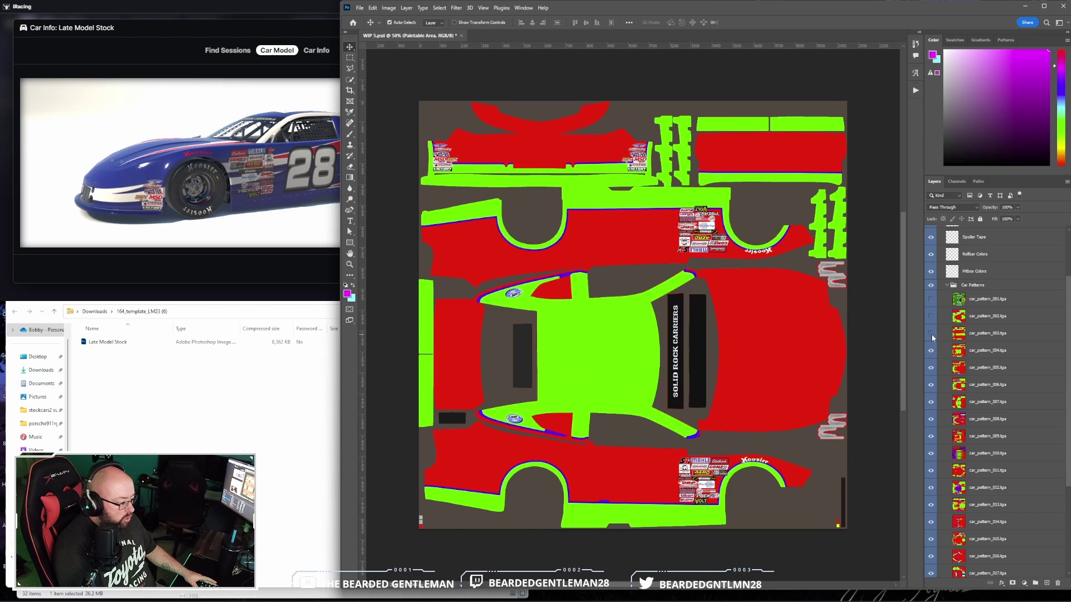
left_click(931, 351)
left_click(932, 370)
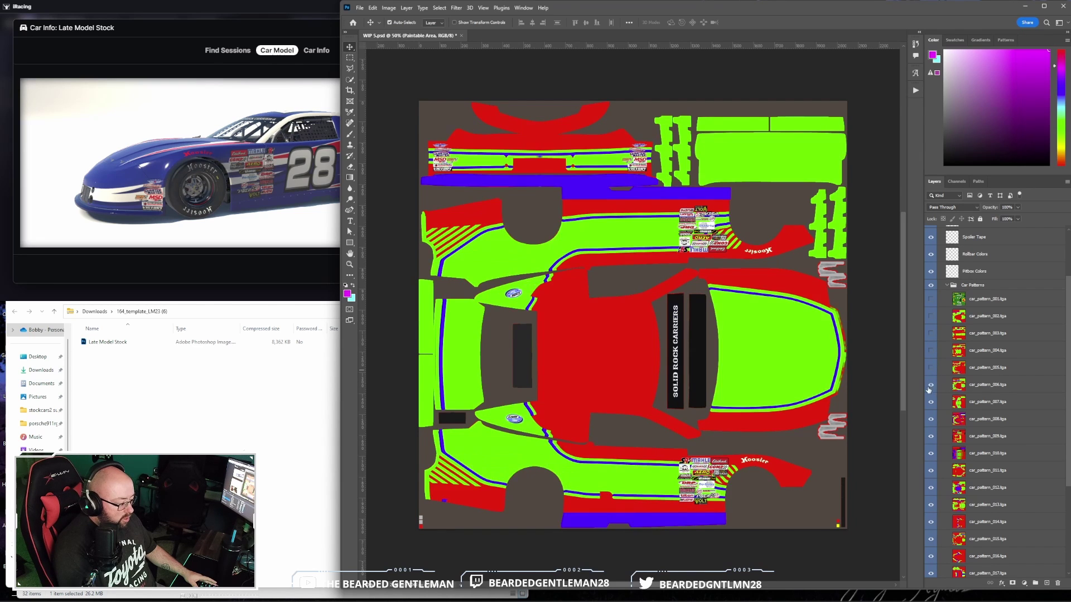
left_click(931, 388)
left_click(931, 404)
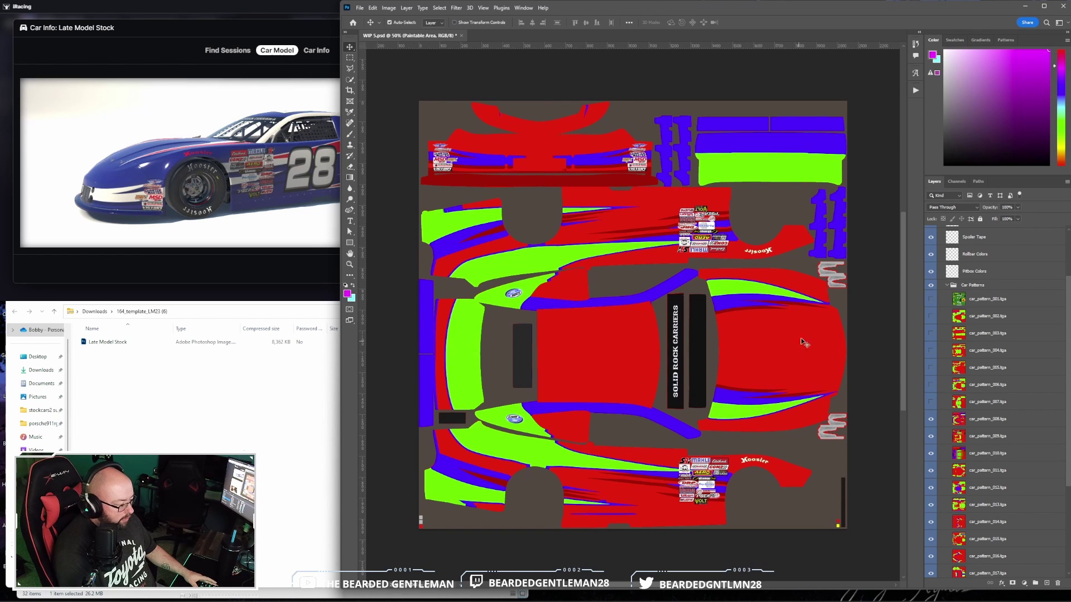
Rotate the iRacing car preview to compare, then return to Photoshop
left_click_drag(297, 182, 245, 182)
left_click(781, 17)
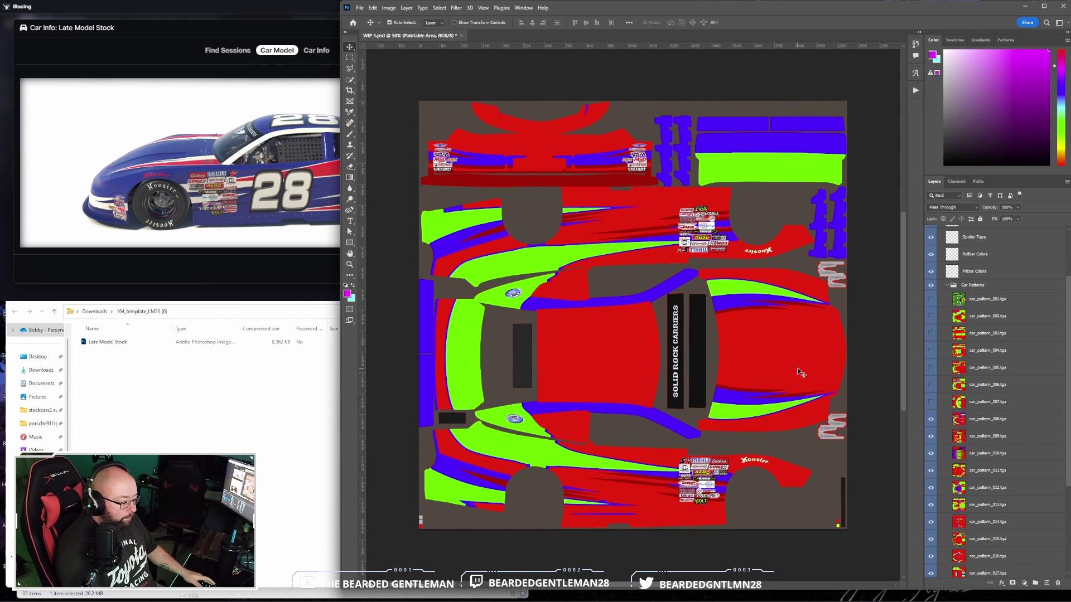
scroll(1029, 402, "up", 3)
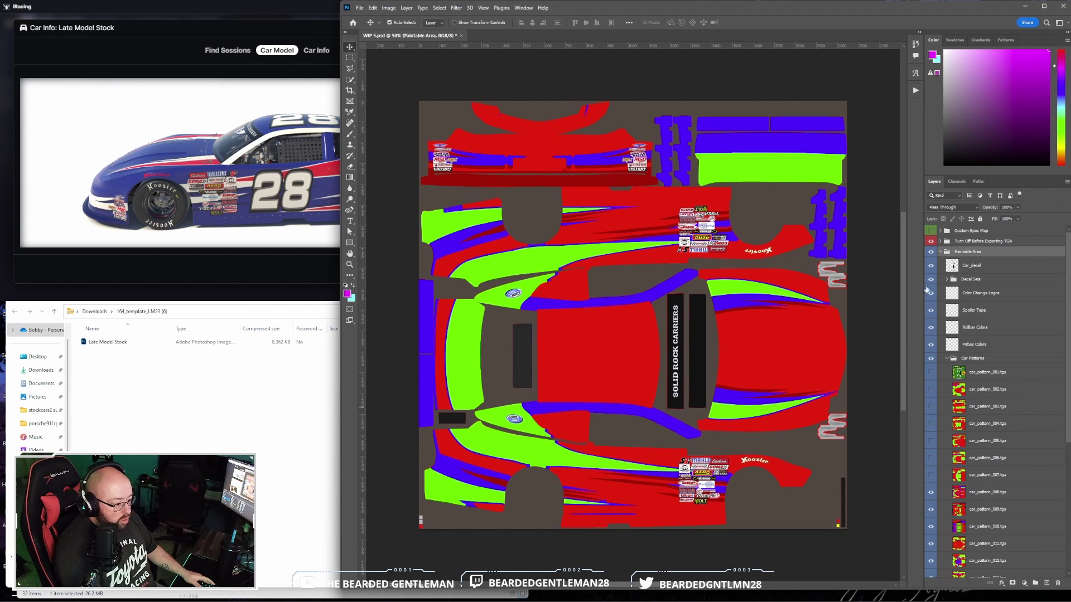
Show the red base colour and hide sponsor decals, logo, tape, rollbar, pitbox and car_pattern_012 layers
left_click(931, 279)
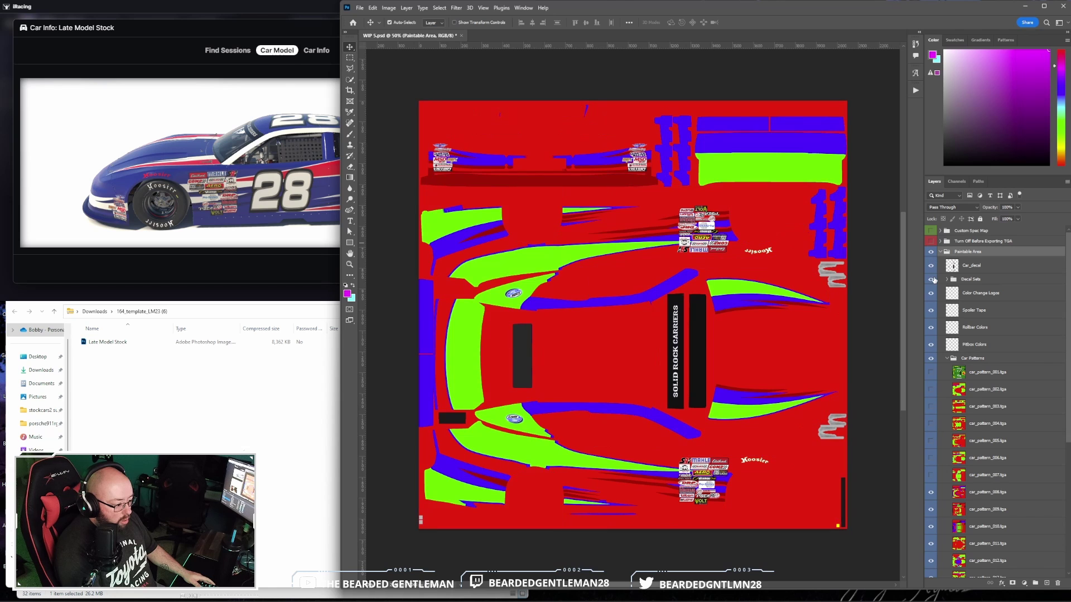
left_click(930, 279)
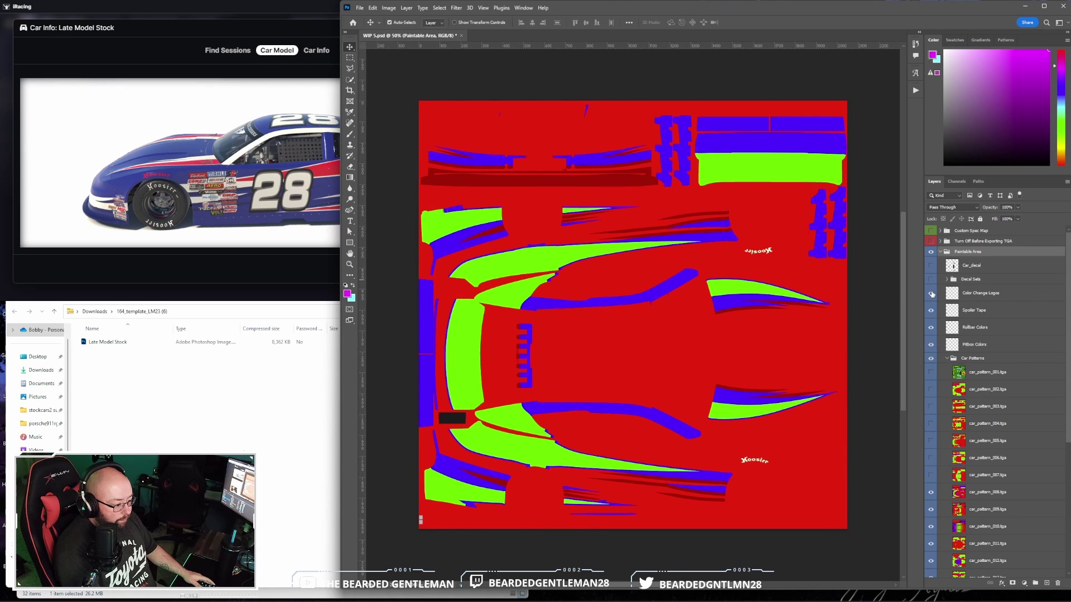
left_click_drag(931, 294, 931, 345)
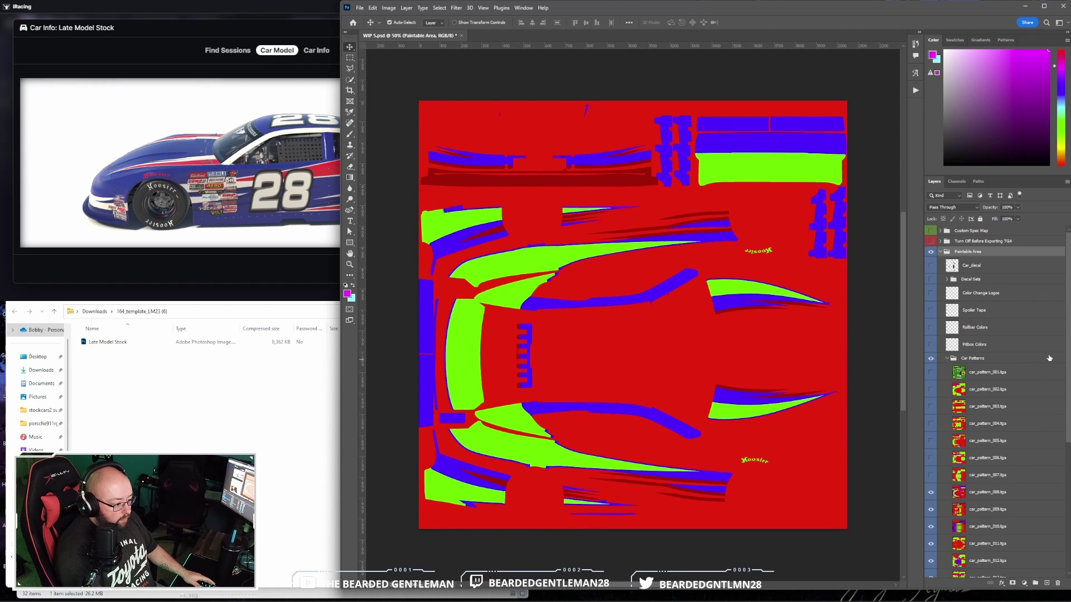
scroll(1049, 358, "down", 6)
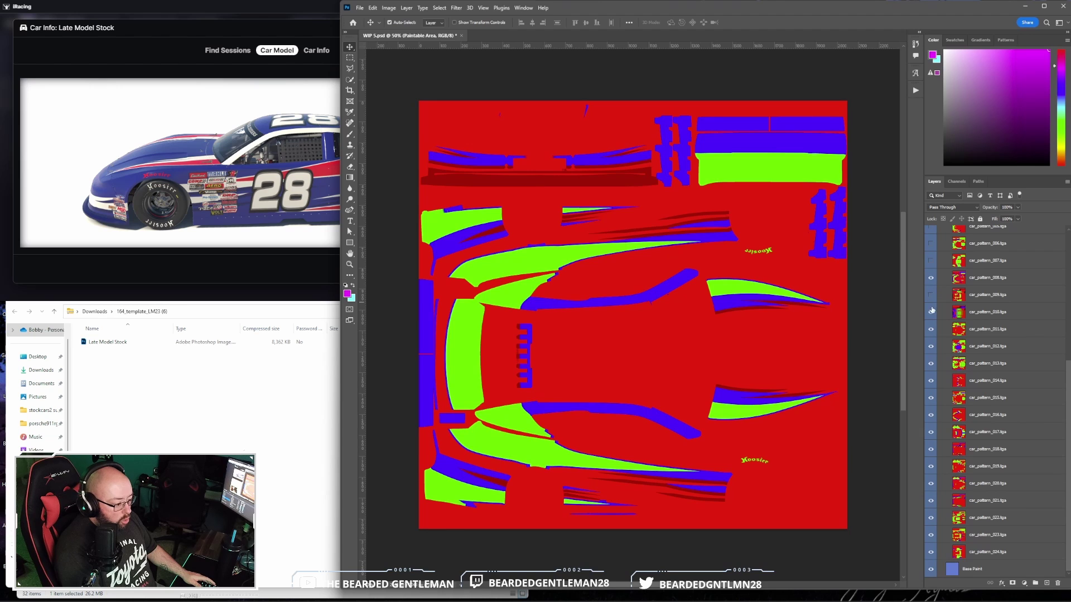
left_click(931, 348)
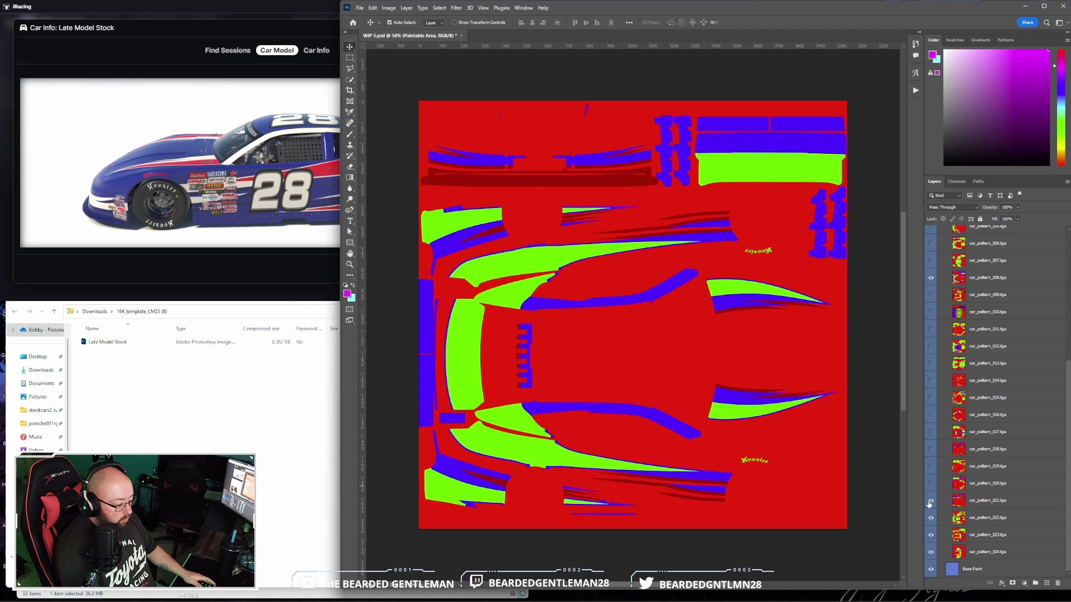
Hide car_pattern_021 and car_pattern_022, then select the car_pattern_008 layer
left_click_drag(930, 503, 929, 519)
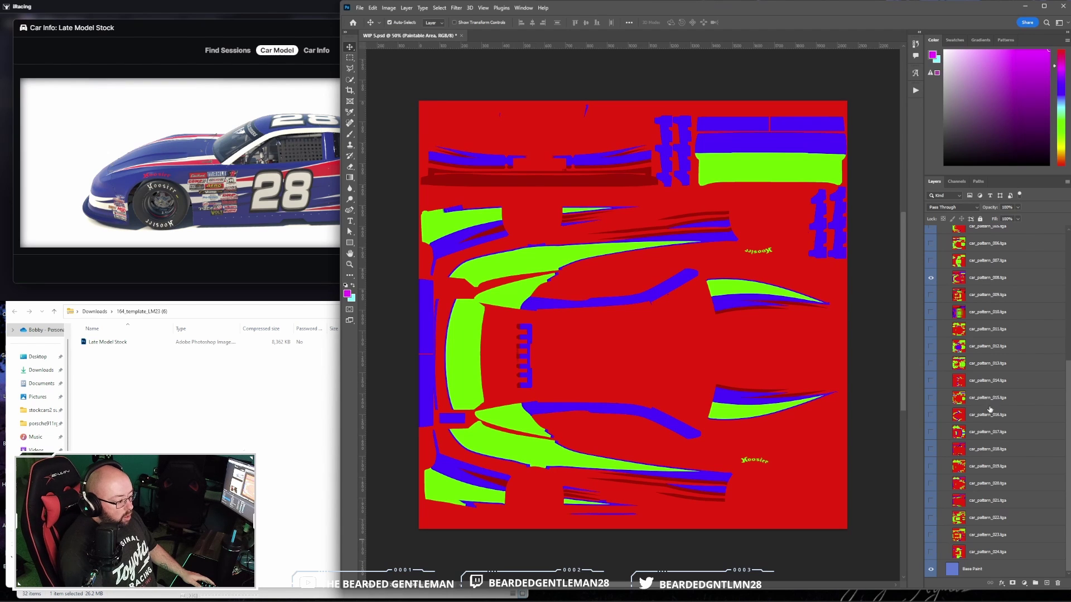
scroll(1049, 441, "up", 1)
scroll(1043, 438, "up", 4)
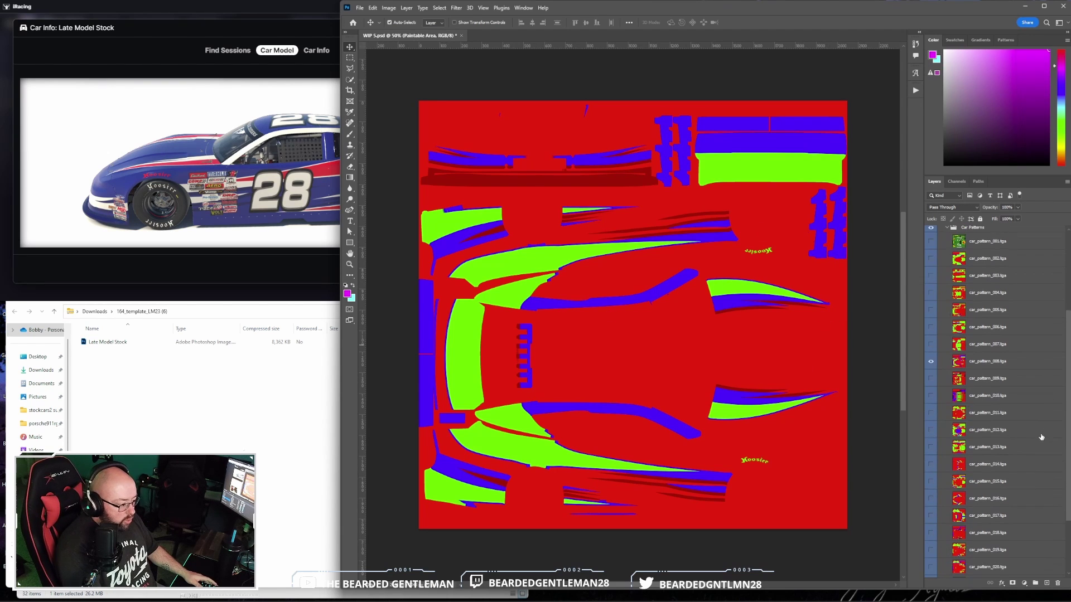
left_click(1020, 395)
scroll(1029, 385, "up", 4)
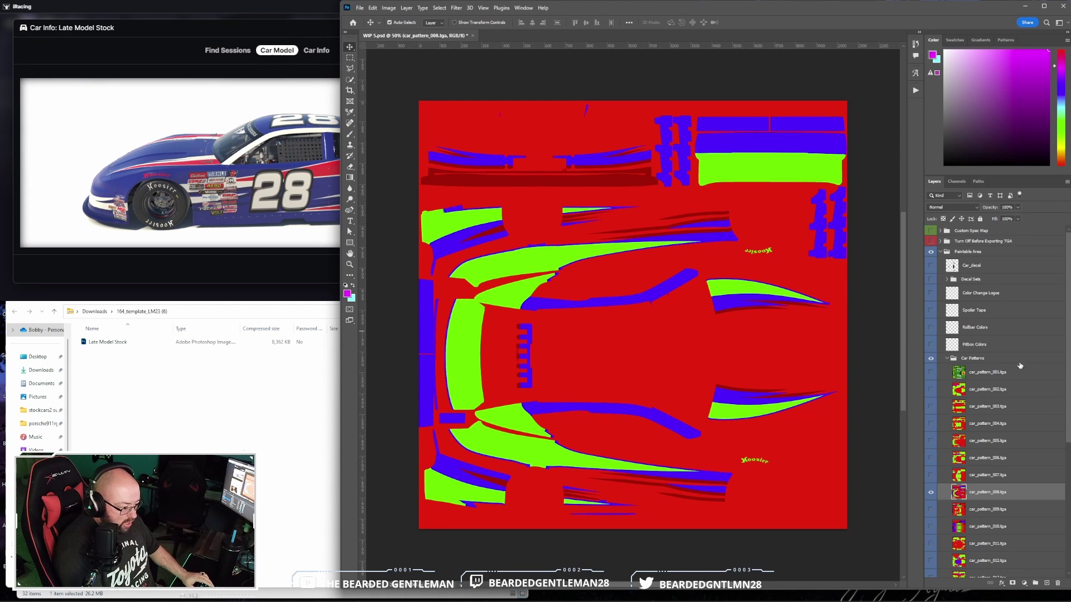
In the Channels panel, preview Red, Green and Blue individually, then select Red
scroll(1011, 444, "down", 3)
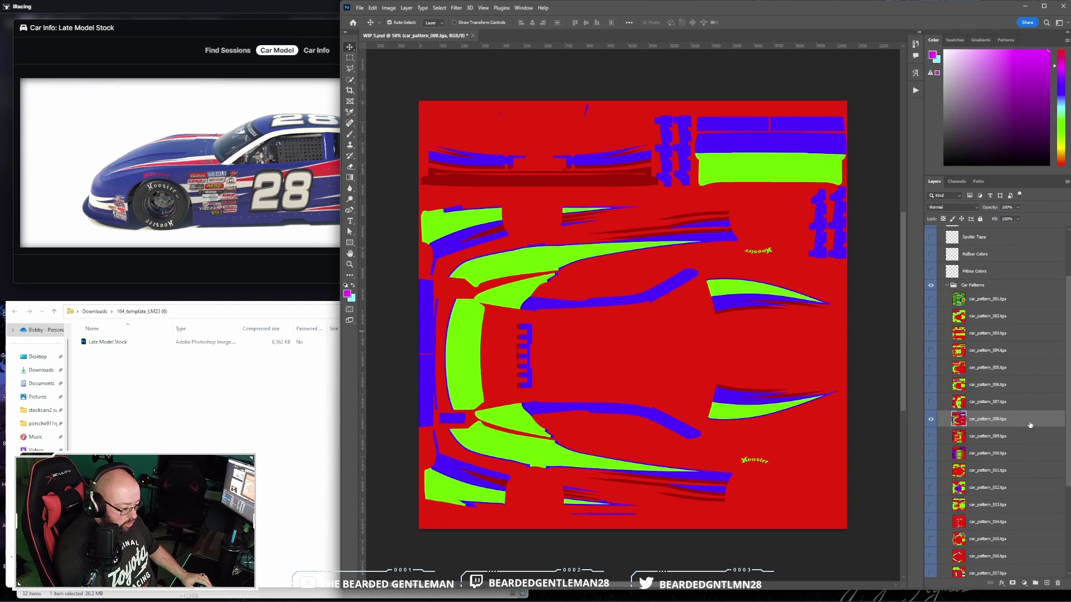
left_click(957, 181)
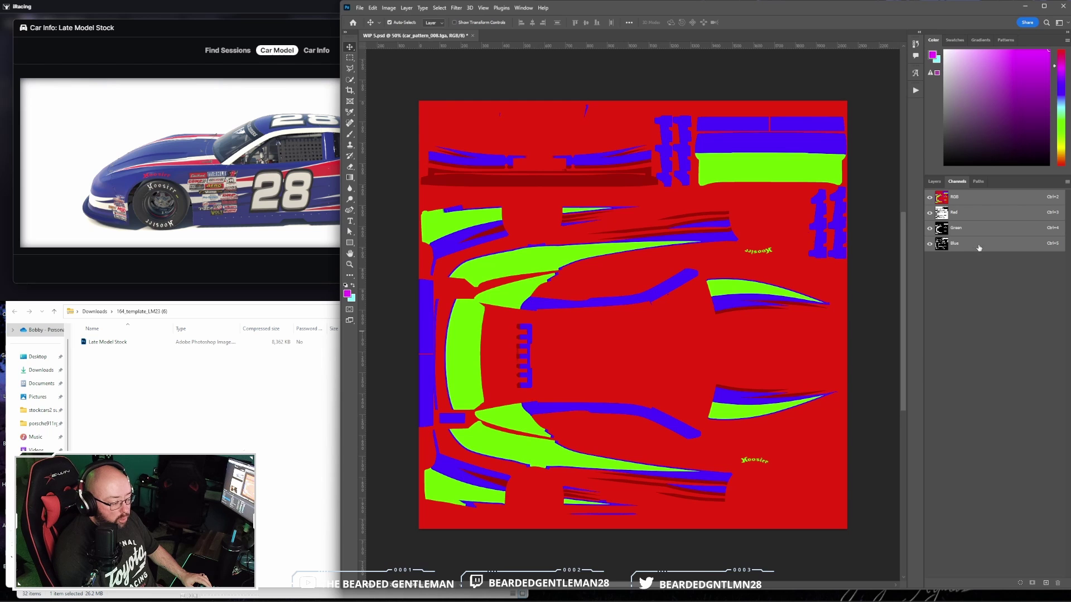
left_click(983, 216)
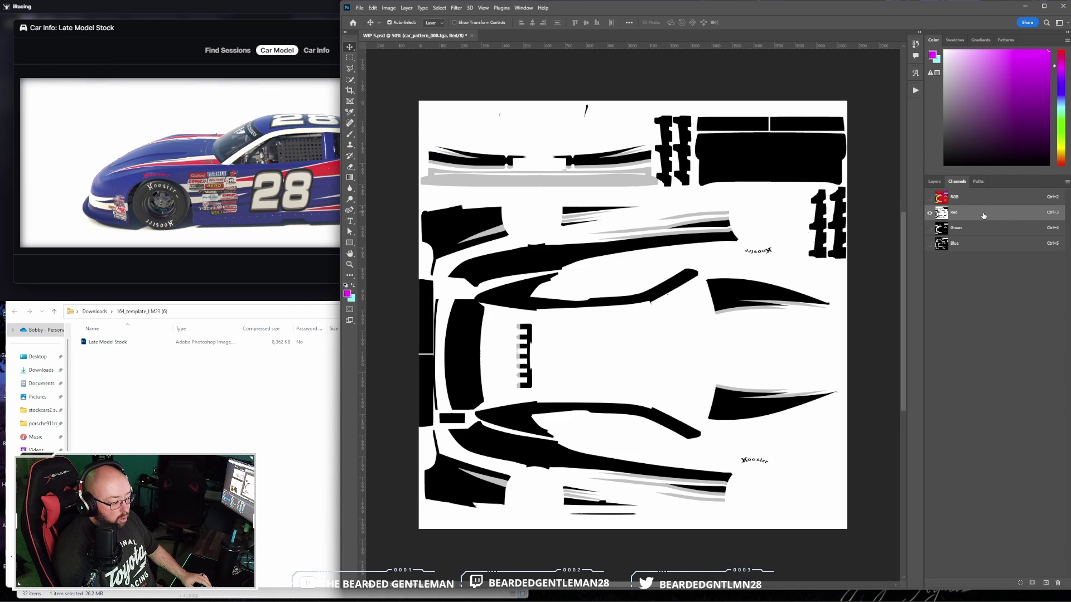
left_click(987, 230)
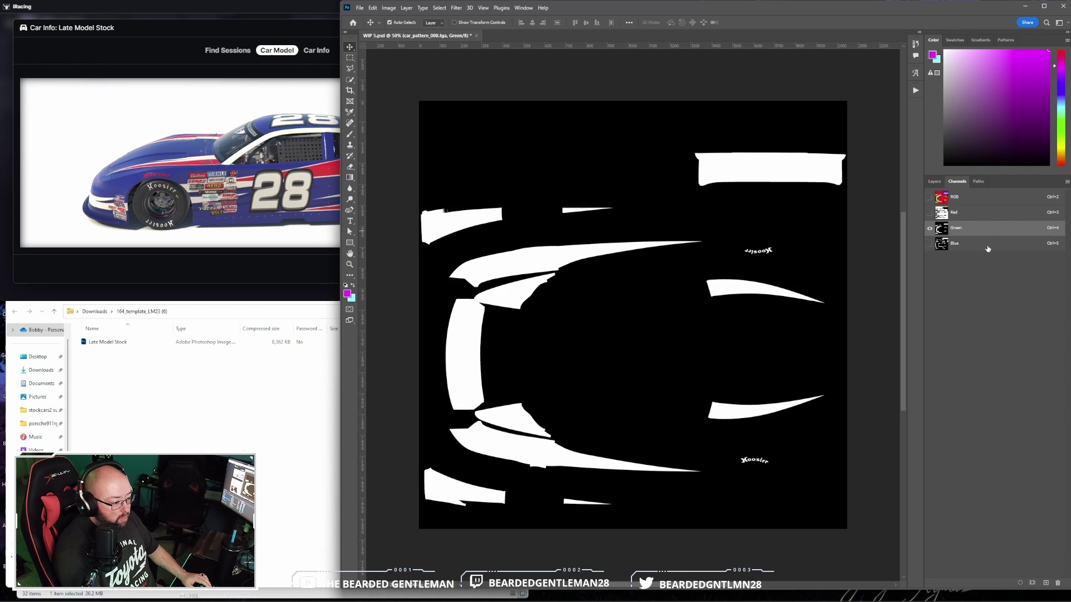
left_click(988, 248)
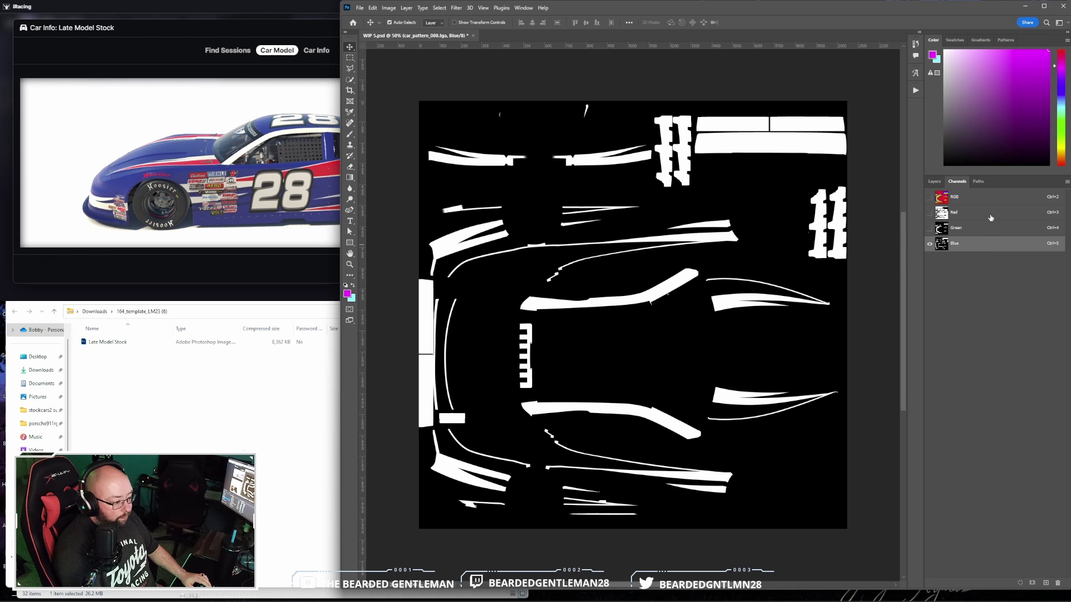
left_click(989, 216)
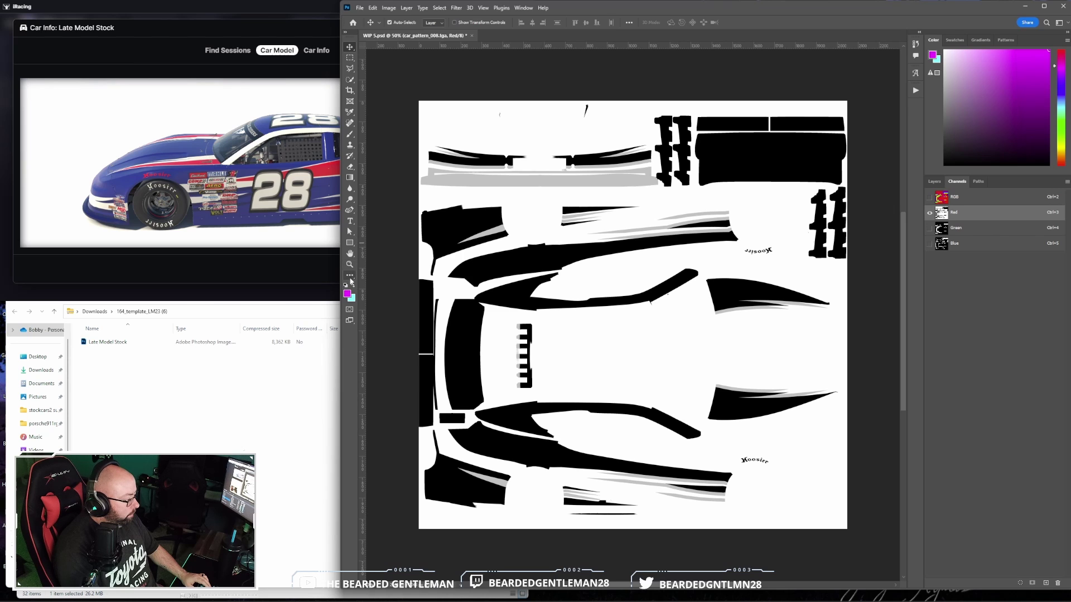
Brush sampled white over both Hoosier logos on the Red channel, then view Green alone
key("i")
left_click(675, 321)
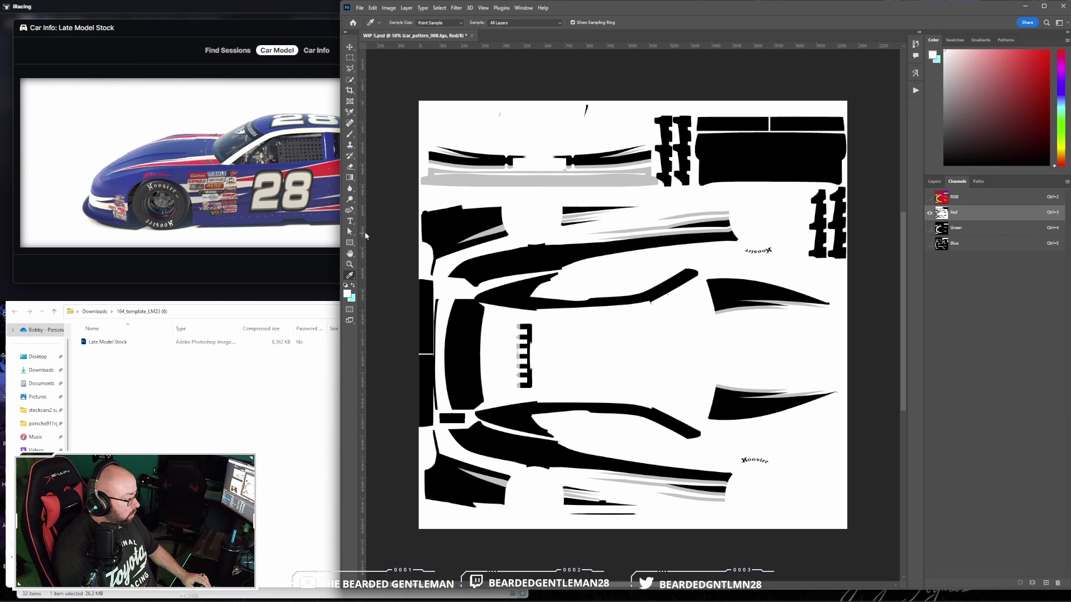
left_click(349, 135)
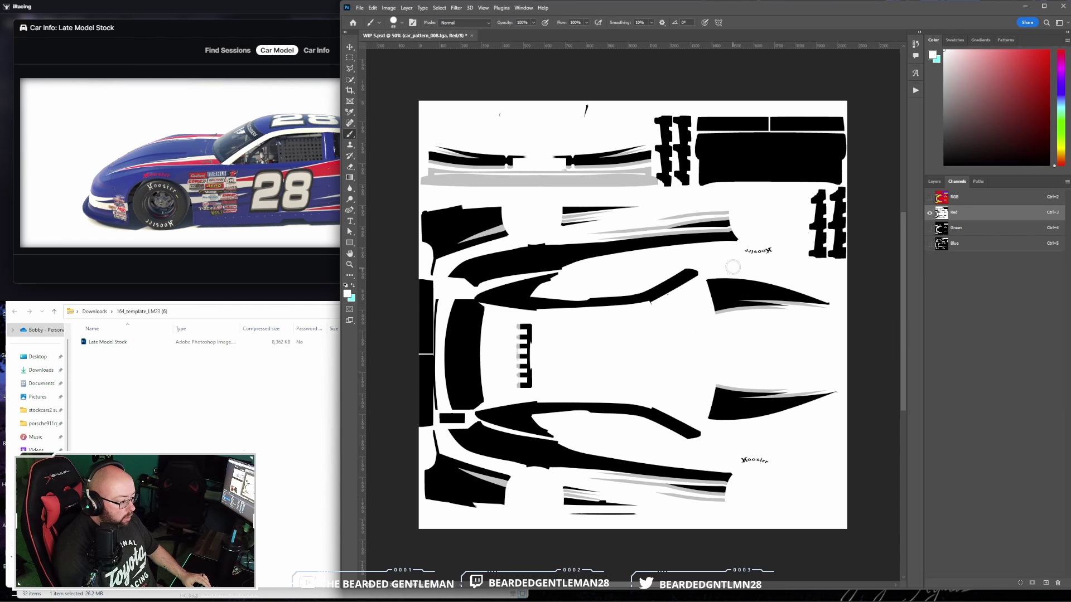
left_click_drag(751, 258, 768, 250)
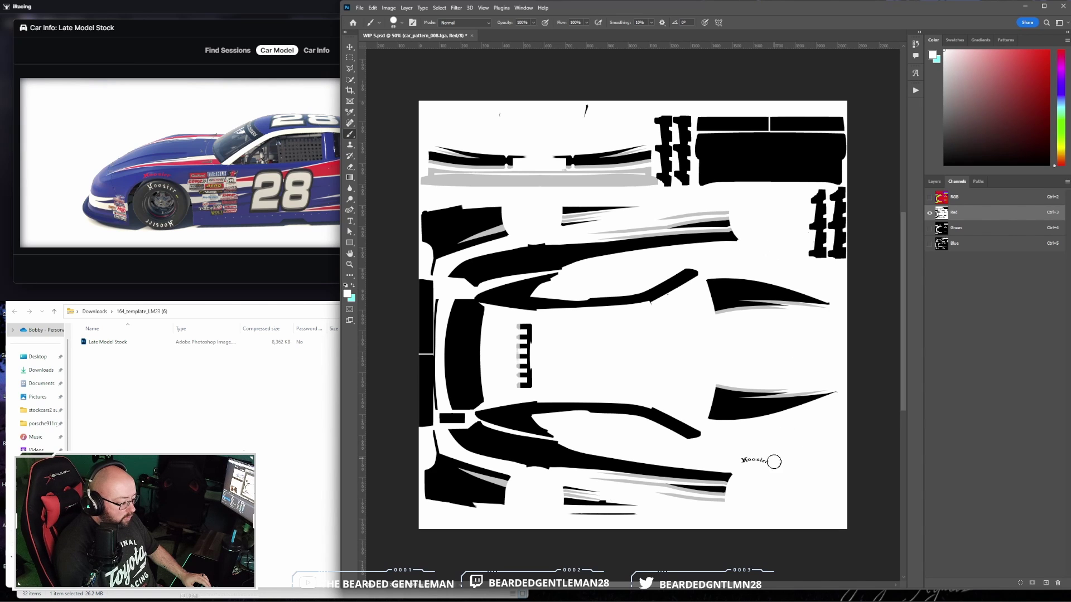
left_click_drag(766, 459, 743, 461)
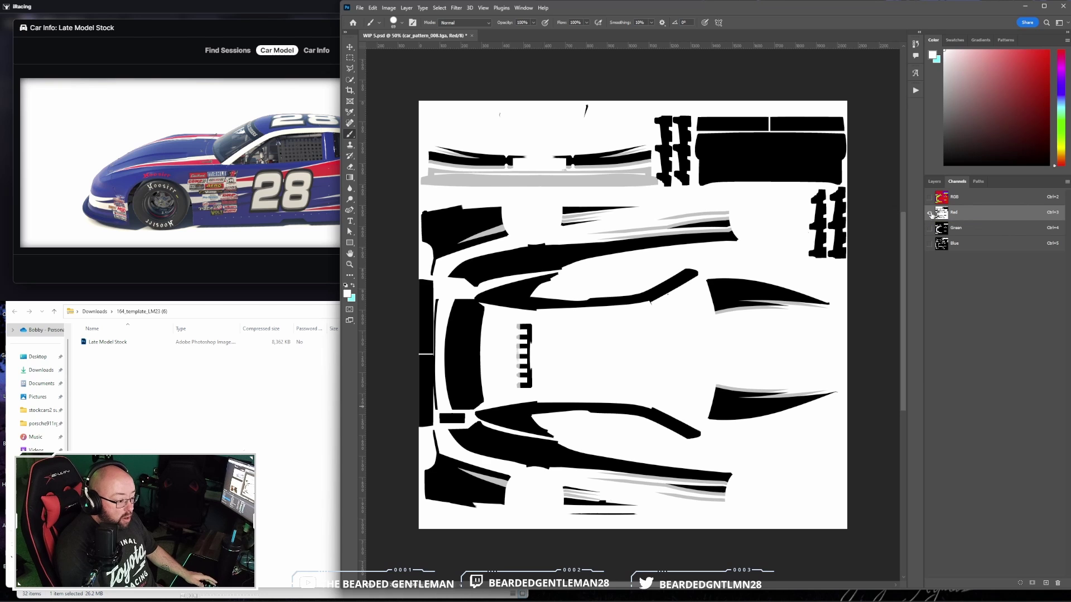
left_click(930, 229)
left_click(930, 213)
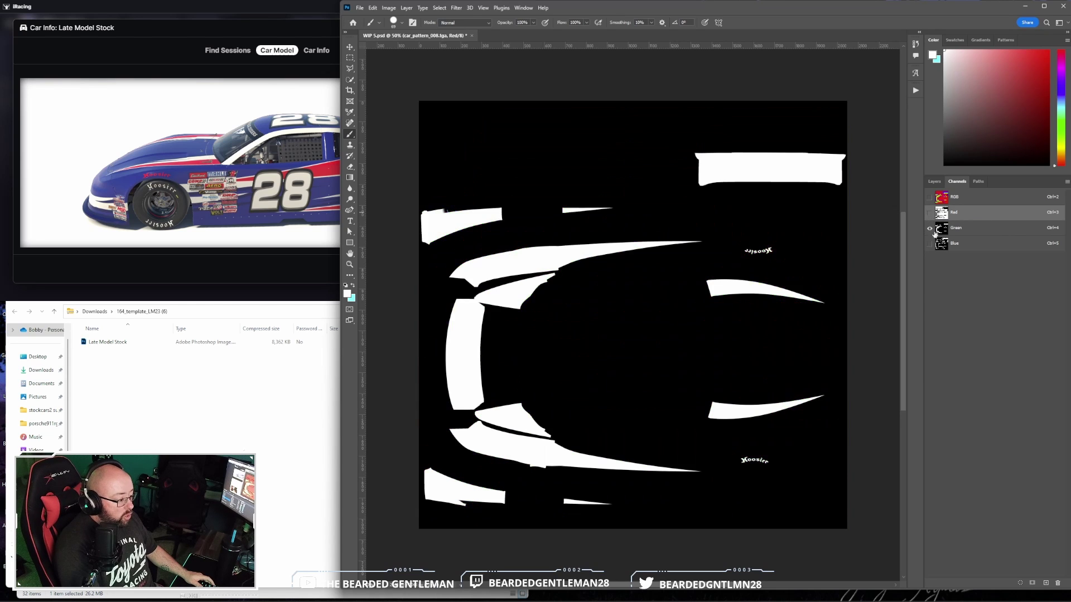
Brush #000000 black over both Hoosier decals on the Green channel, then restore the RGB composite
left_click(1003, 229)
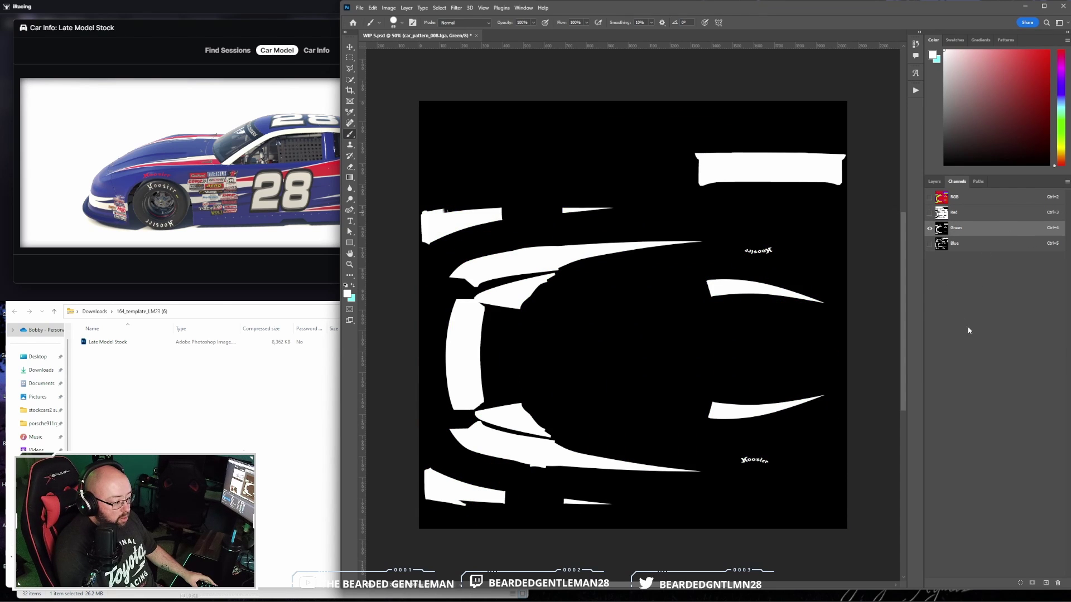
left_click(347, 294)
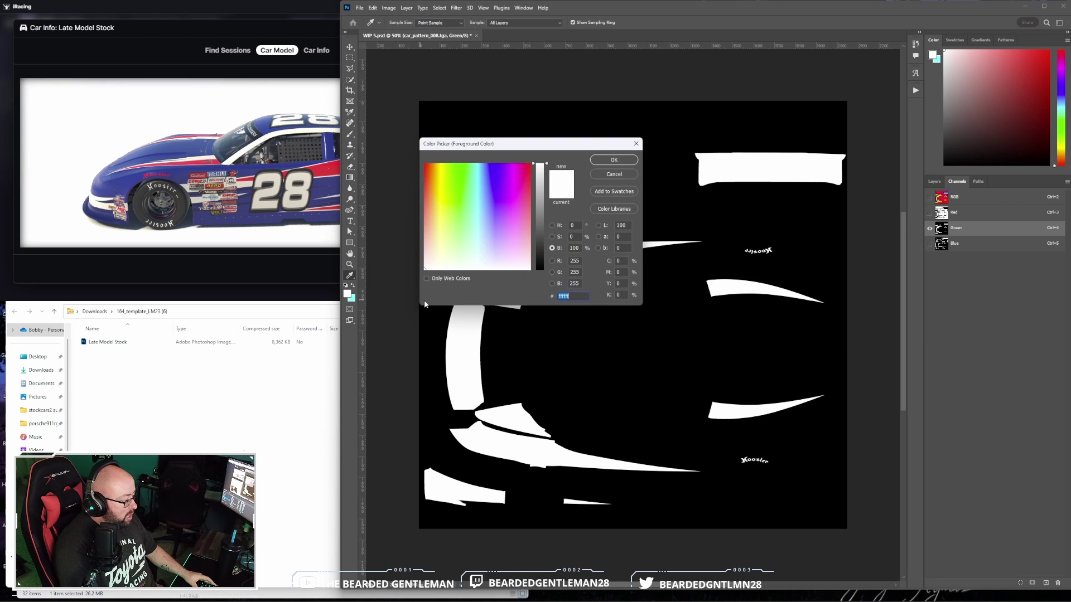
type("000000")
left_click(611, 160)
key("b")
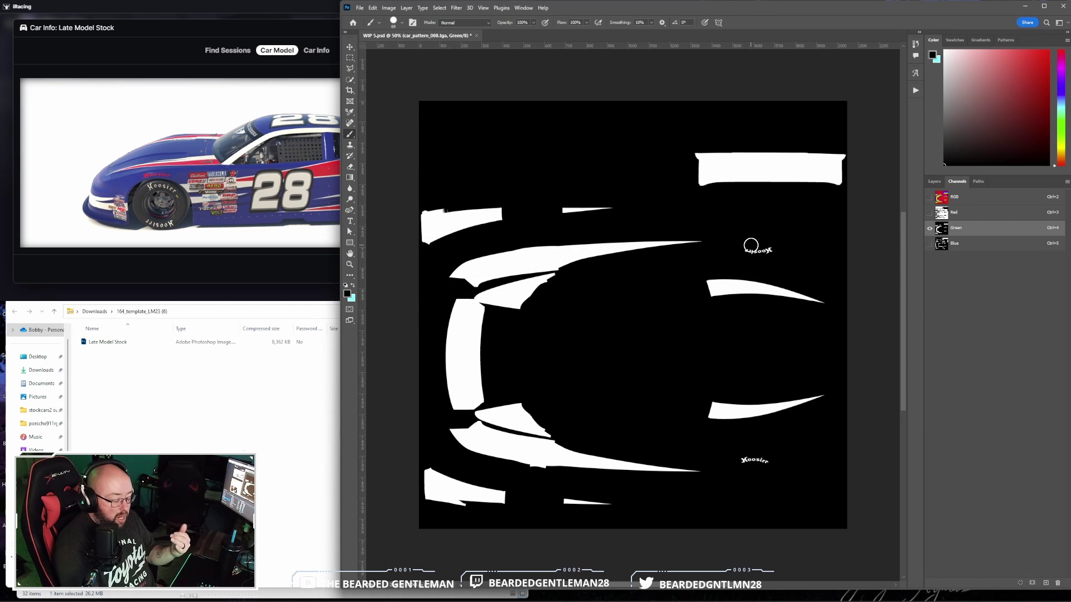
mouse_move(751, 241)
left_mouse_down()
mouse_move(747, 252)
mouse_move(781, 246)
left_mouse_up()
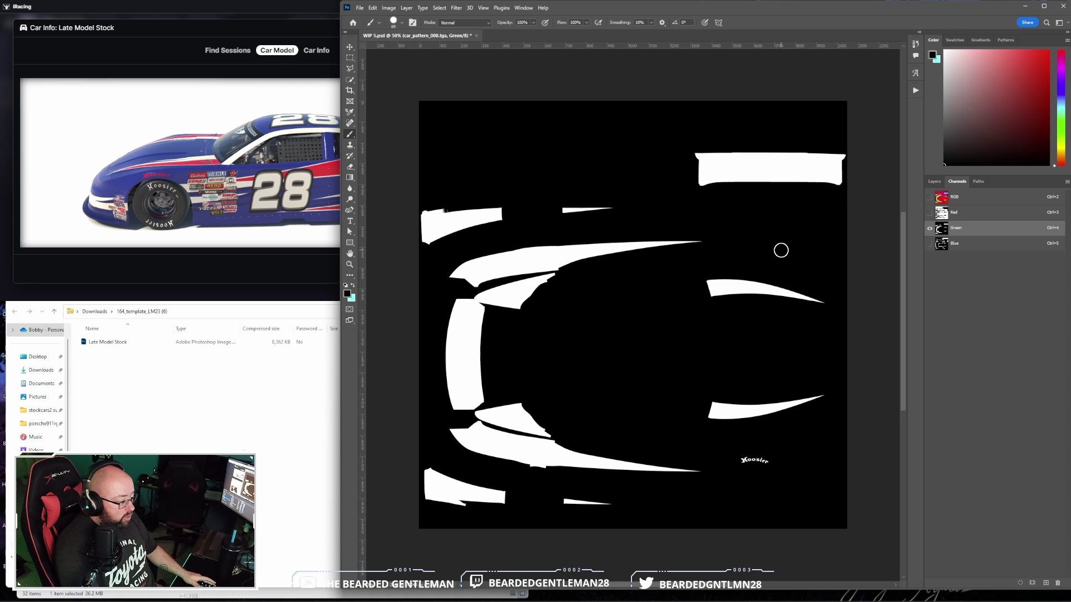
left_click_drag(748, 466, 765, 461)
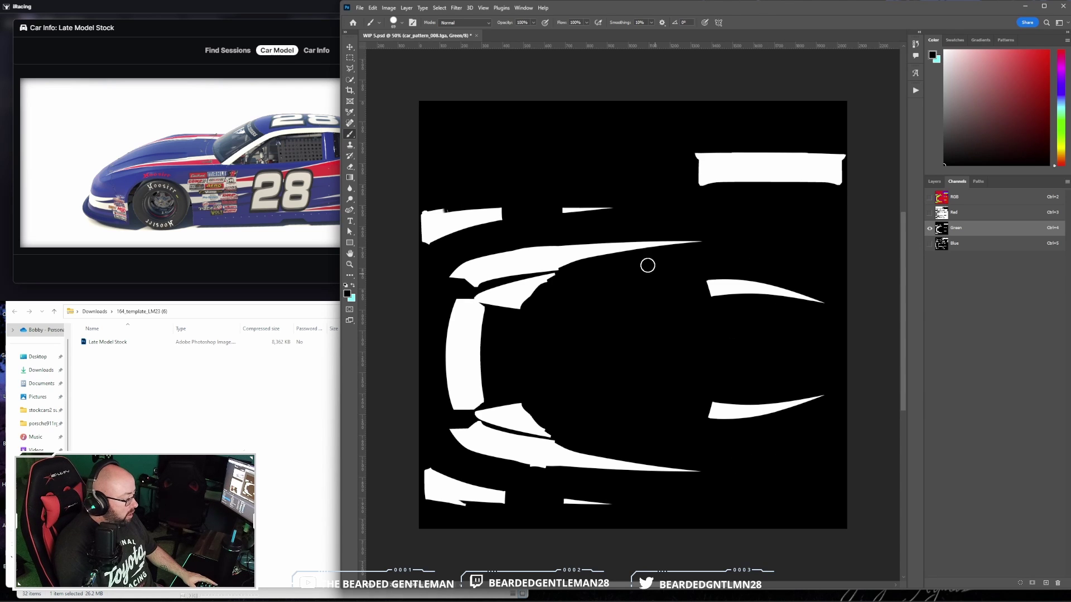
left_click(930, 198)
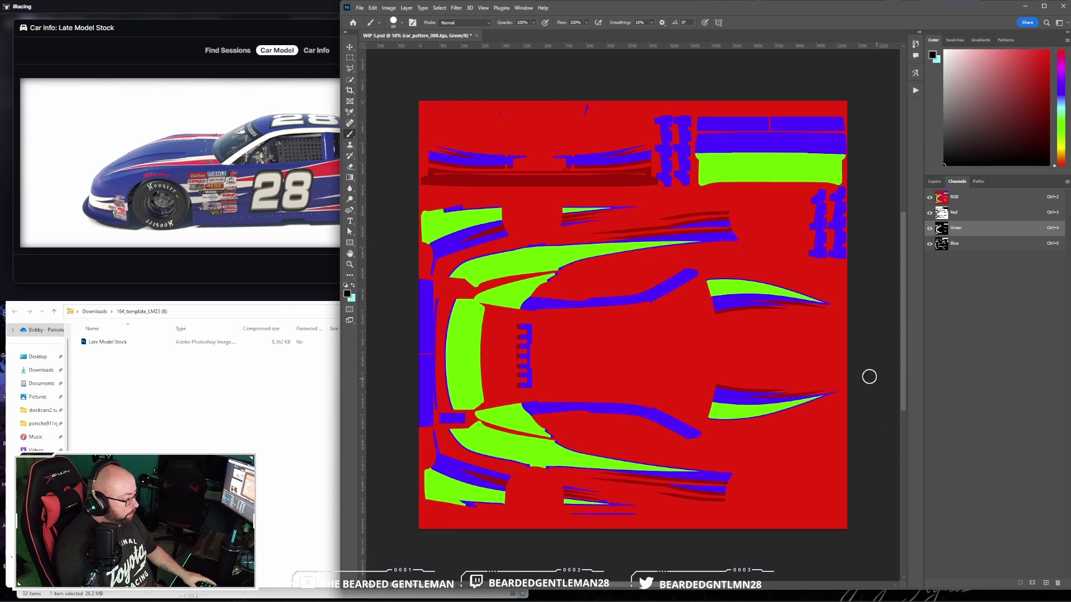
left_click(1010, 248)
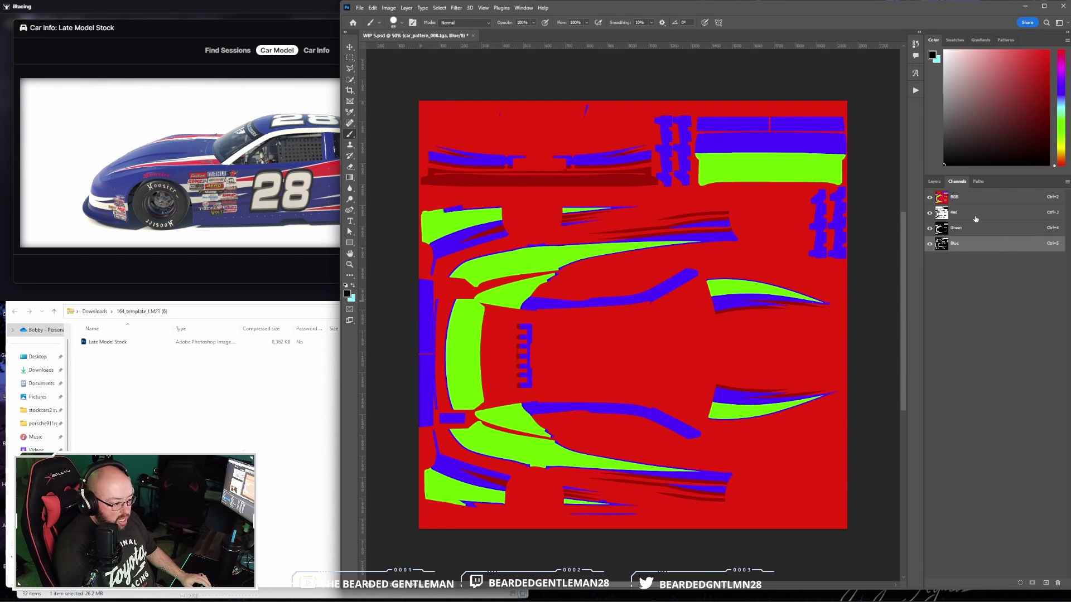
Back in Layers, select Base Paint and add new empty layers above it
left_click(934, 182)
scroll(992, 455, "down", 3)
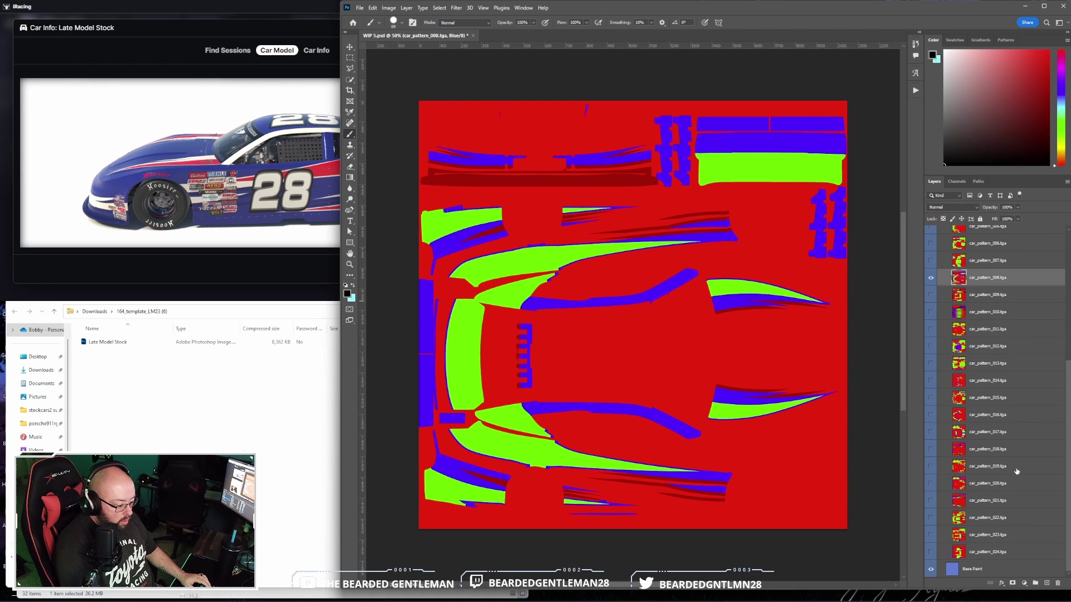
left_click(1021, 571)
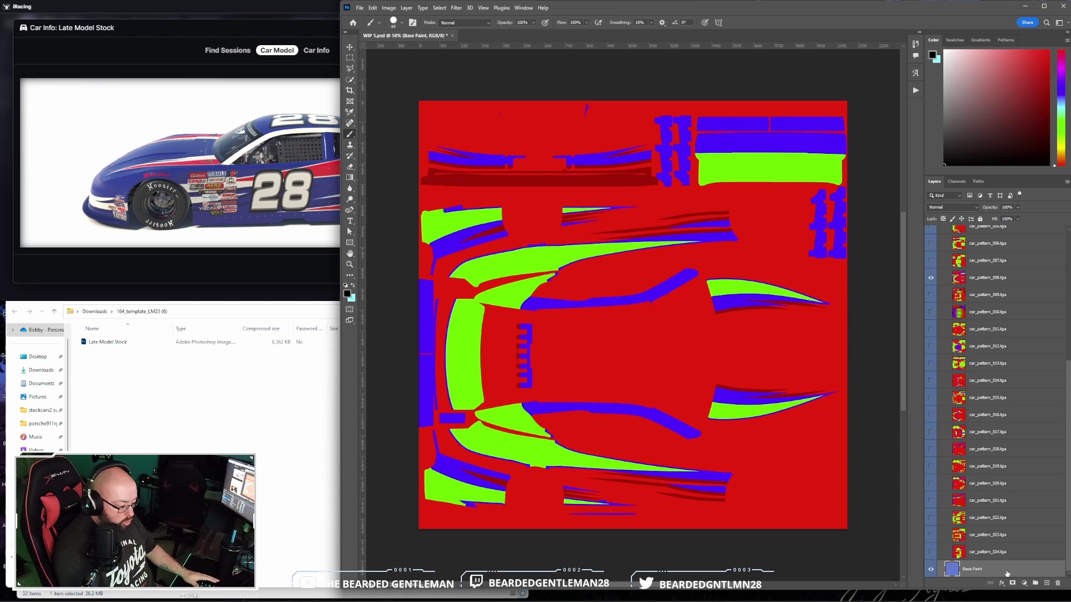
left_click(1047, 584)
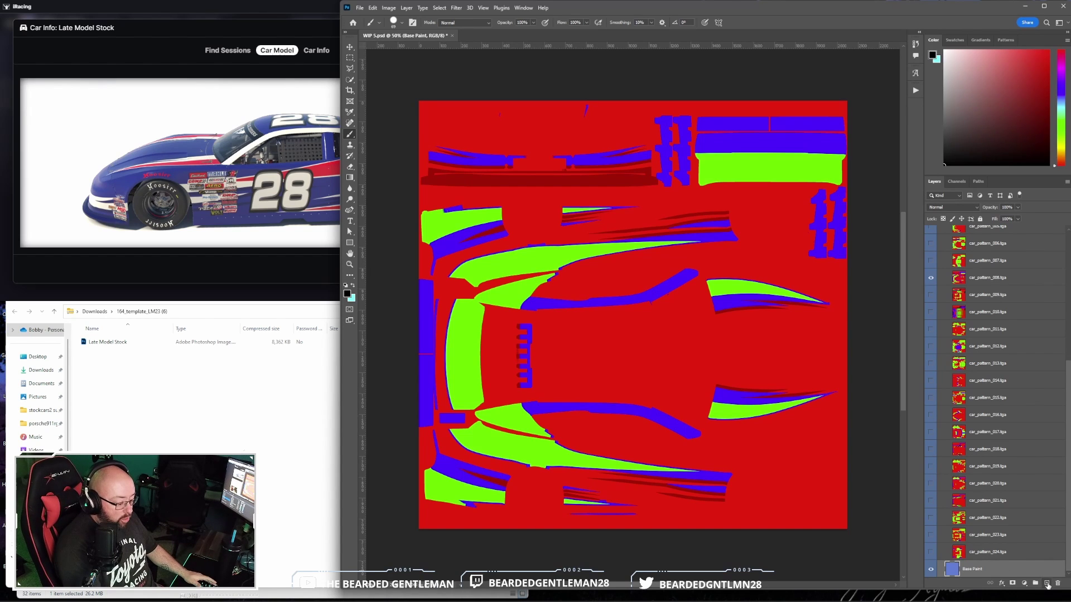
scroll(1027, 494, "down", 3)
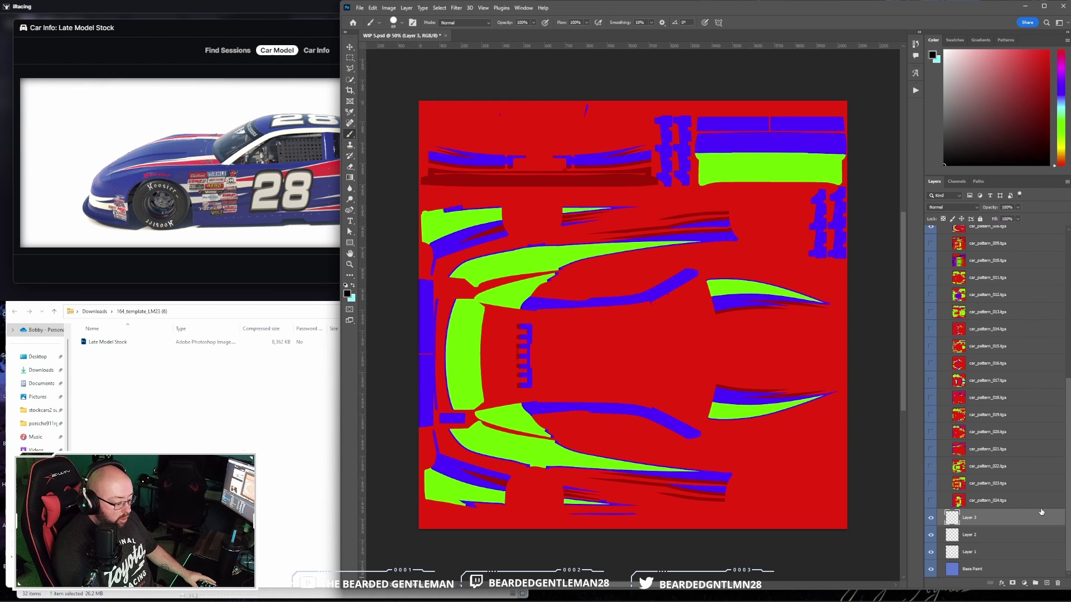
Rename Layer 3, Layer 2 and Layer 1 to Red, Green and Blue
double_click(971, 519)
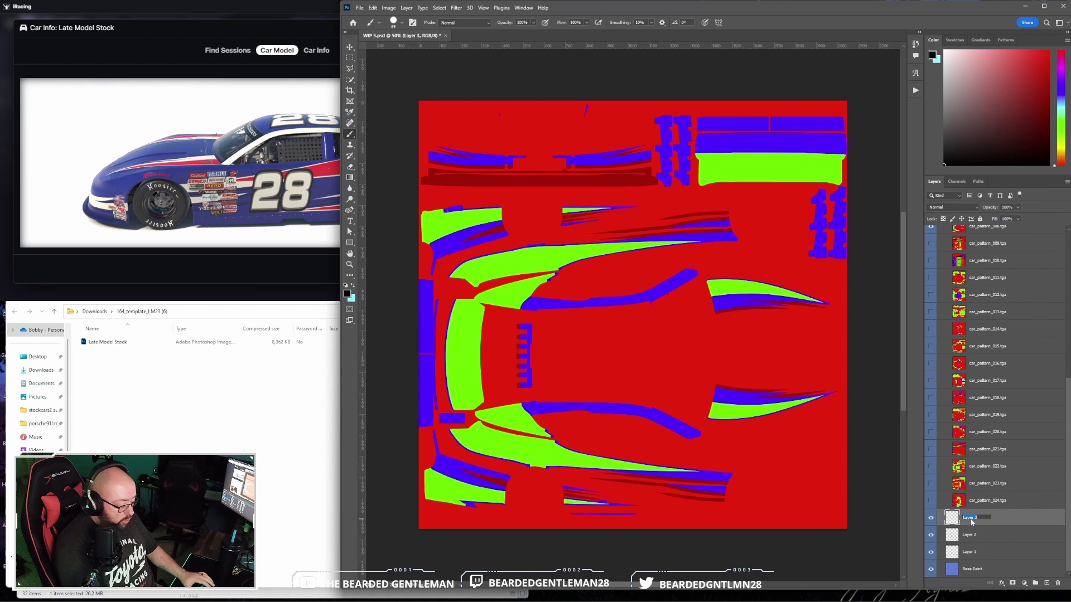
type("Red")
key("Return")
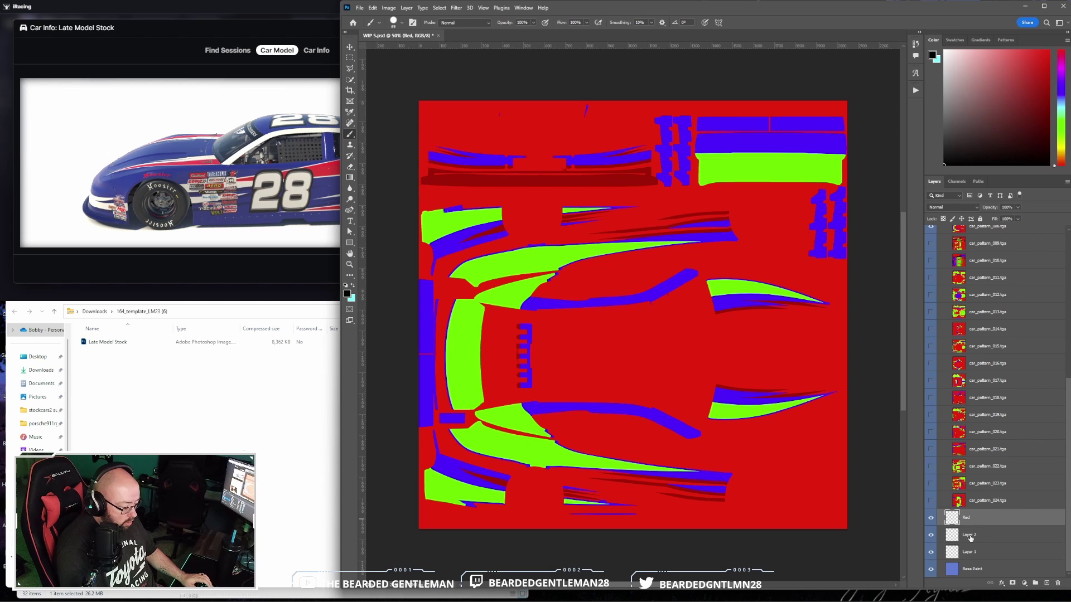
double_click(971, 537)
type("Green")
key("Return")
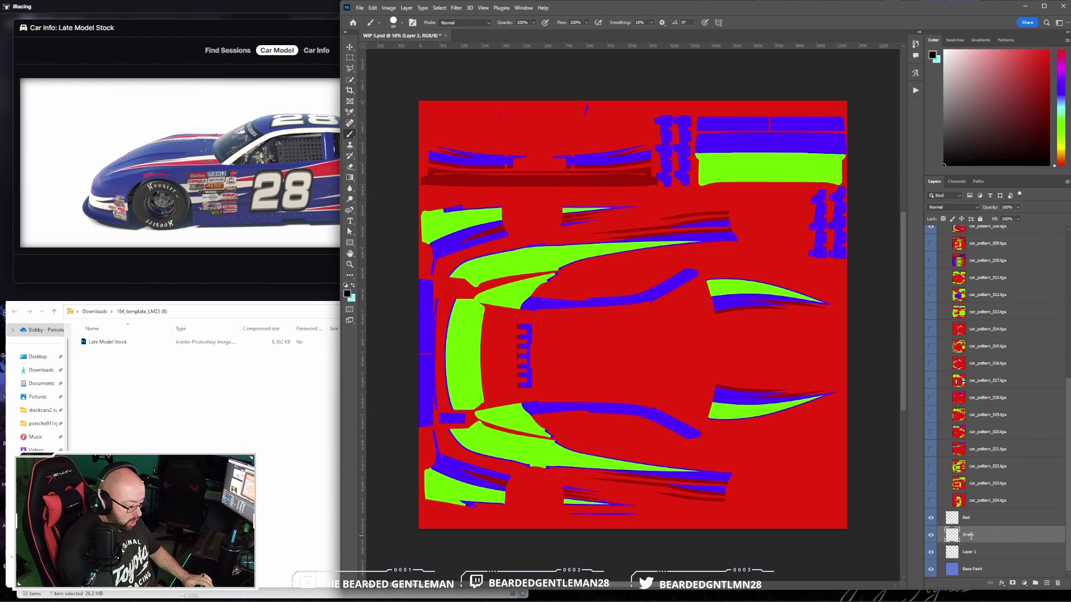
double_click(970, 552)
type("B")
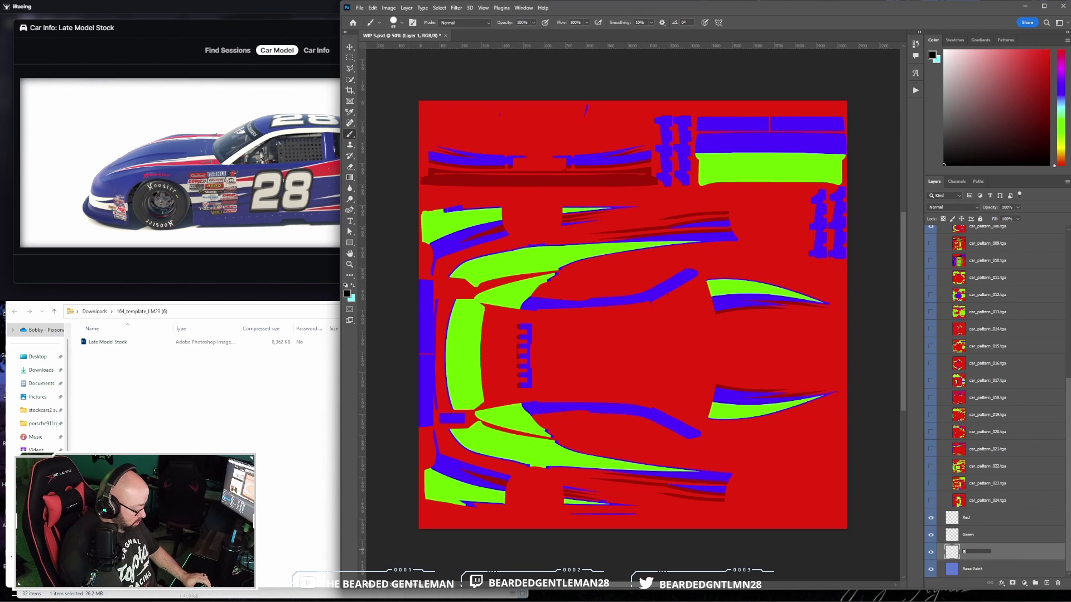
type("lue")
key("Return")
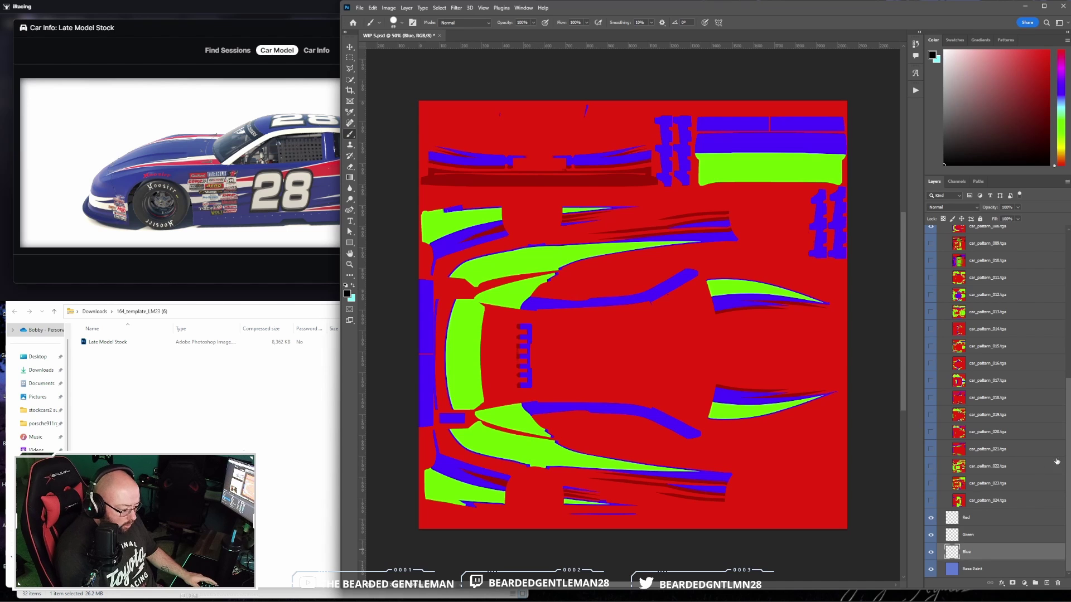
Load car_pattern_008's Blue channel as a selection
scroll(1045, 451, "up", 2)
left_click(1026, 300)
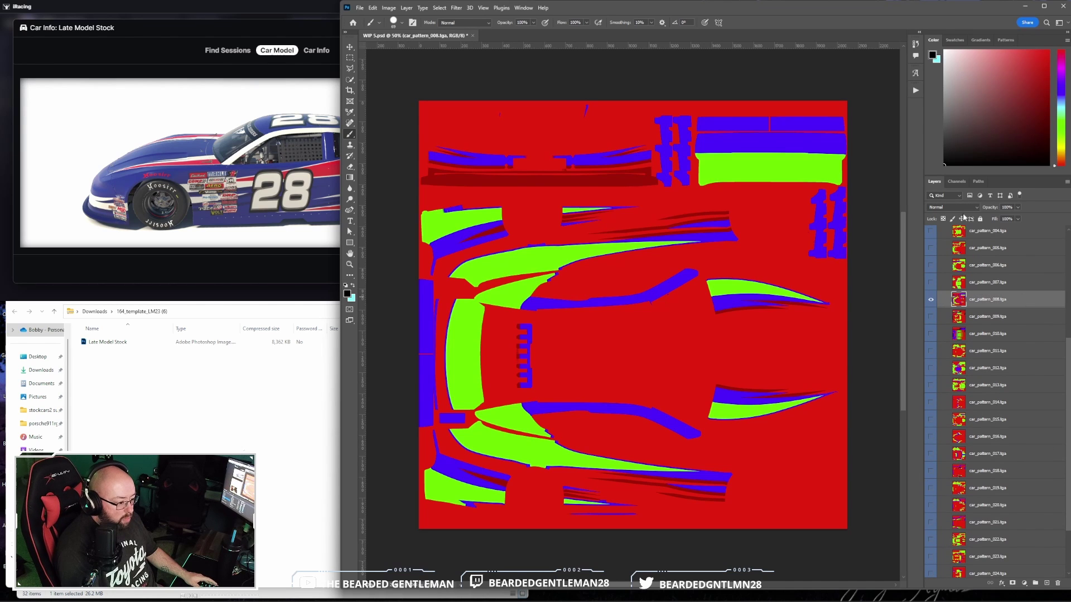
left_click(957, 182)
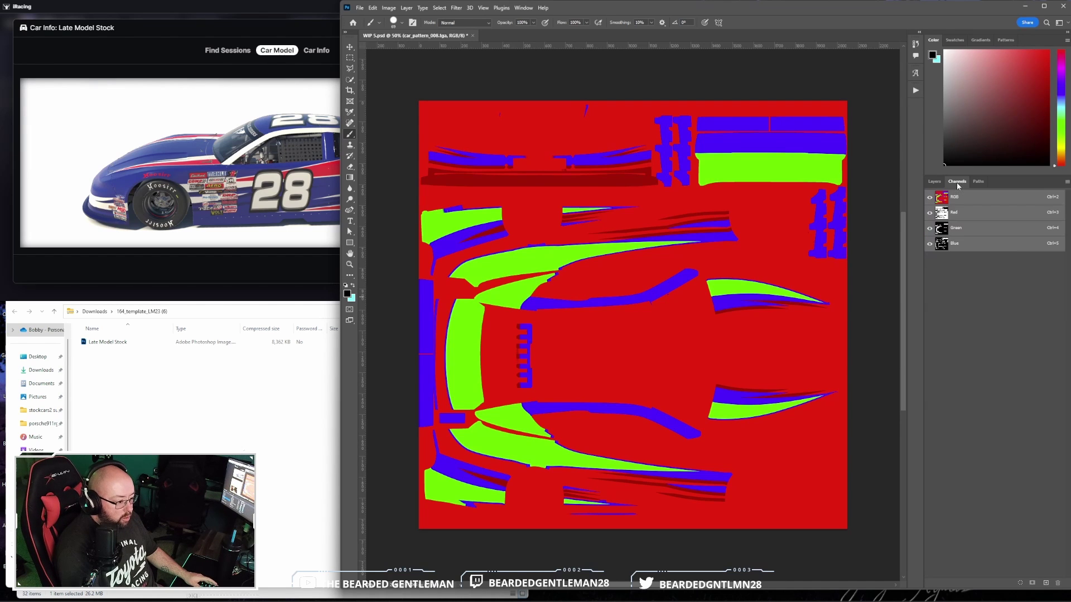
left_click(999, 243)
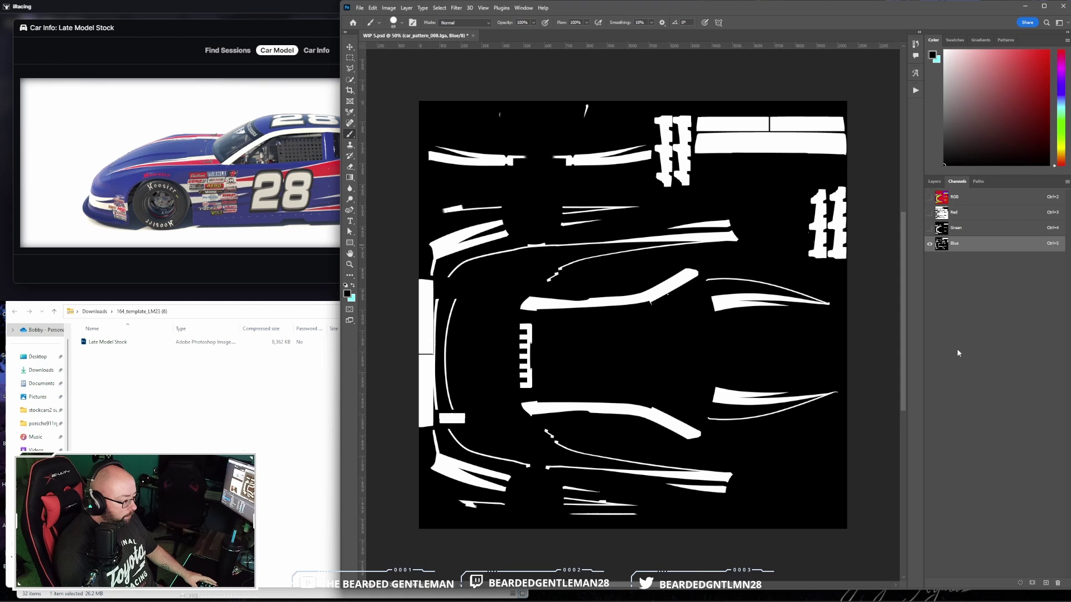
left_click(1020, 585)
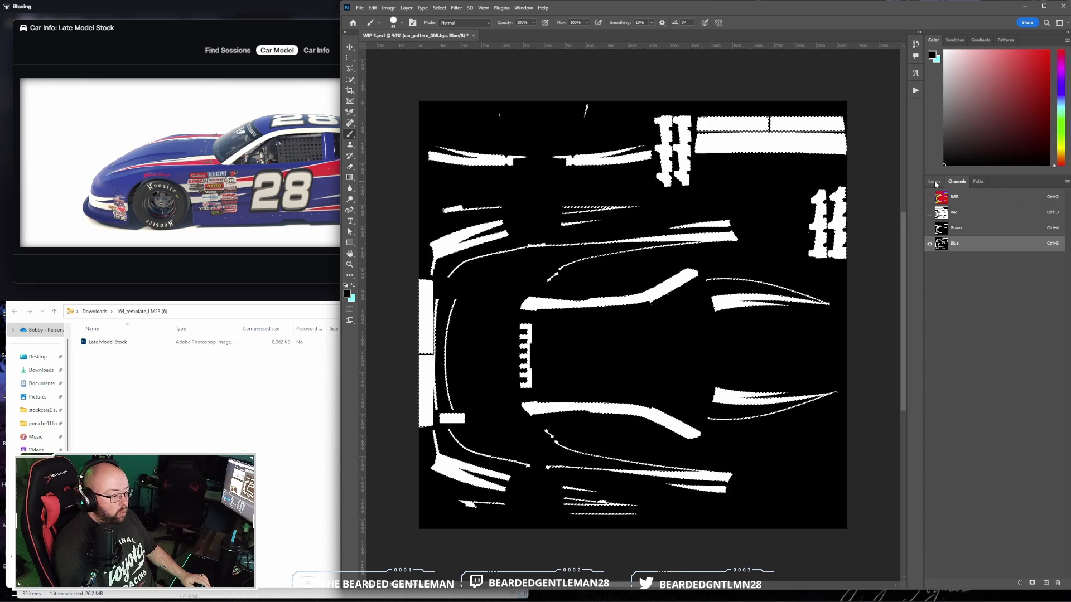
Paint Bucket fill the blue selection on the Blue layer, then deselect
key("F7")
scroll(968, 365, "down", 4)
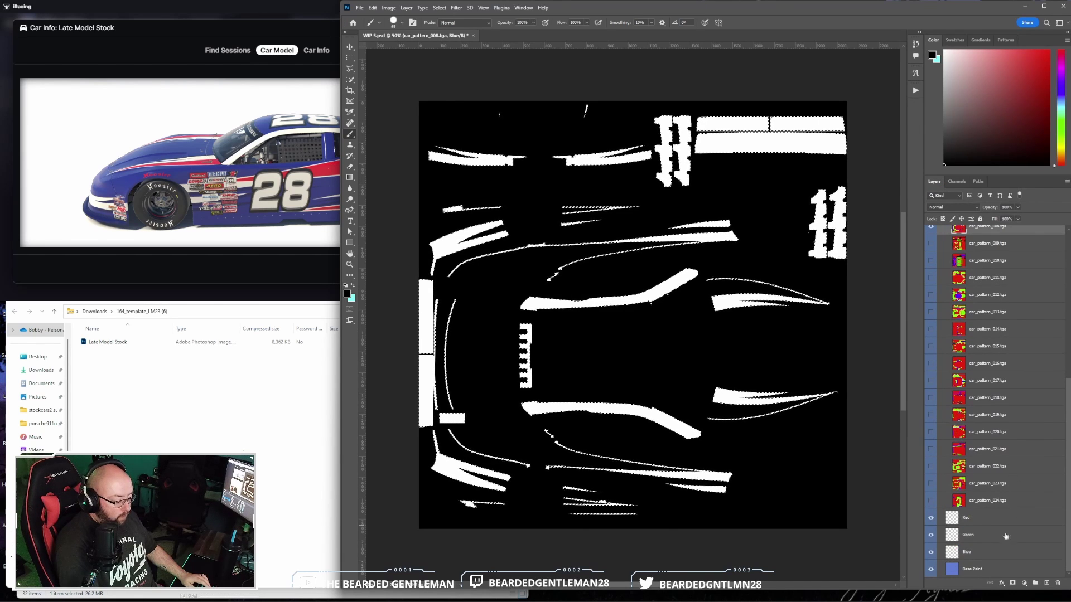
left_click(966, 552)
key("ctrl+2")
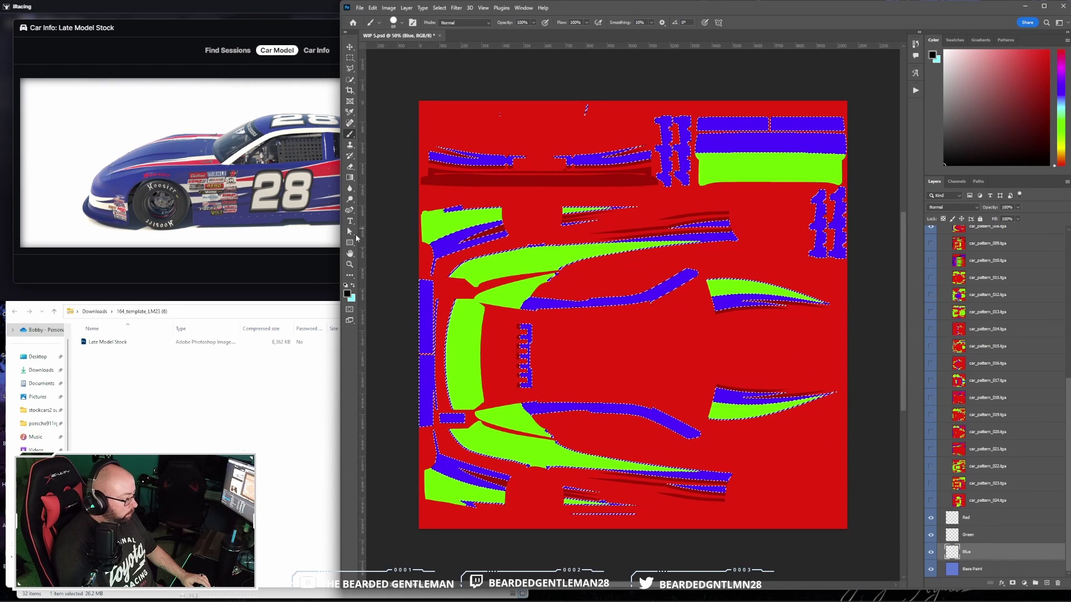
key("i")
right_click(349, 276)
left_click(385, 292)
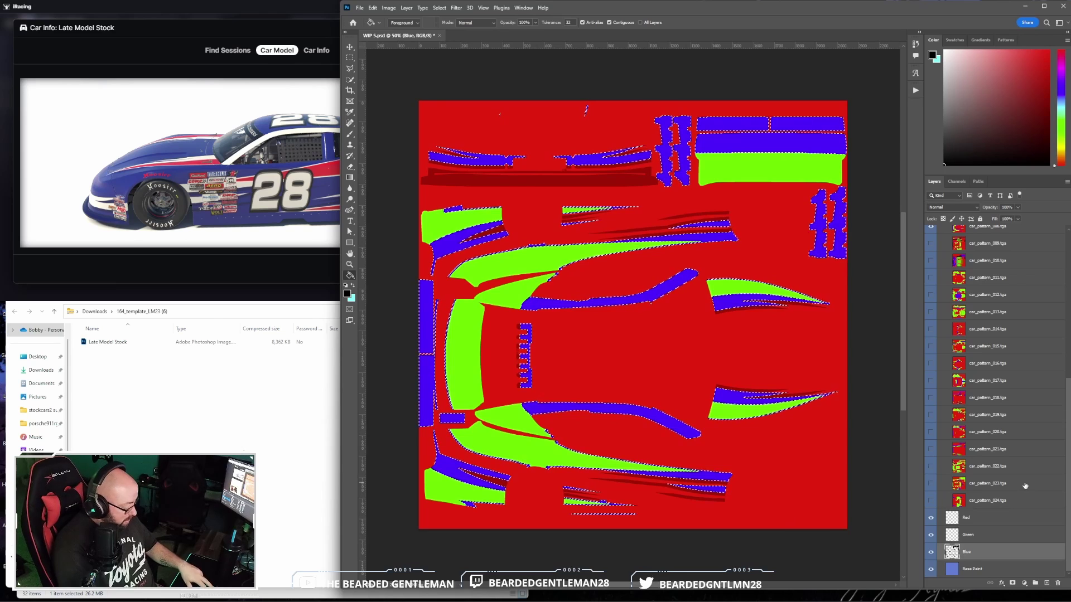
key("ctrl+d")
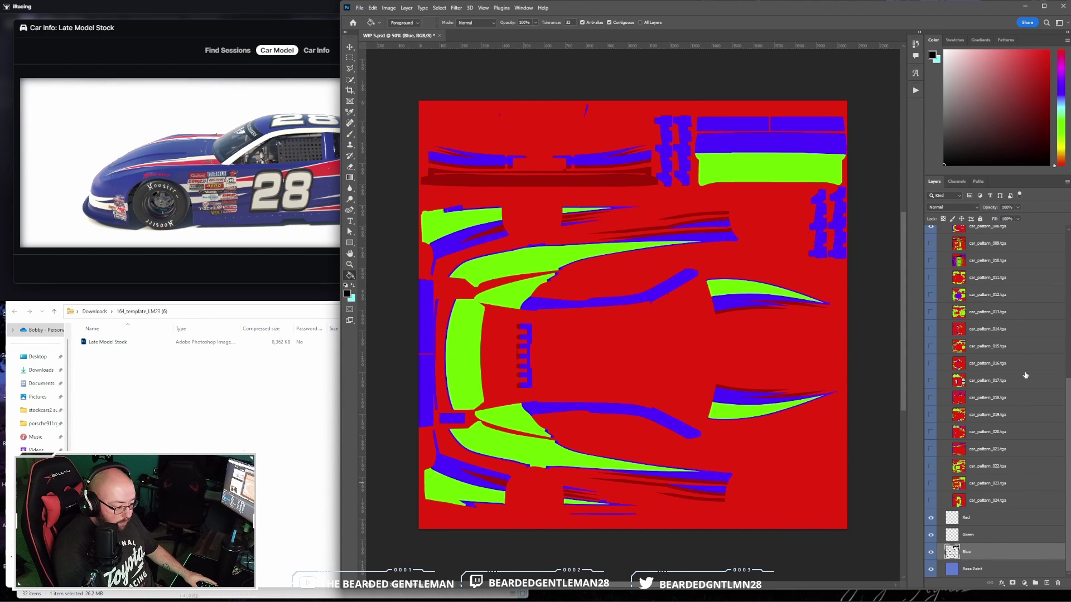
Load car_pattern_008's Green channel as a selection and target the Green layer
scroll(1018, 446, "up", 3)
left_click(1024, 293)
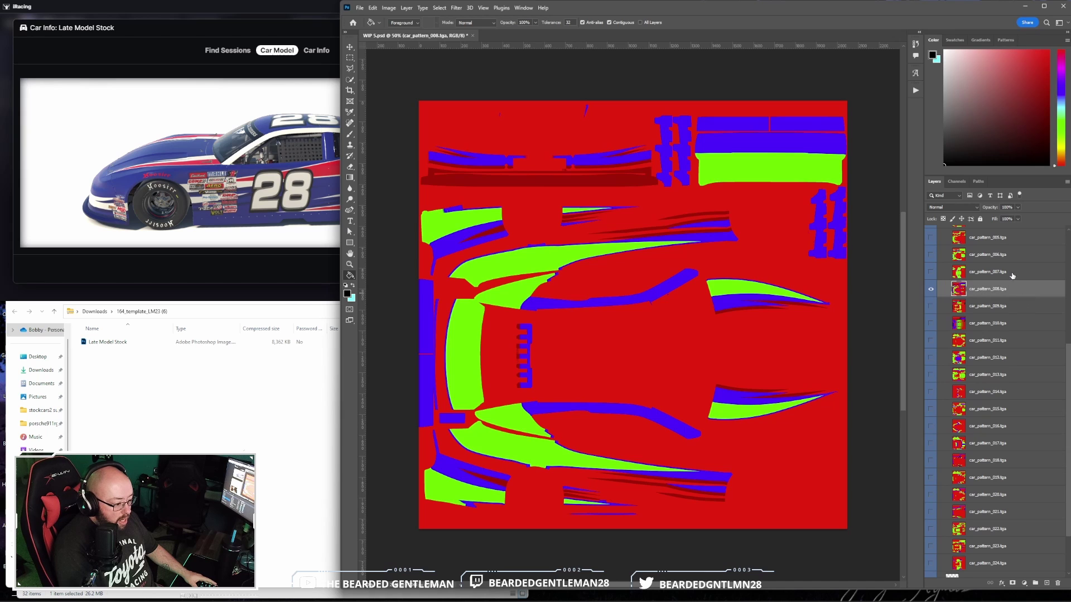
left_click(957, 182)
left_click(985, 229)
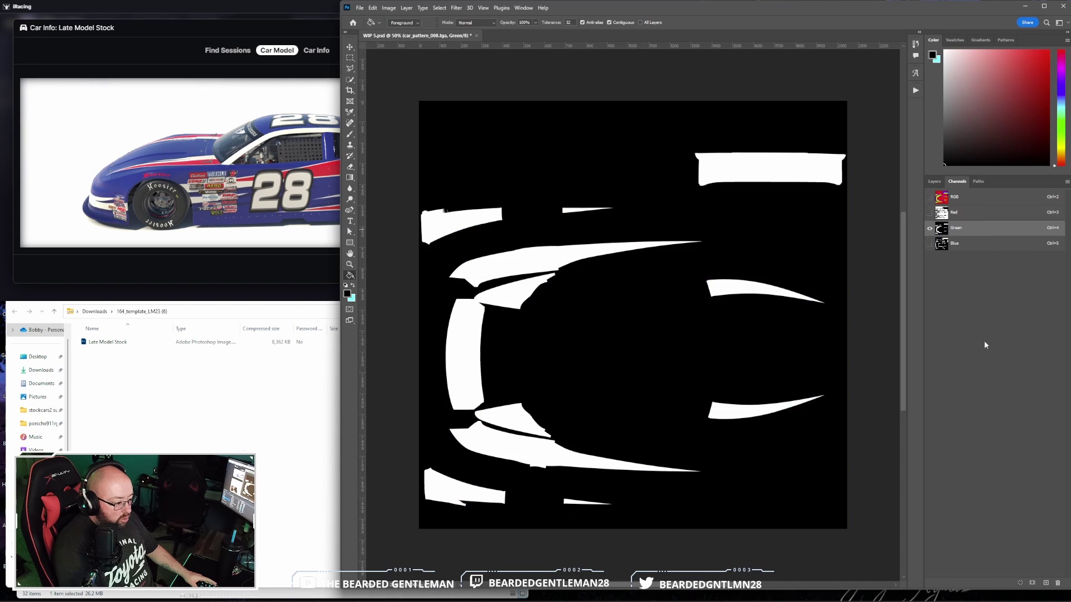
left_click(941, 228, "ctrl")
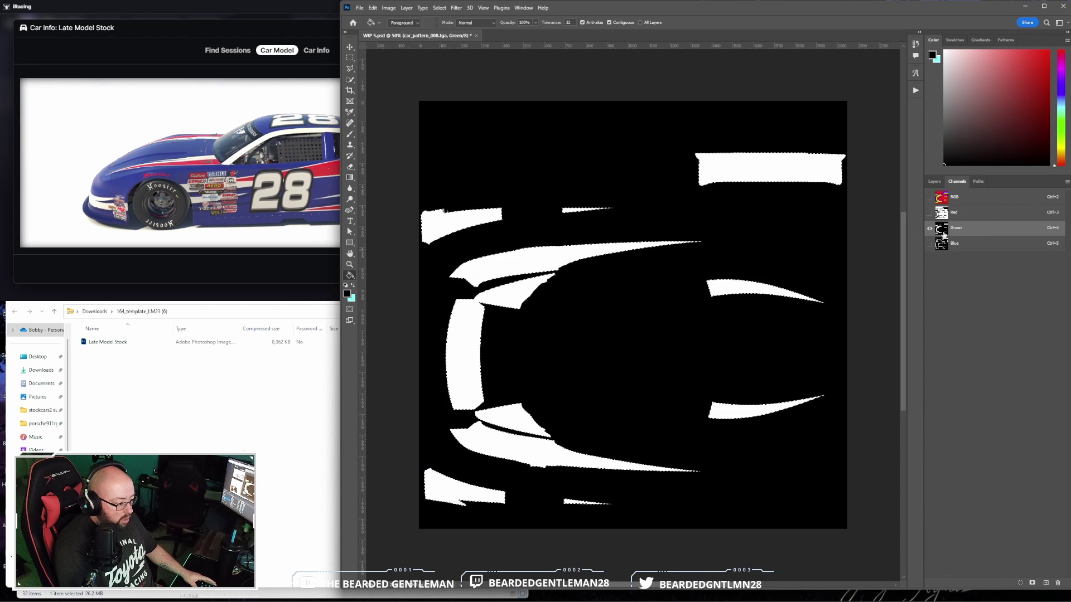
left_click(935, 181)
scroll(1002, 546, "down", 3)
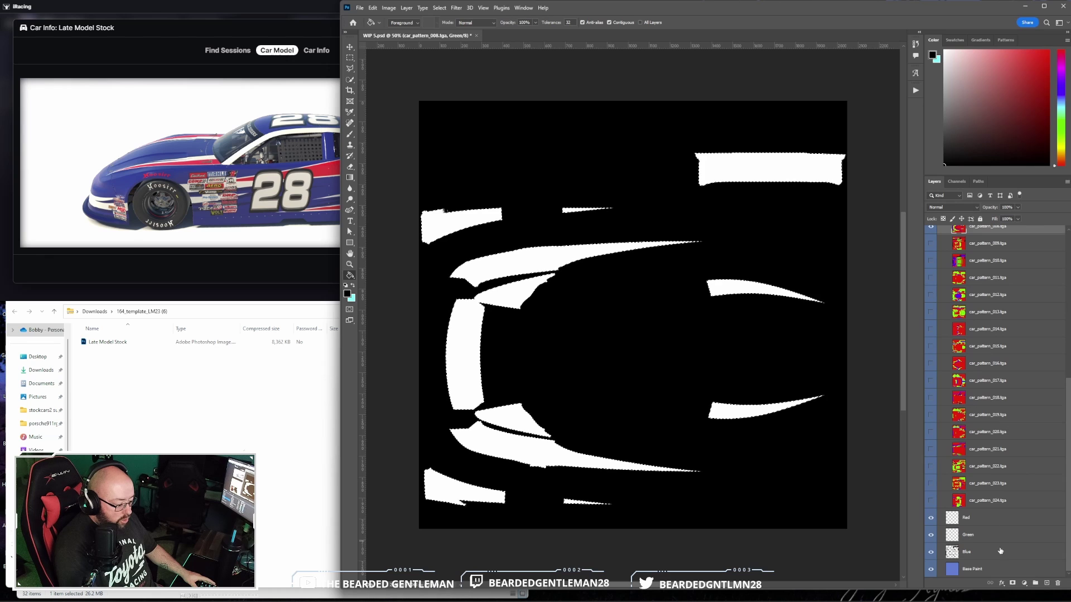
left_click(998, 535)
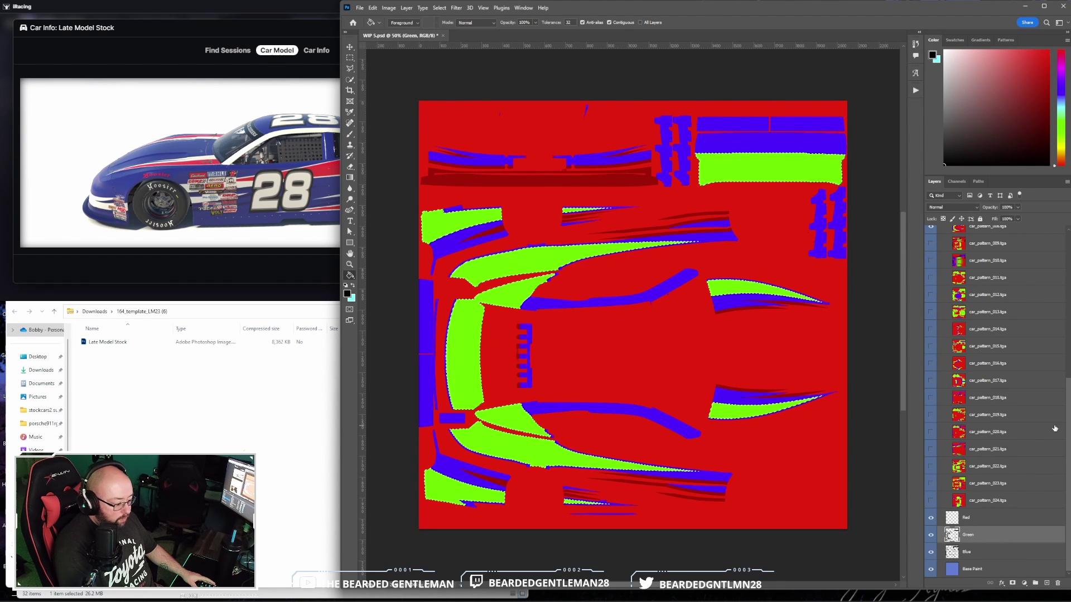
Clear that selection and load car_pattern_008's Red channel as a selection instead
scroll(1010, 363, "up", 3)
left_click(996, 341)
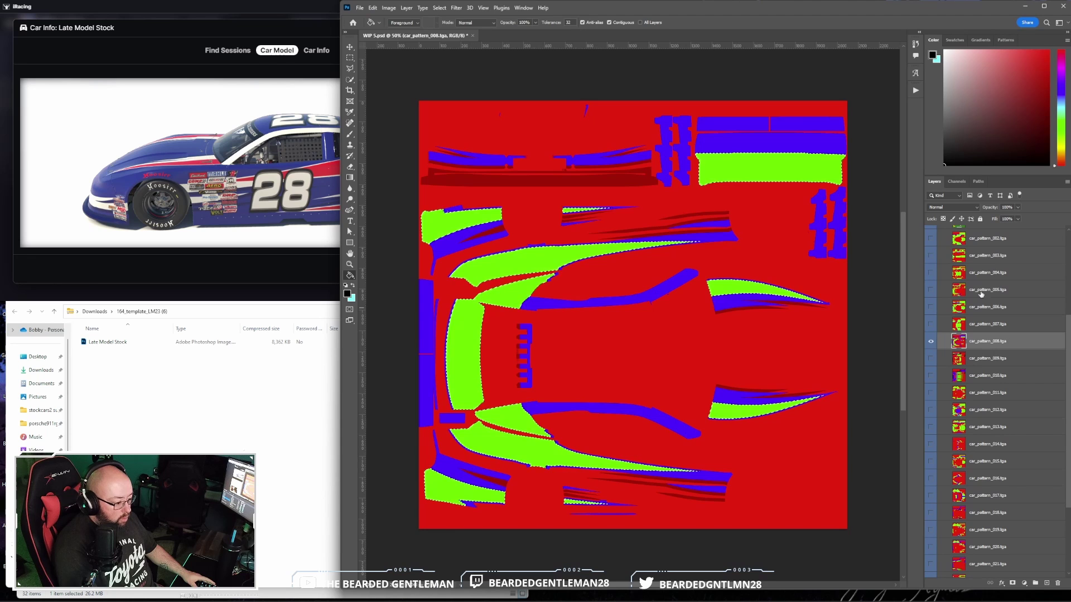
left_click(957, 181)
left_click(954, 212)
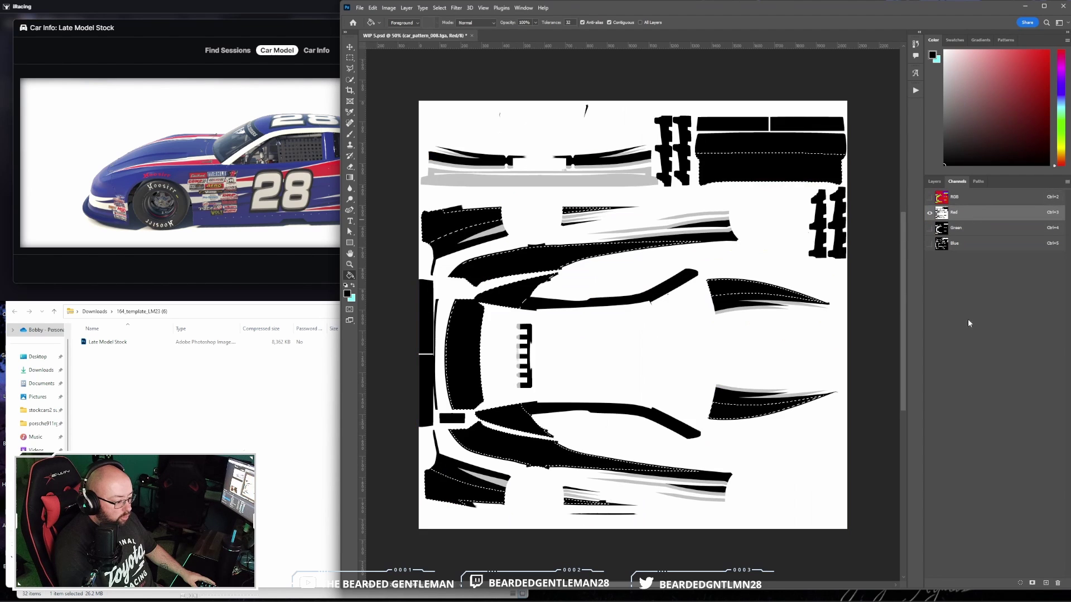
key("ctrl+d")
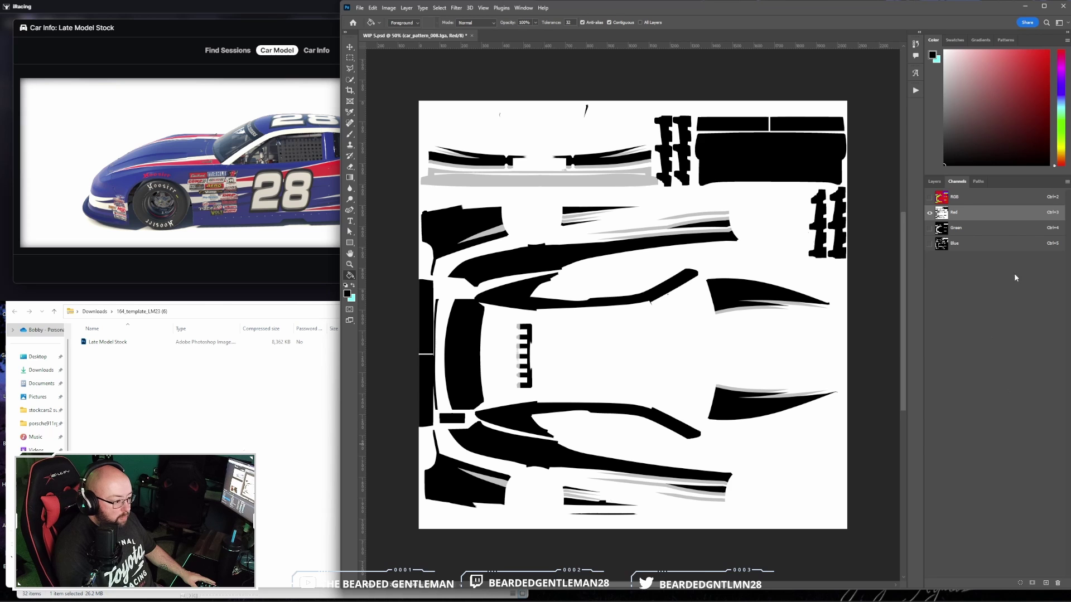
left_click(1021, 583)
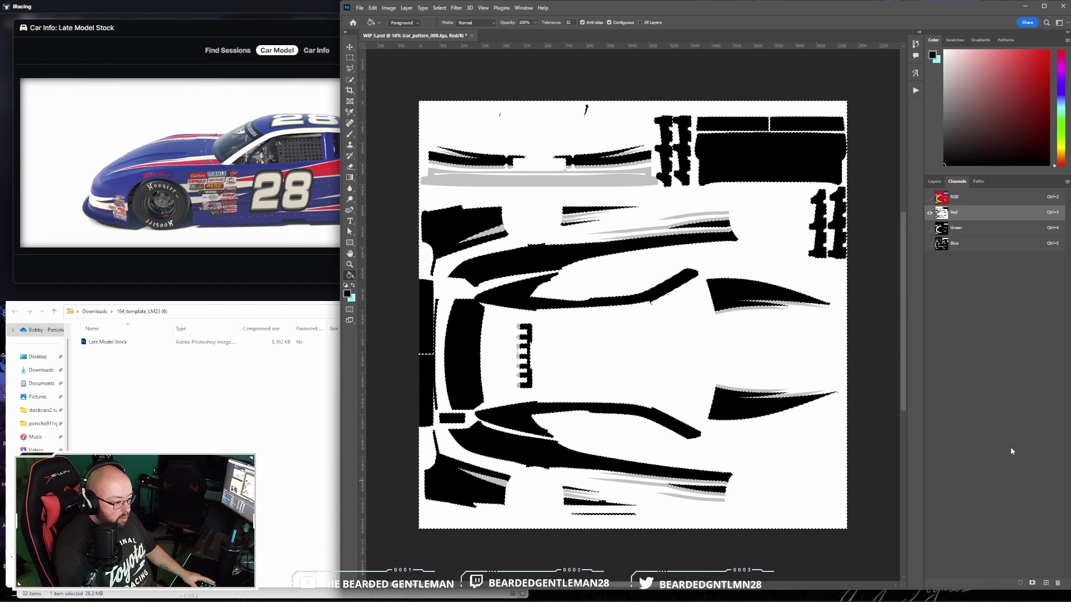
Fill the red selection on the Red layer and deselect
left_click(935, 182)
scroll(1011, 448, "down", 5)
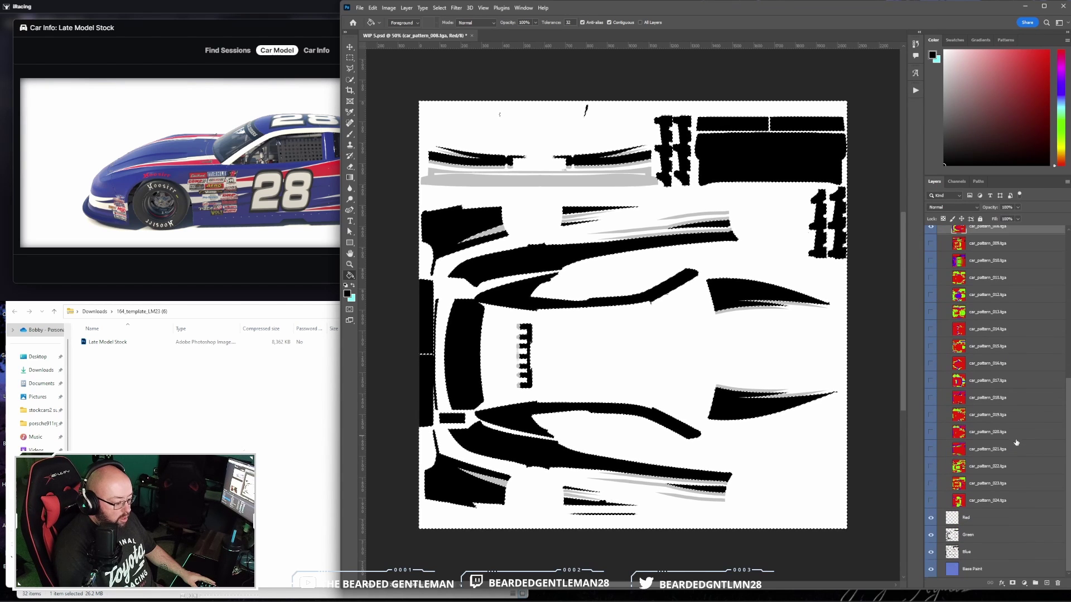
left_click(981, 518)
left_click(788, 366)
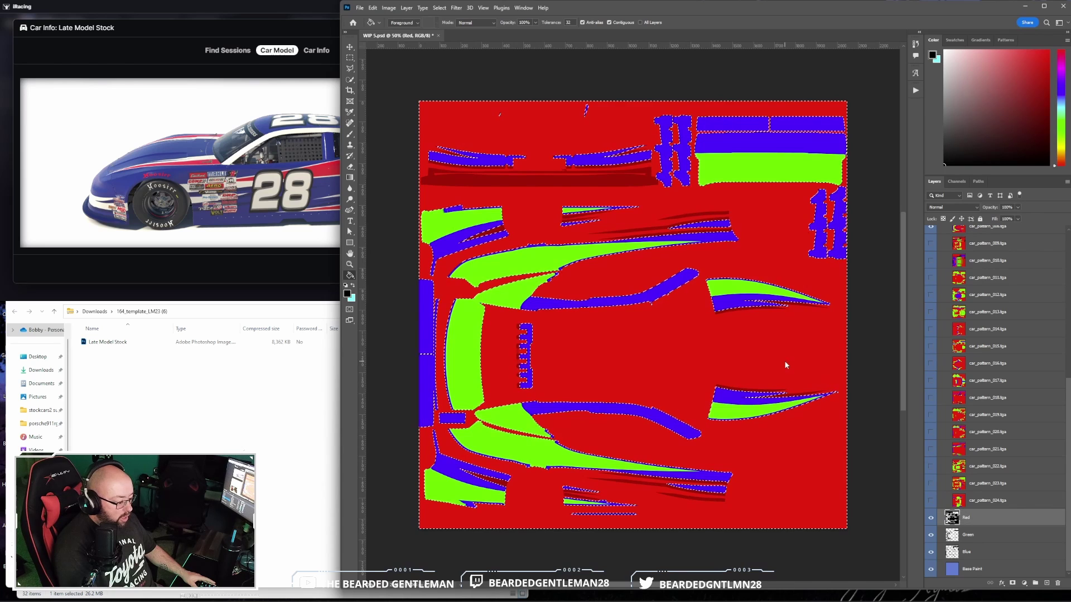
key("ctrl+d")
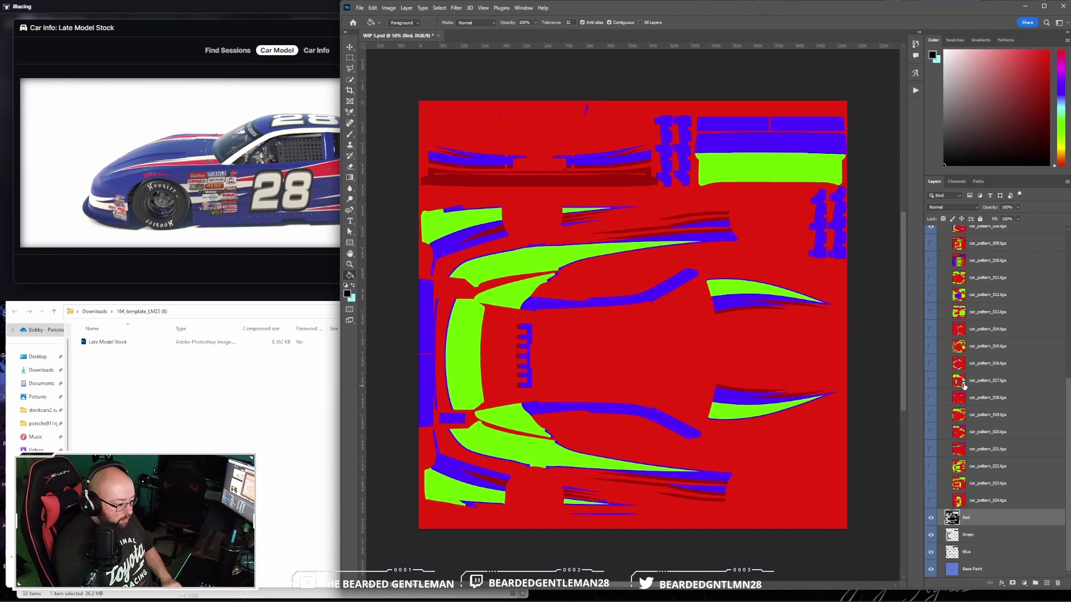
scroll(989, 400, "up", 5)
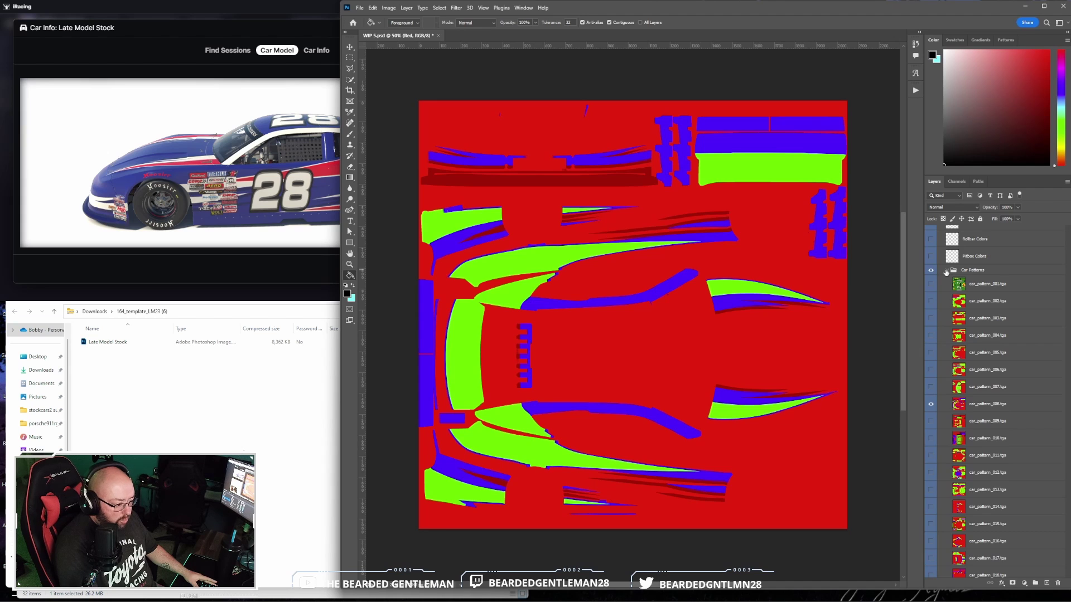
Collapse and hide Car Patterns, and show the Turn Off Before Exporting TGA overlay
left_click(947, 271)
left_click(930, 359)
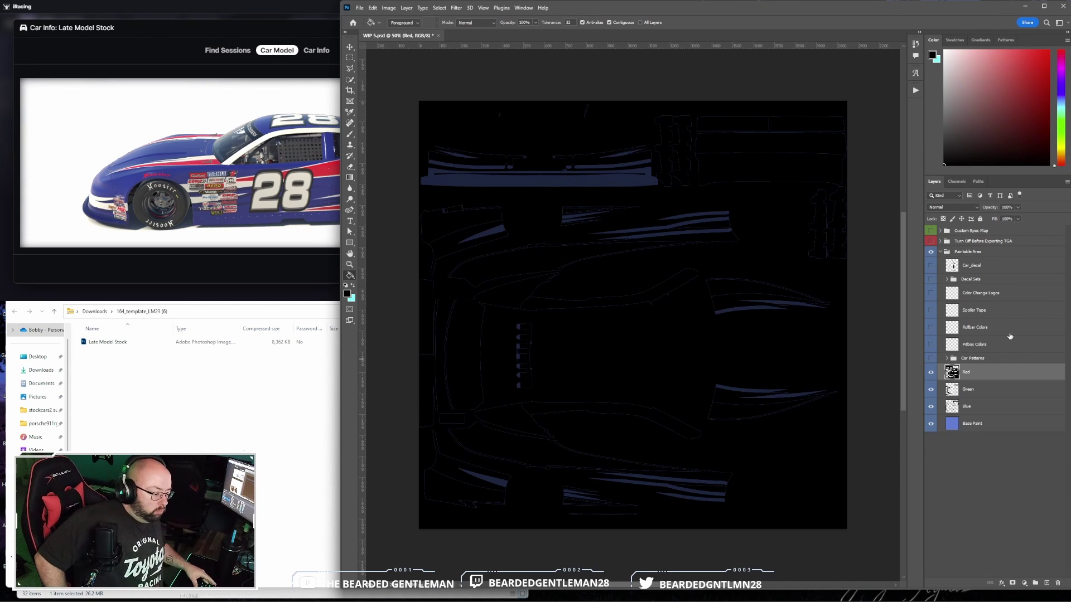
left_click(931, 242)
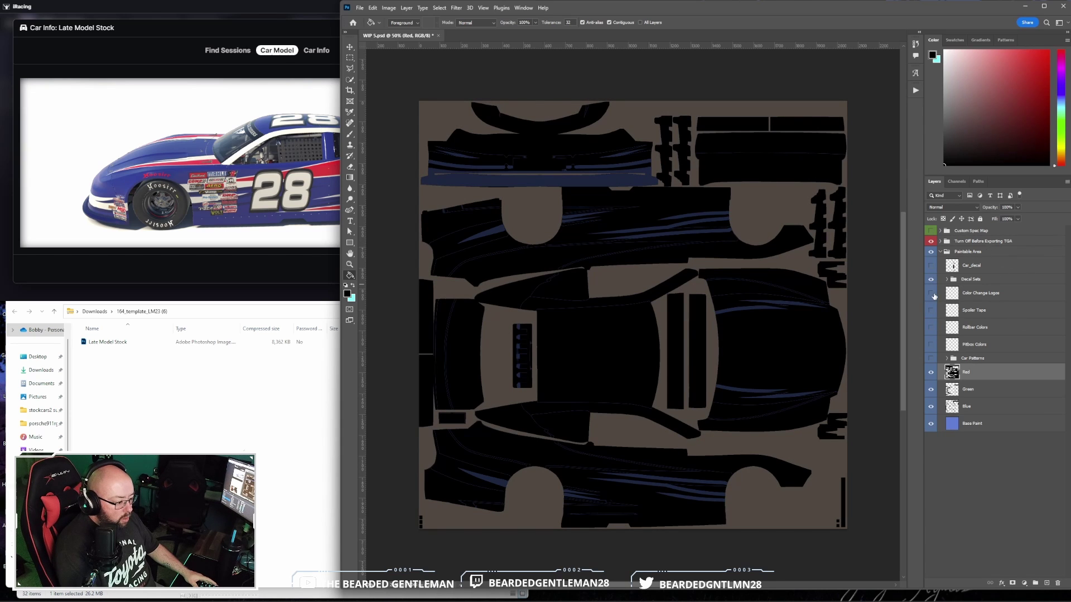
Show the Spoiler Tape and Rollbar Colors layers, hide Color Change Logos, and expand Decal Sets
left_click_drag(934, 296, 933, 349)
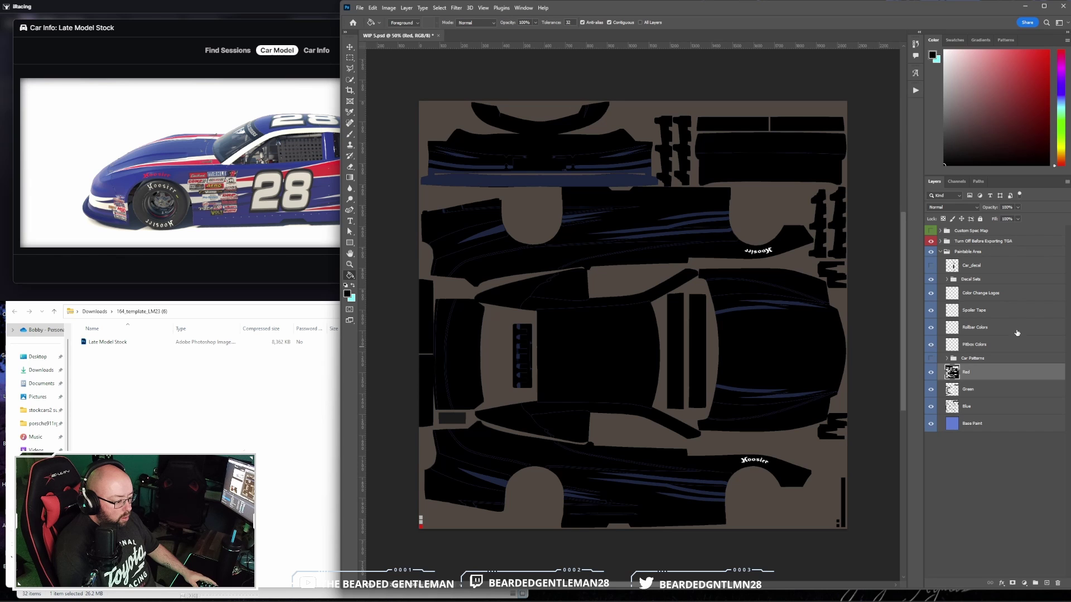
left_click(1013, 296)
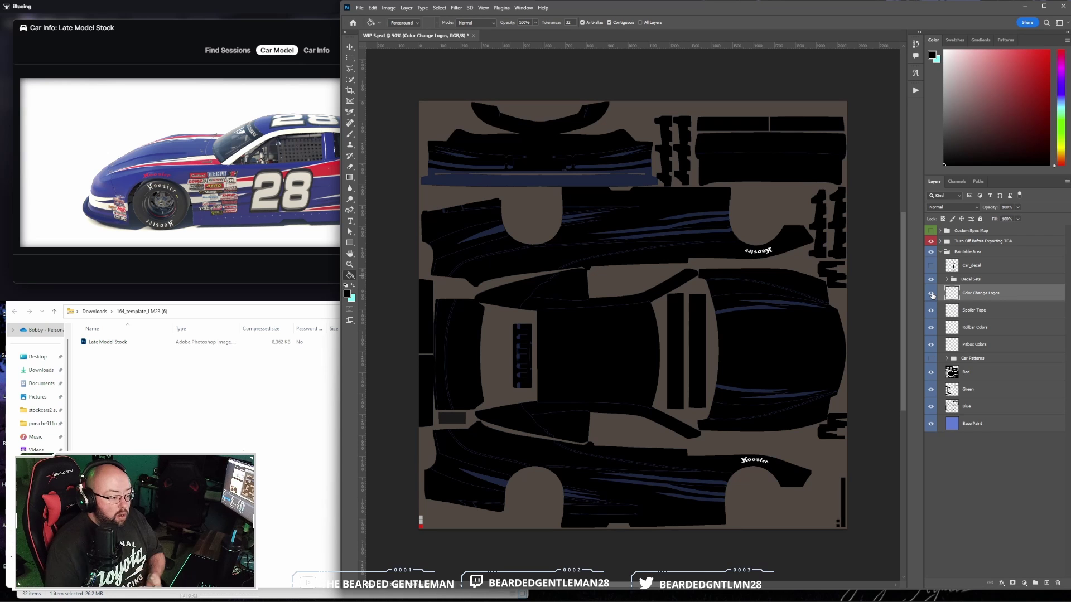
left_click(931, 293)
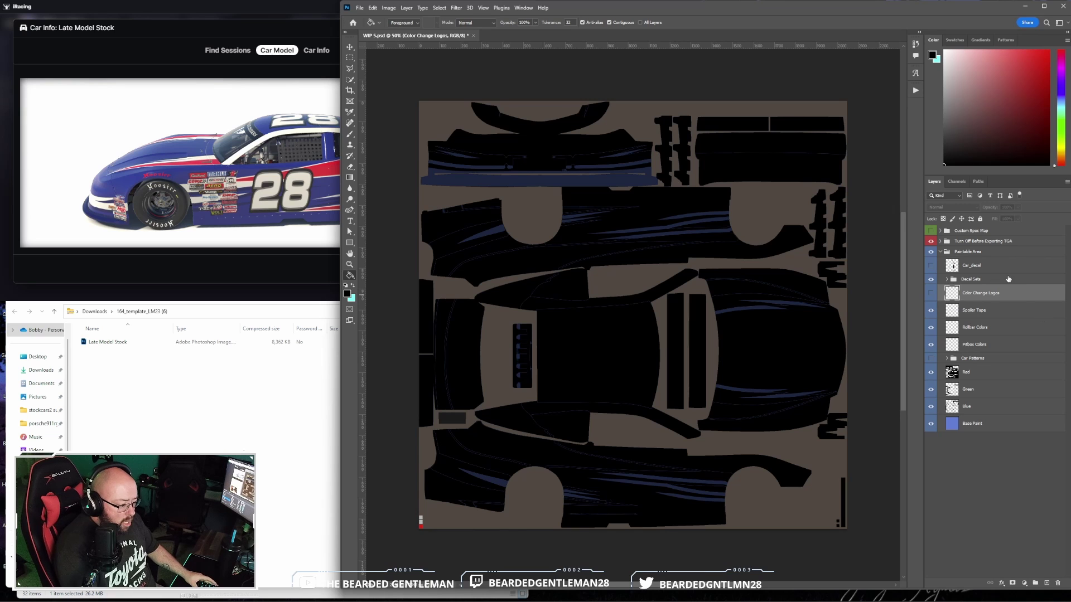
left_click(948, 280)
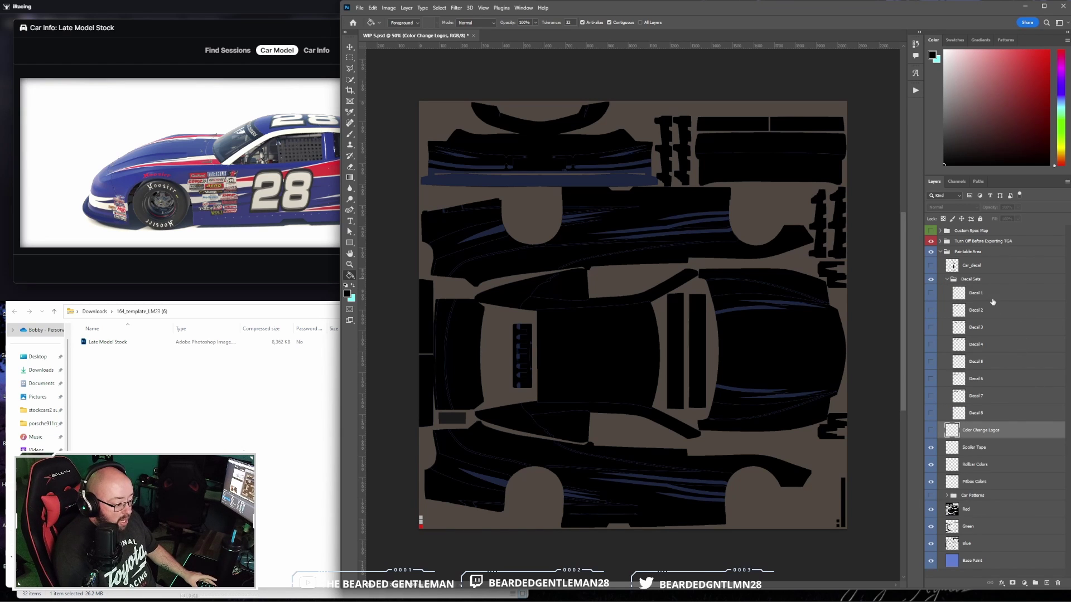
Compare Decal 1–4 variants, then keep Decal 8 visible and collapse Decal Sets
left_click(932, 296)
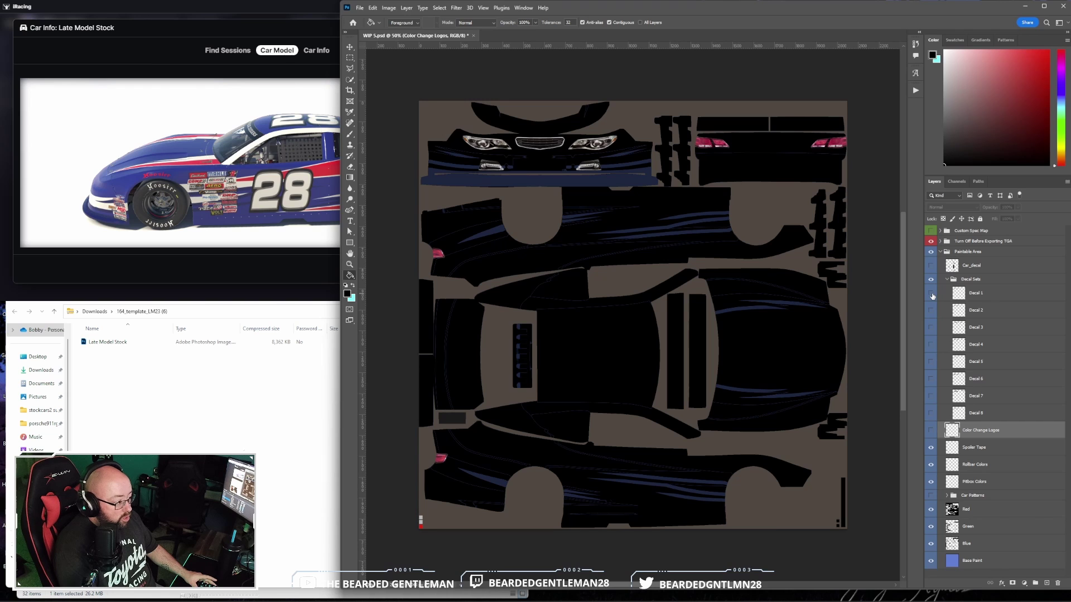
left_click(933, 295)
left_click(931, 311)
left_click(931, 313)
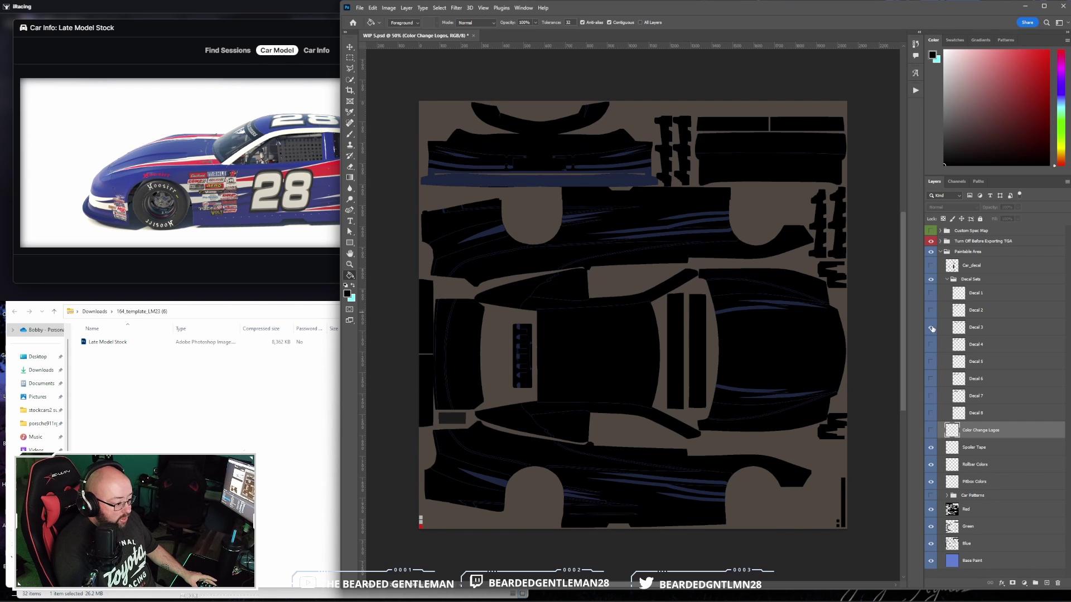
left_click(931, 328)
left_click(931, 328)
left_click(931, 346)
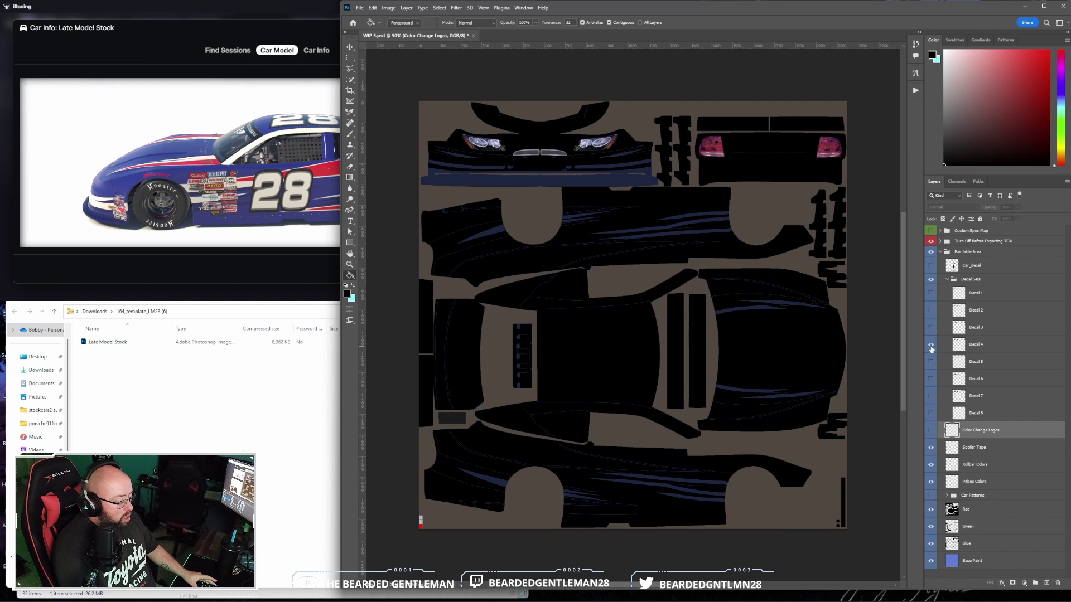
left_click(931, 346)
left_click(931, 413)
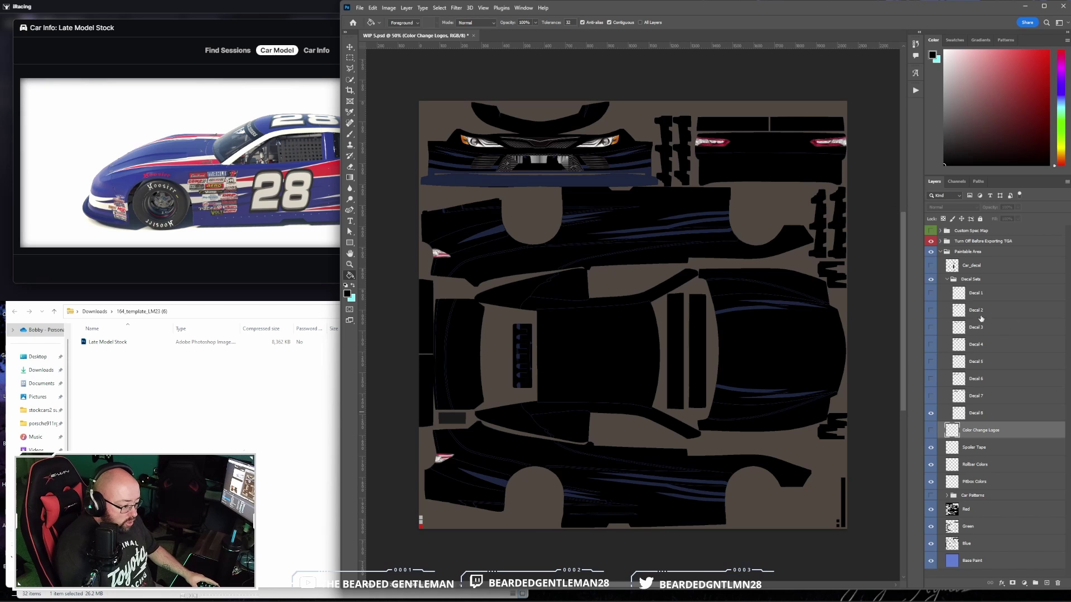
left_click(947, 279)
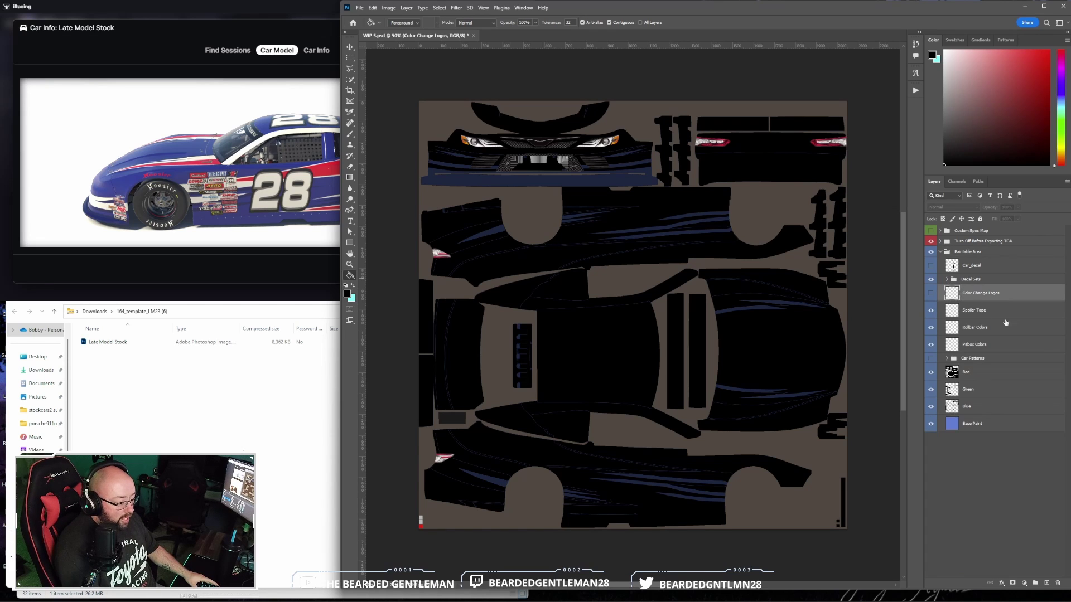
Give the Blue layer a magenta (ff00f0, R255 G0 B240) Color Overlay
left_click(1002, 412)
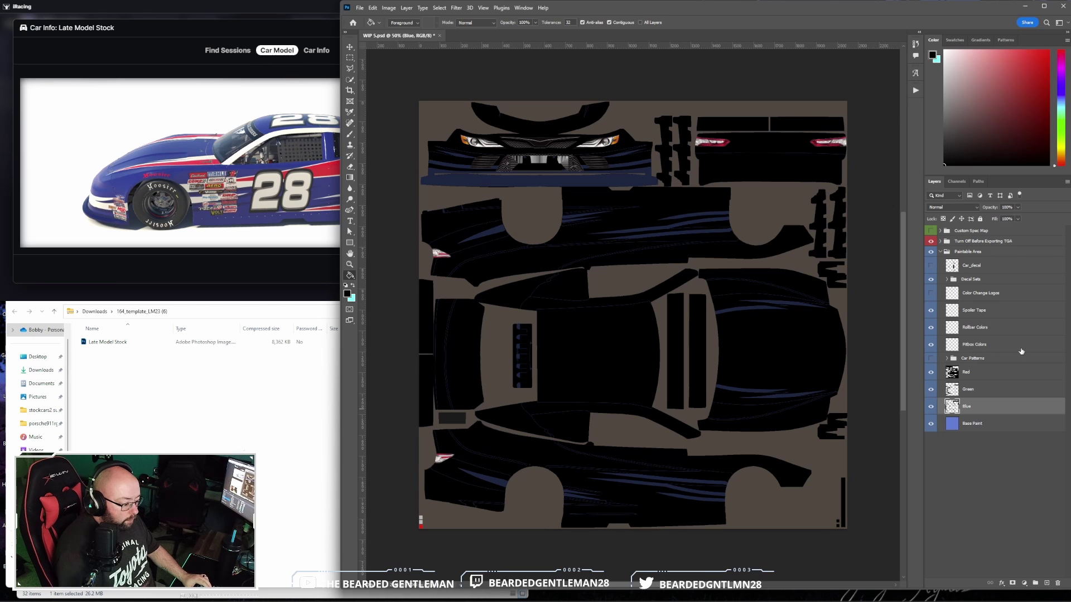
double_click(997, 408)
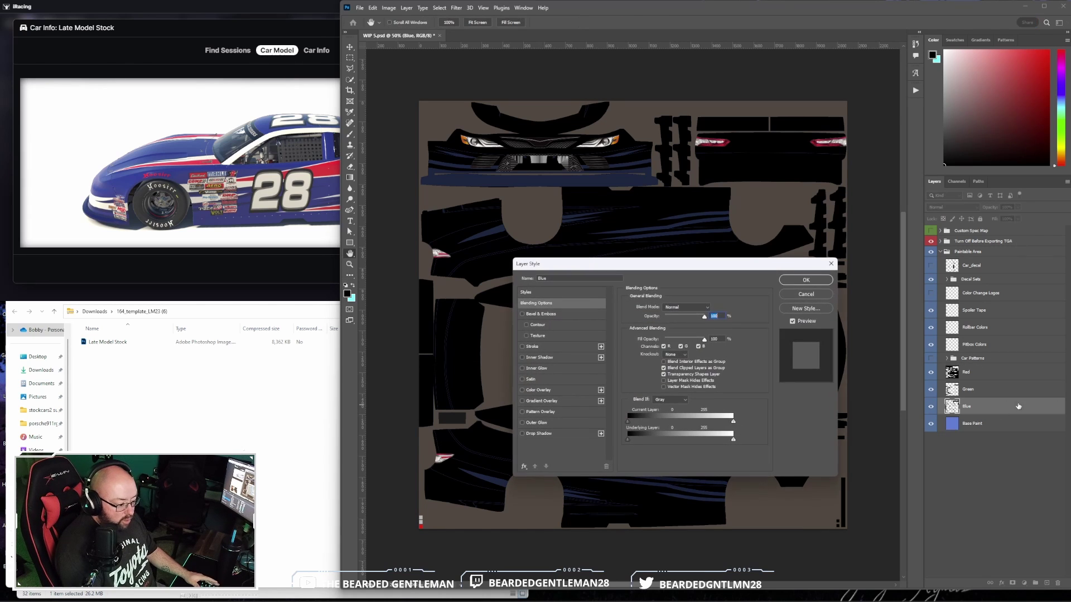
left_click(584, 389)
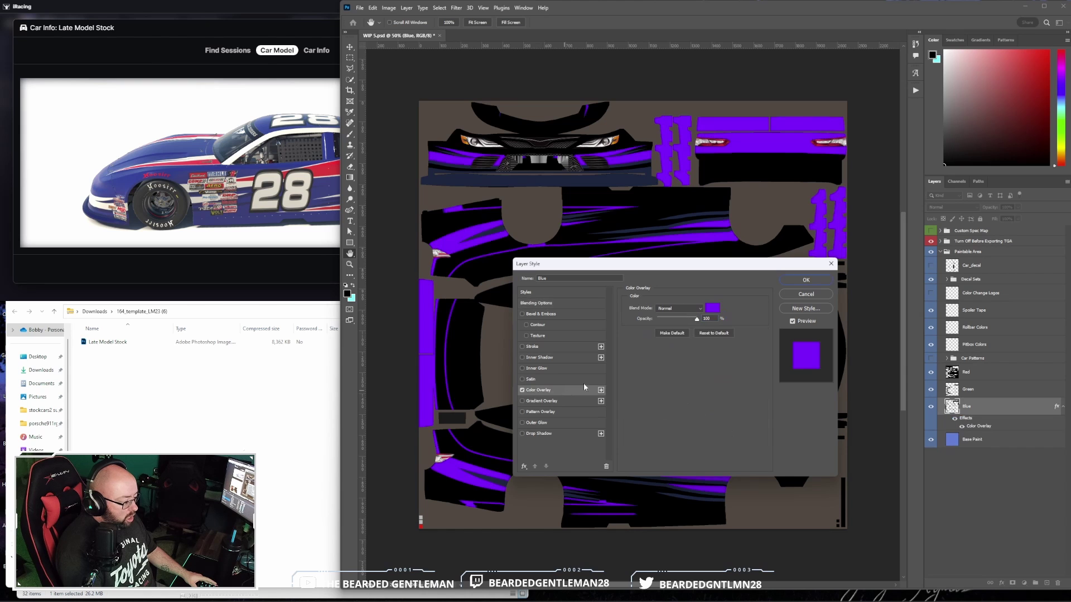
left_click(713, 309)
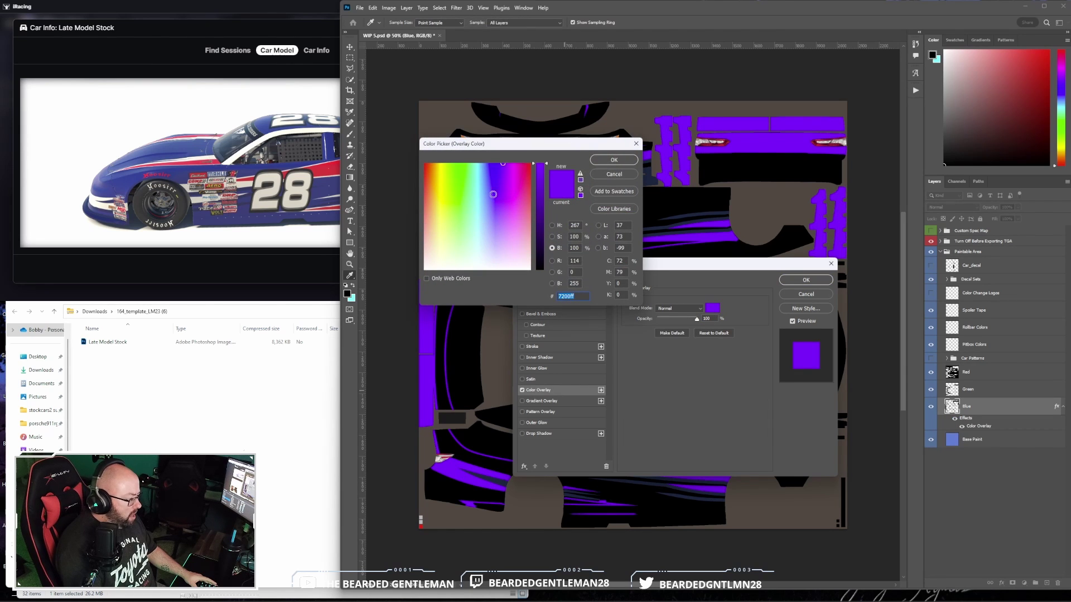
left_click_drag(492, 187, 513, 162)
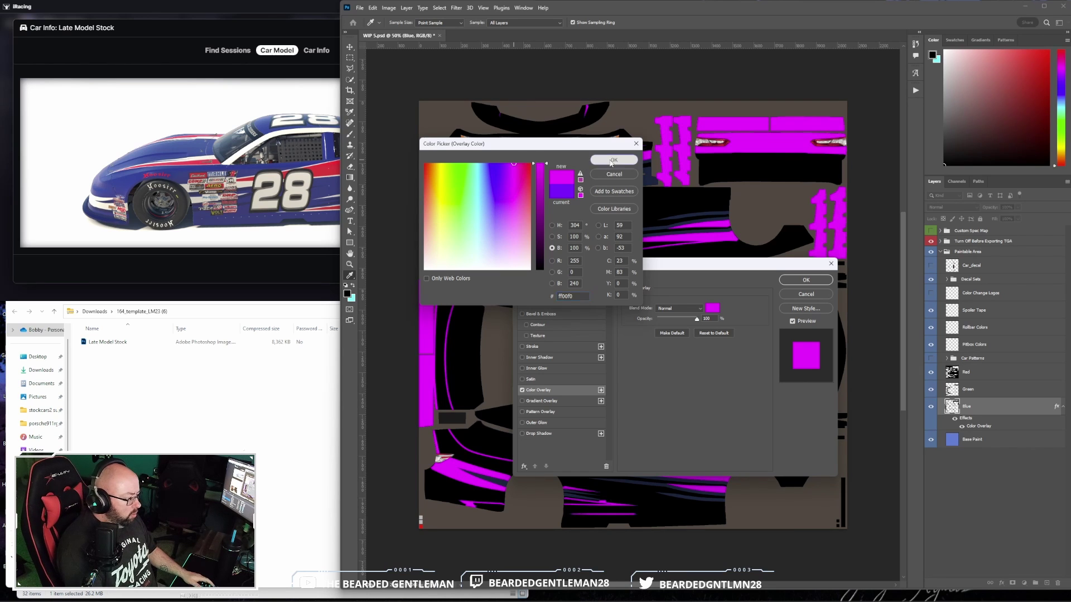
left_click(614, 159)
key("Return")
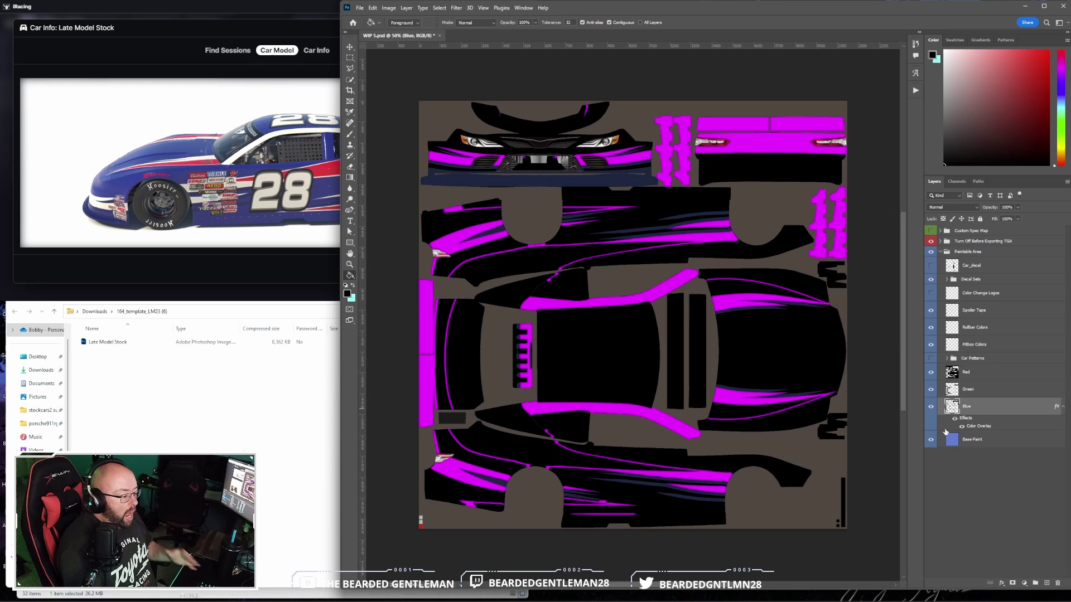
left_click(1020, 390)
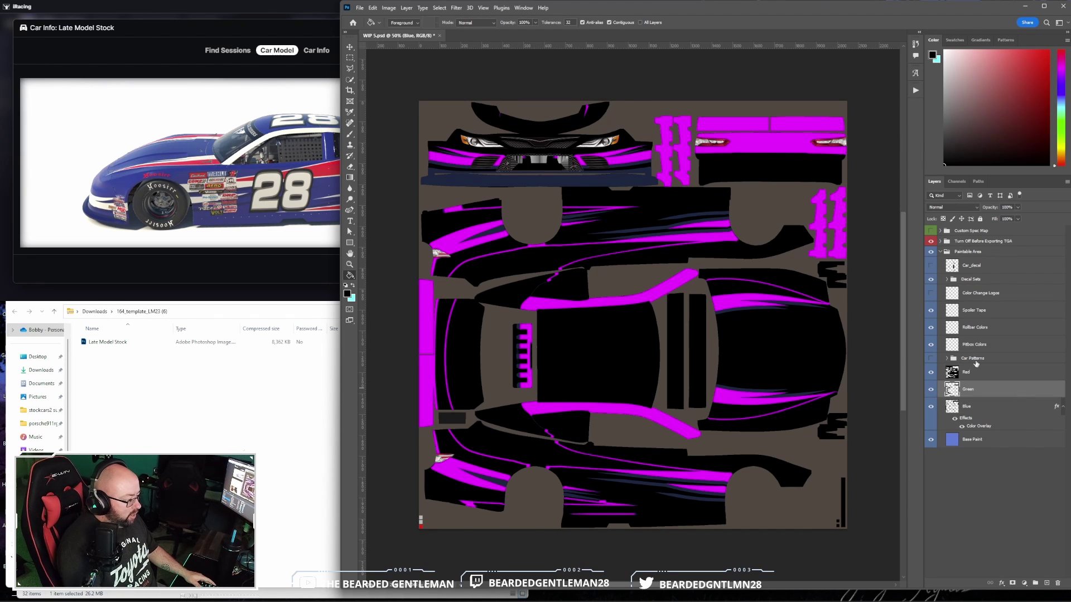
Give the Green layer a cyan Color Overlay
double_click(999, 389)
left_click(569, 390)
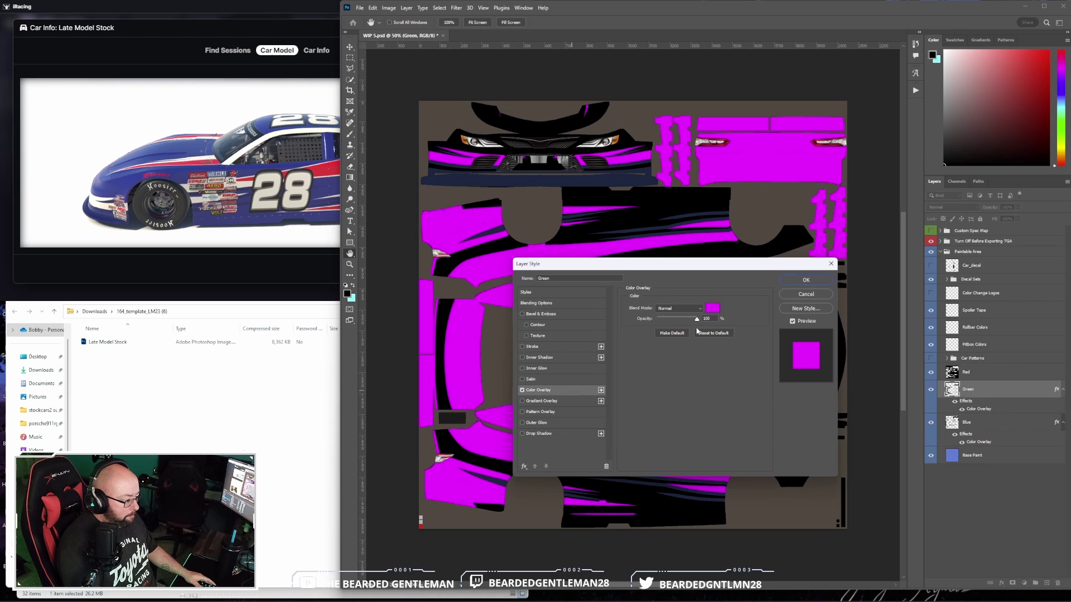
left_click(713, 309)
mouse_move(503, 176)
left_mouse_down()
mouse_move(501, 164)
mouse_move(478, 164)
left_mouse_up()
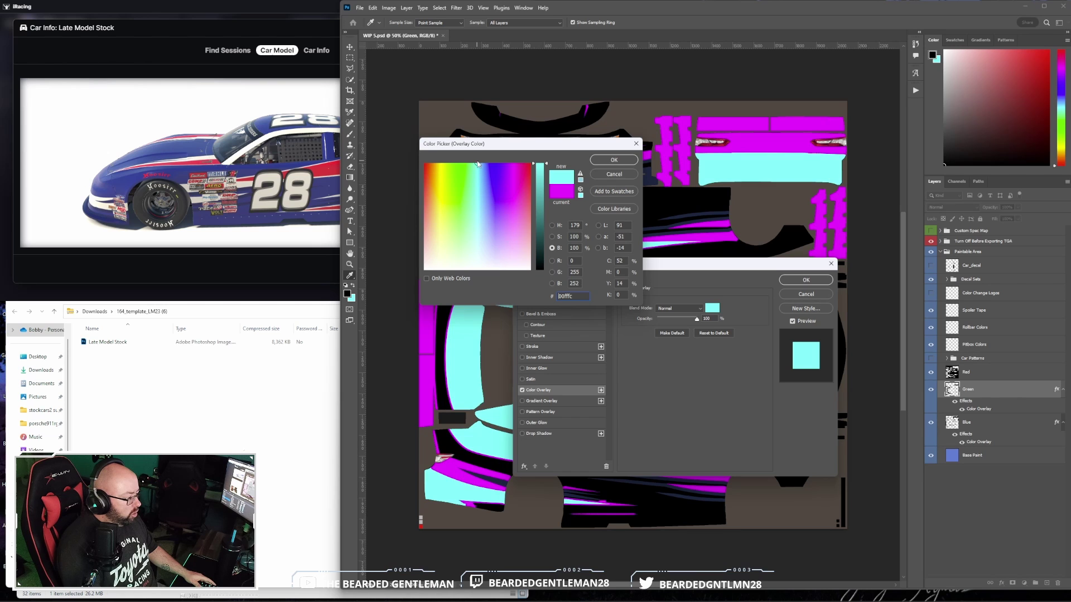
left_click(612, 164)
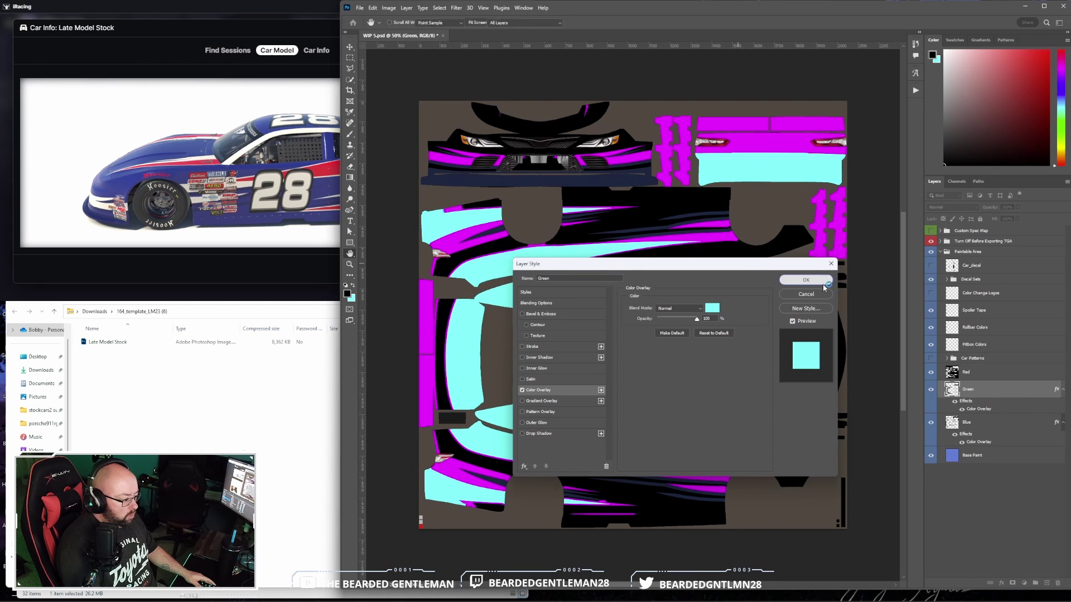
left_click(821, 278)
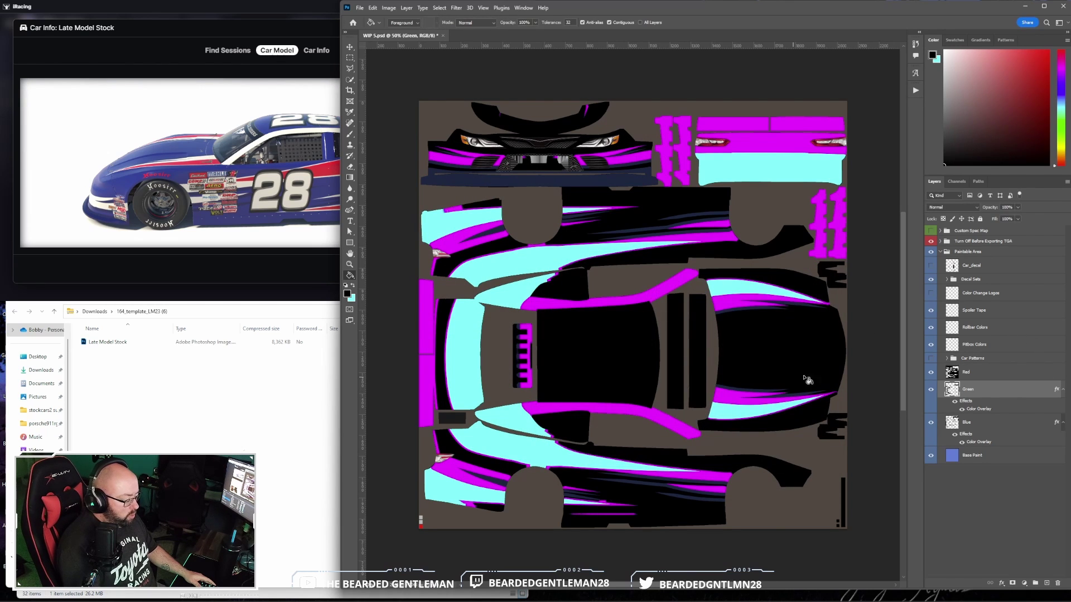
Give the Red layer a pure black Color Overlay
left_click(1008, 377)
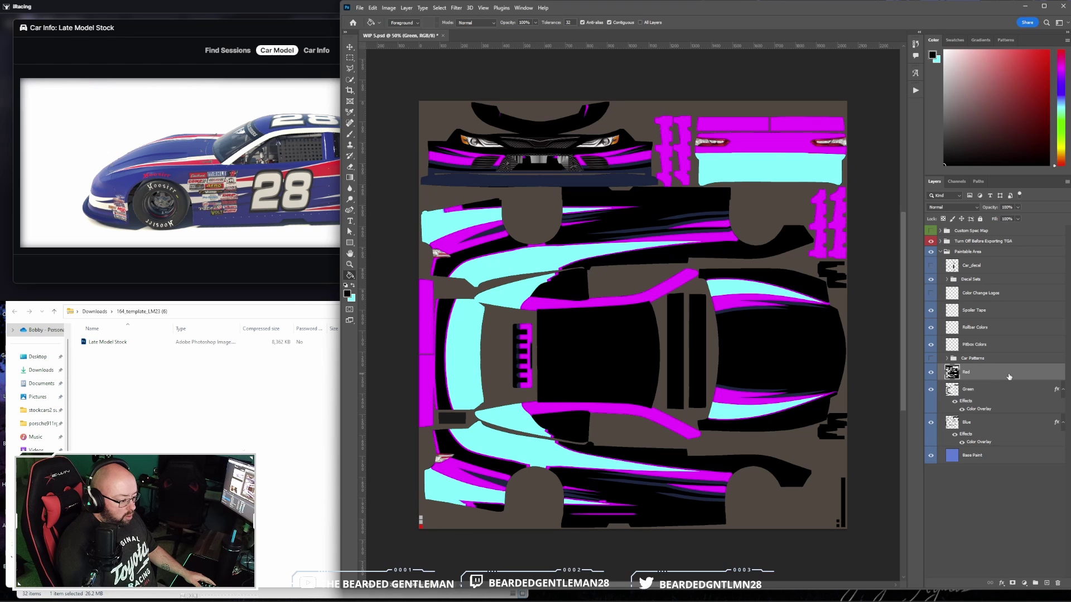
double_click(989, 374)
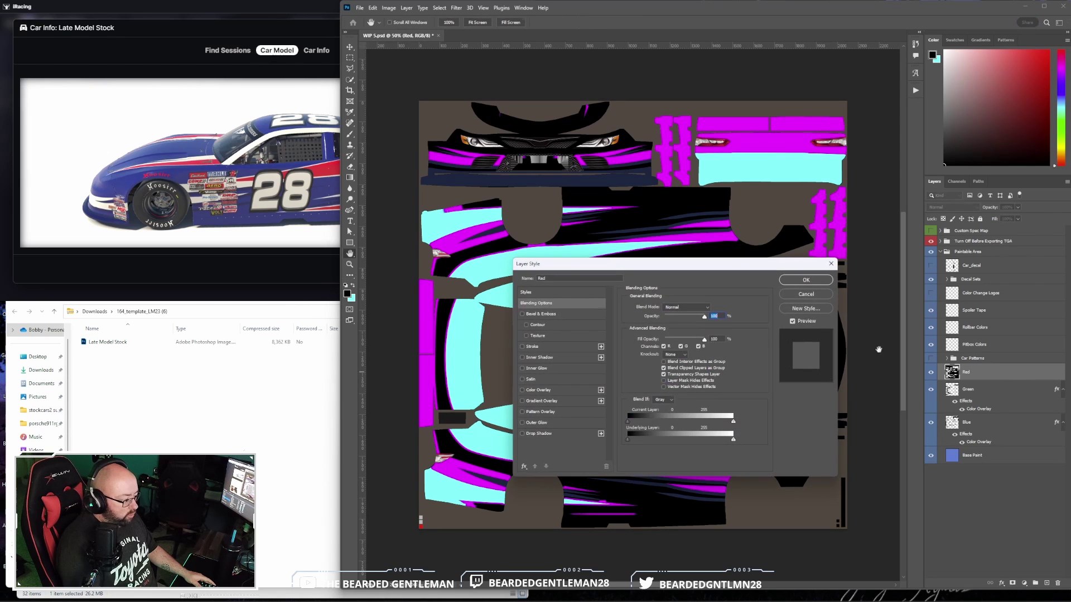
left_click(567, 390)
left_click(713, 308)
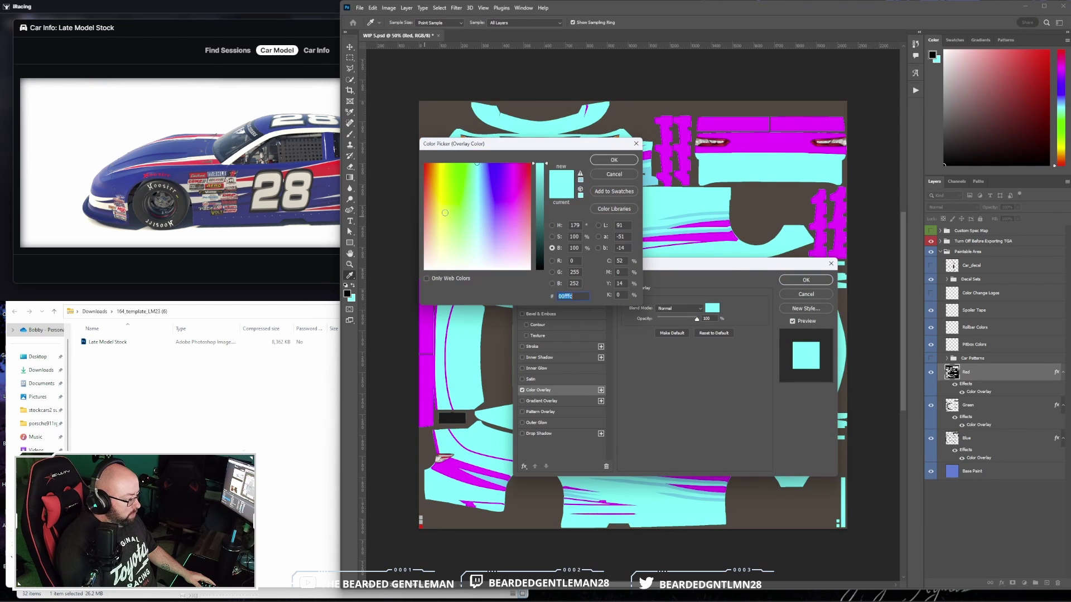
mouse_move(475, 191)
left_mouse_down()
mouse_move(442, 182)
mouse_move(509, 185)
mouse_move(494, 193)
mouse_move(487, 269)
left_mouse_up()
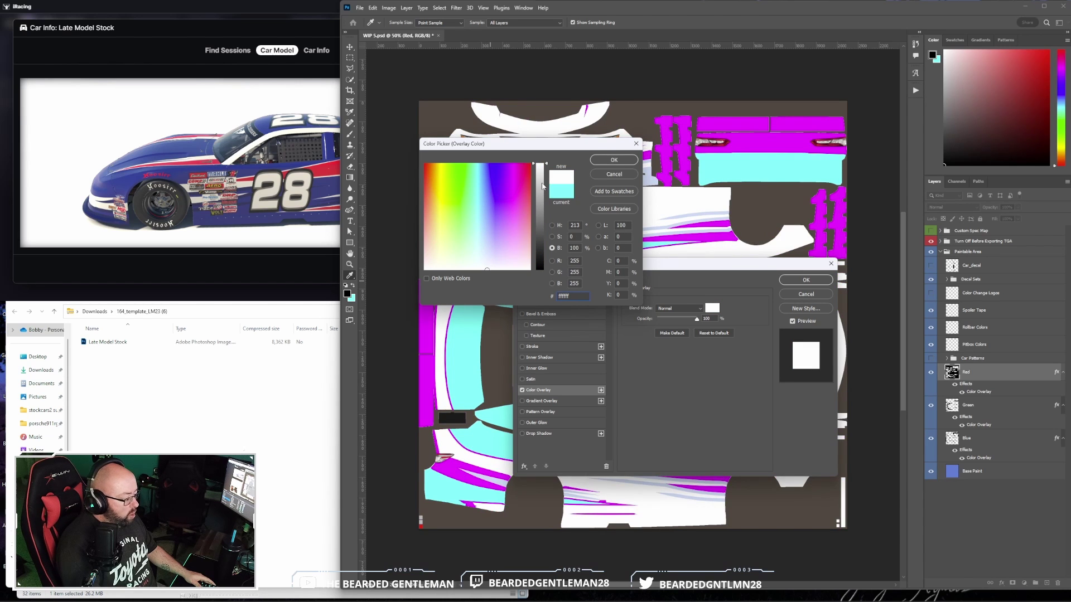
left_click_drag(542, 186, 544, 279)
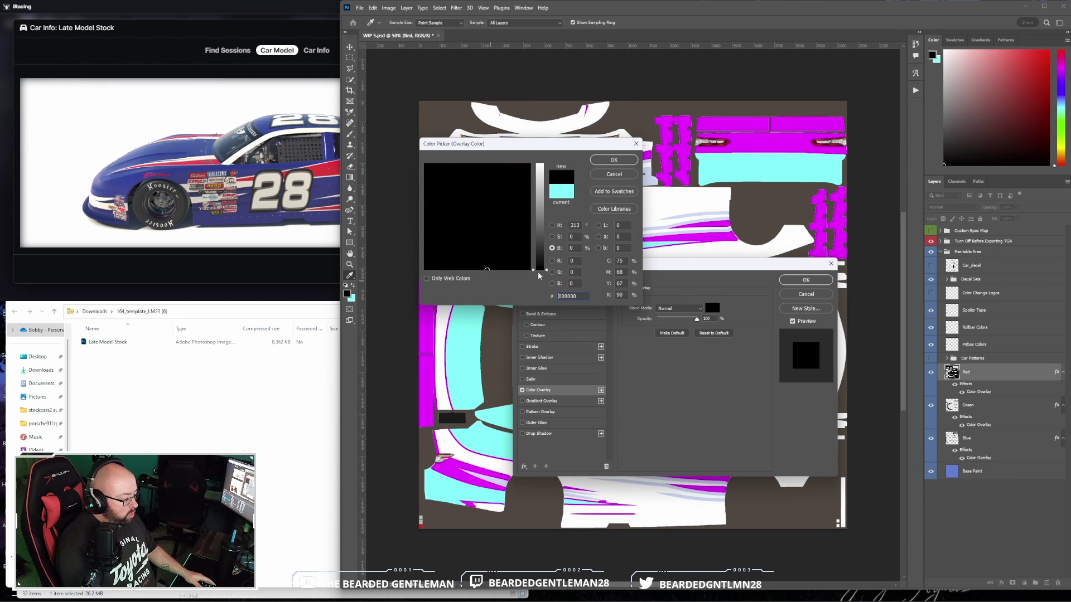
left_click(615, 160)
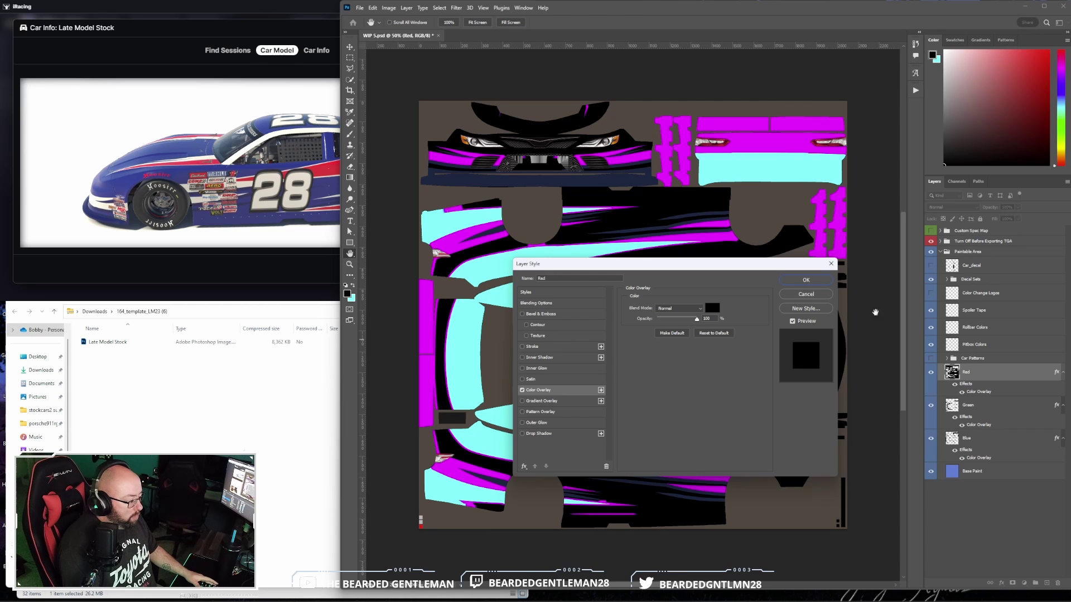
left_click(802, 283)
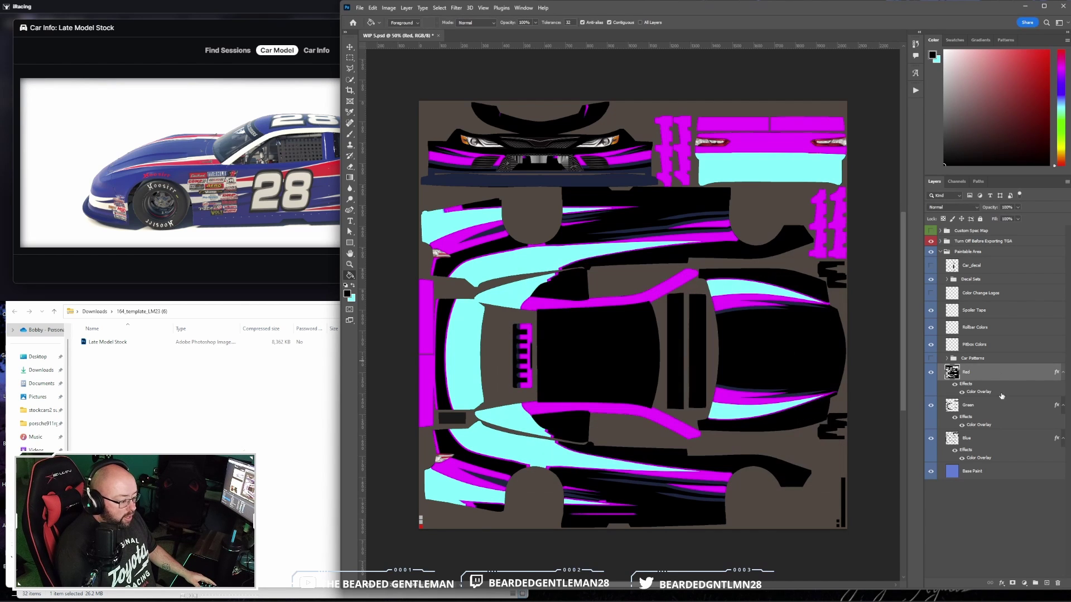
Rename the Blue, Green and Red layers to Pink, Teal and Black
double_click(970, 439)
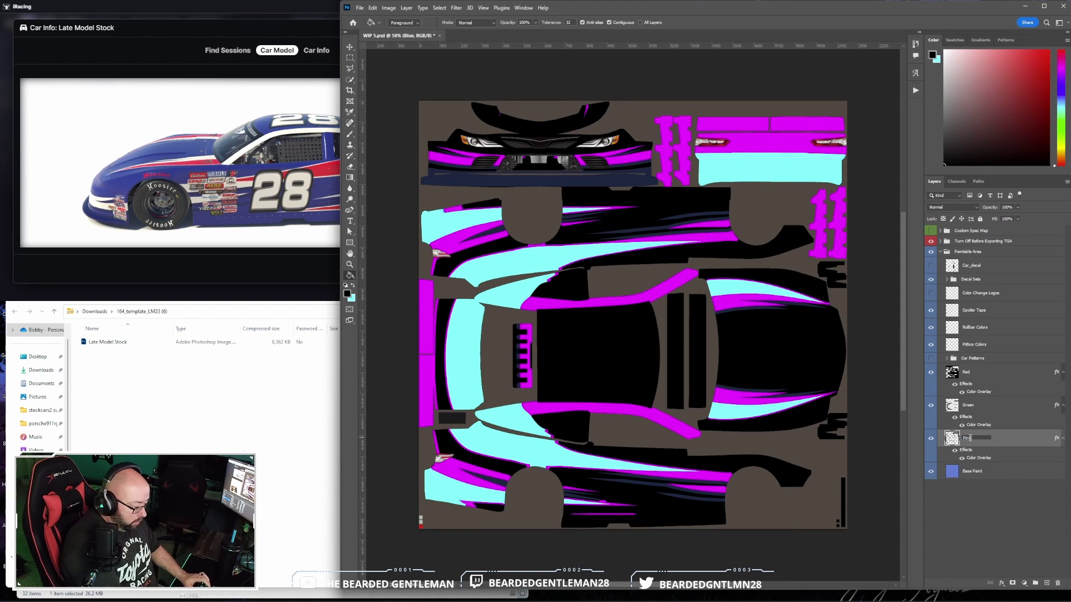
type("Pink")
key("Return")
double_click(969, 405)
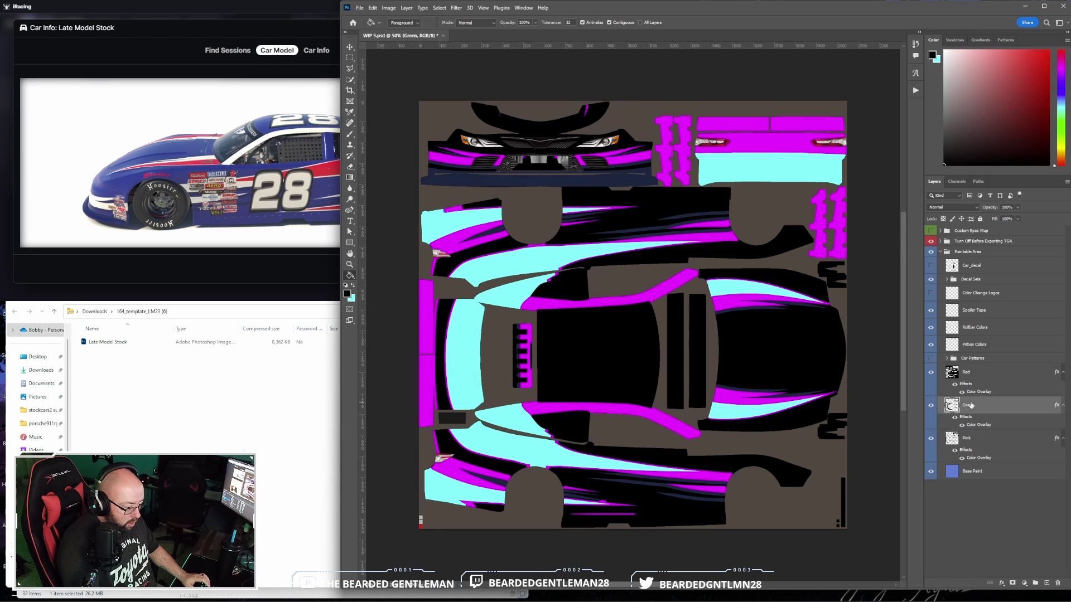
type("Teal")
key("Return")
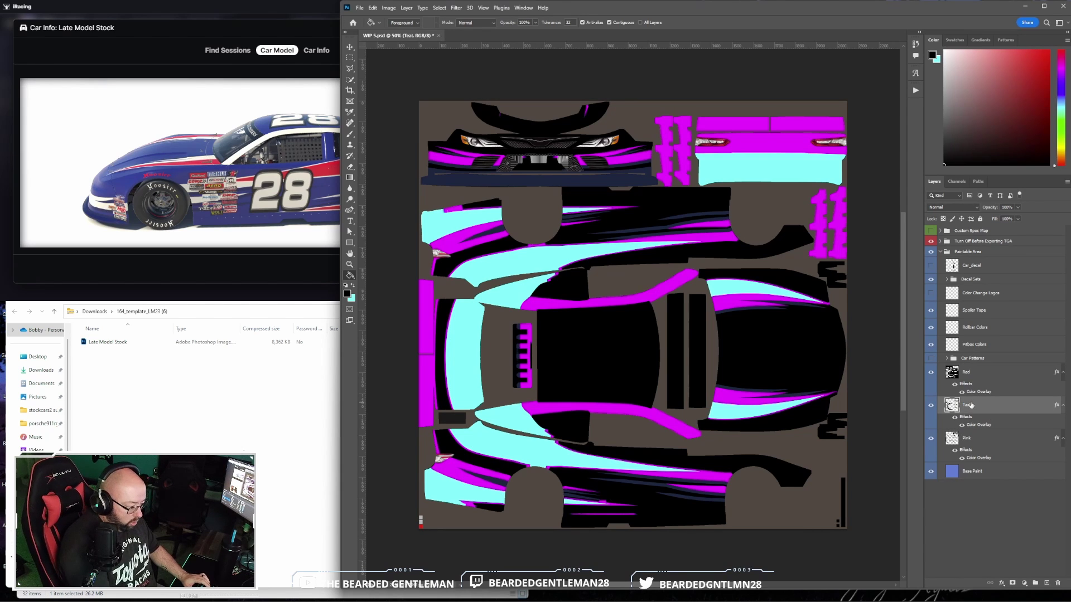
double_click(967, 373)
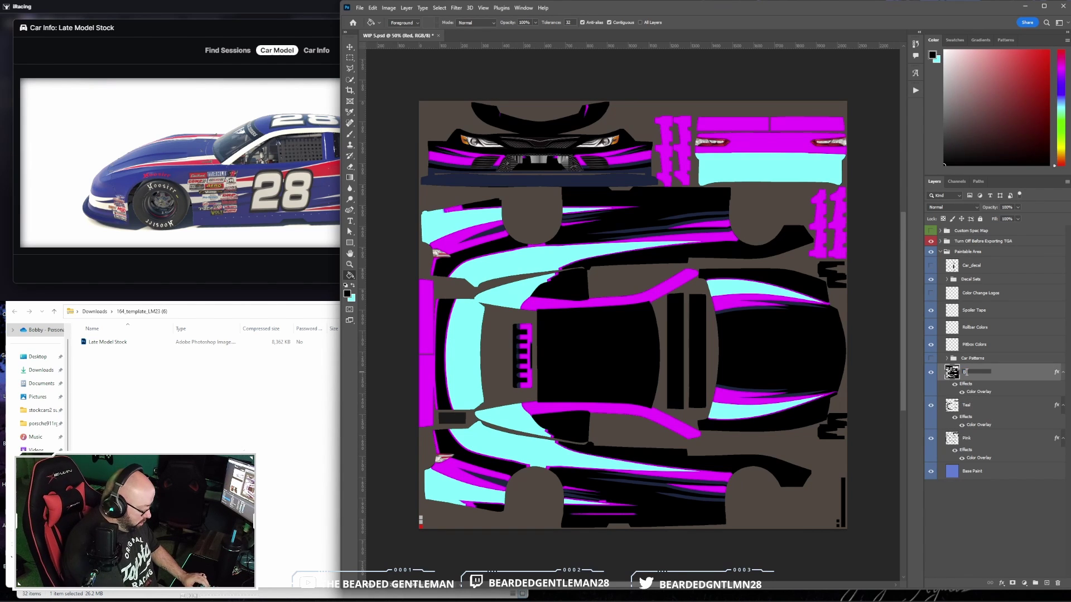
key("Return")
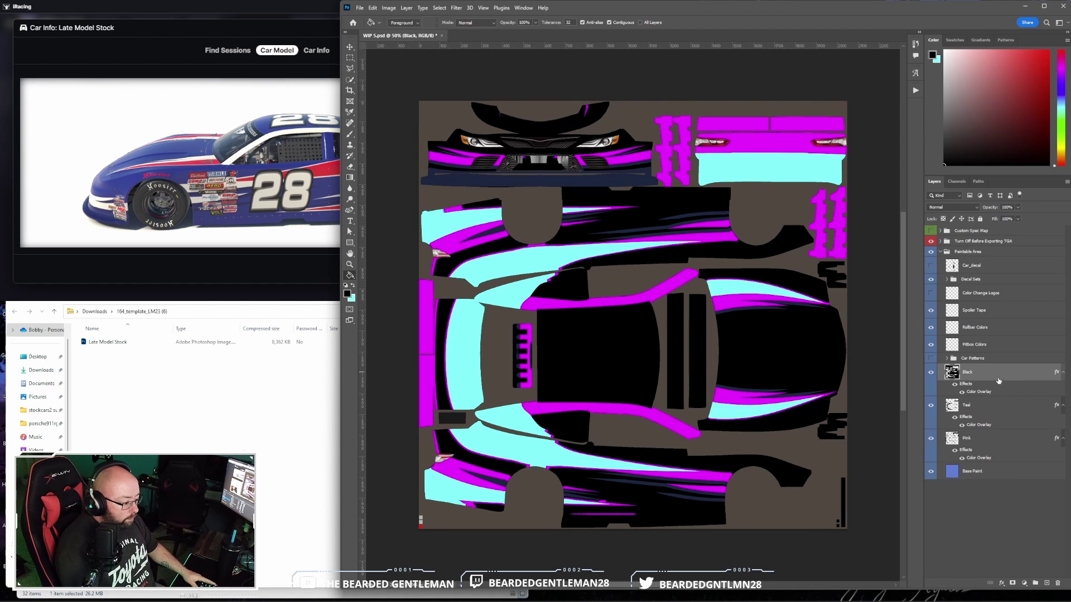
Glance at the iRacing preview, then delete the old Main Paint action from Actions
left_click(257, 183)
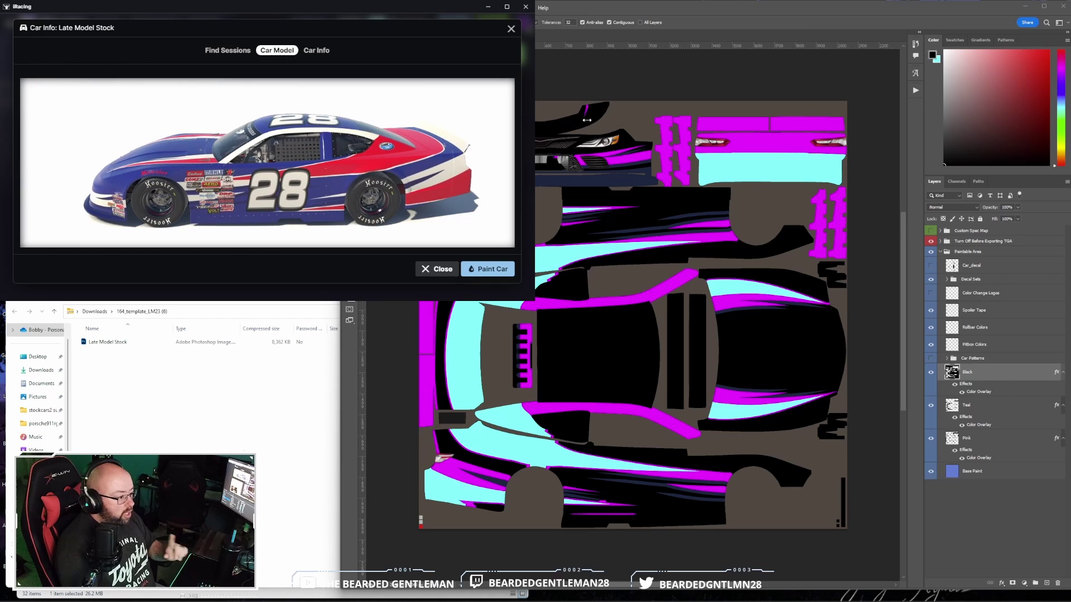
left_click(900, 89)
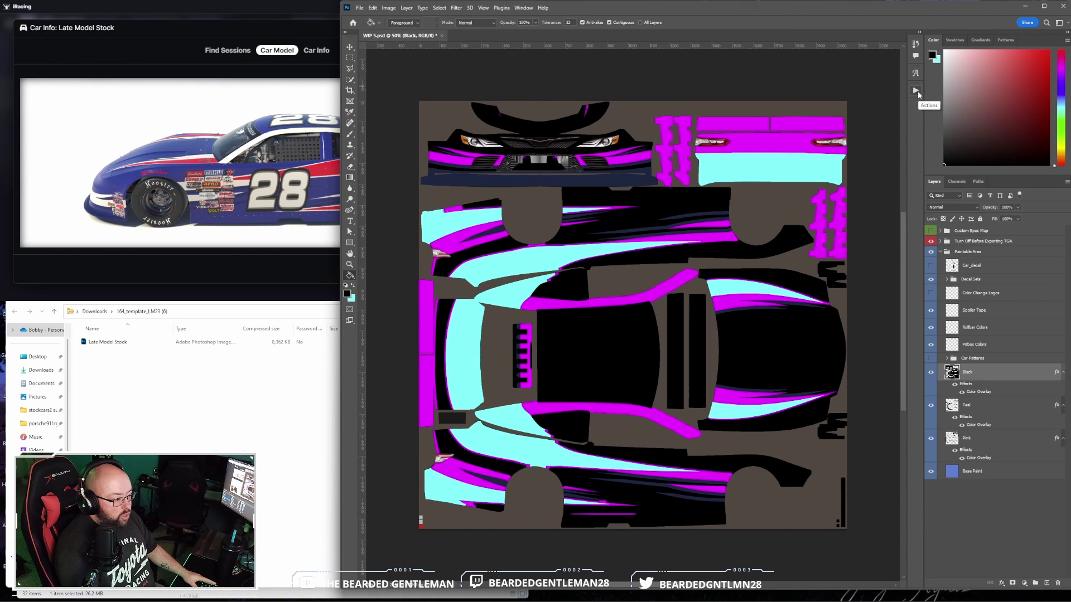
left_click(916, 91)
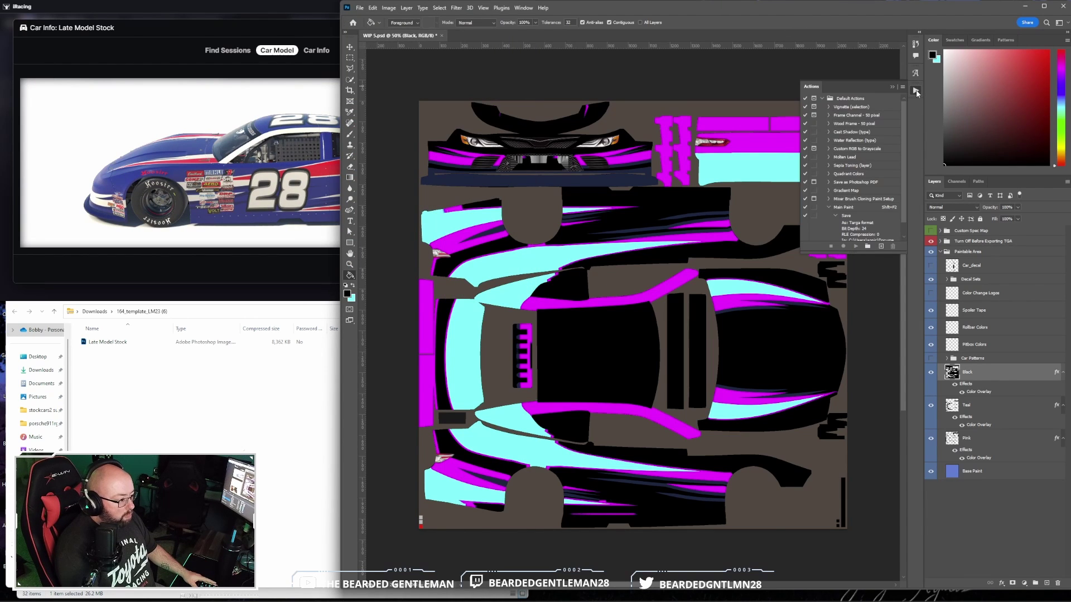
left_click(830, 208)
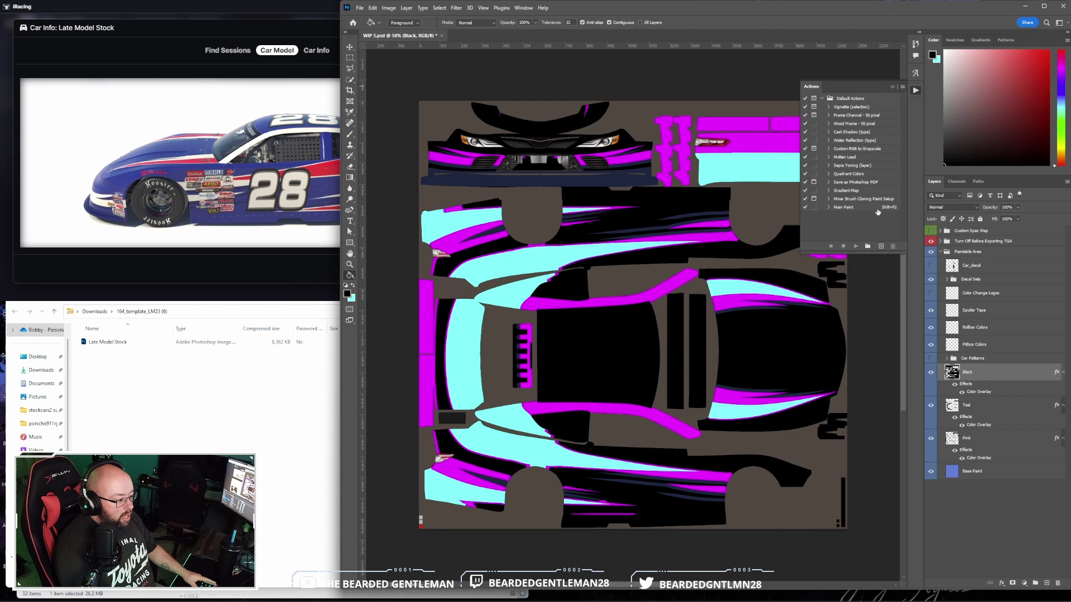
left_click(868, 208)
left_click(892, 246)
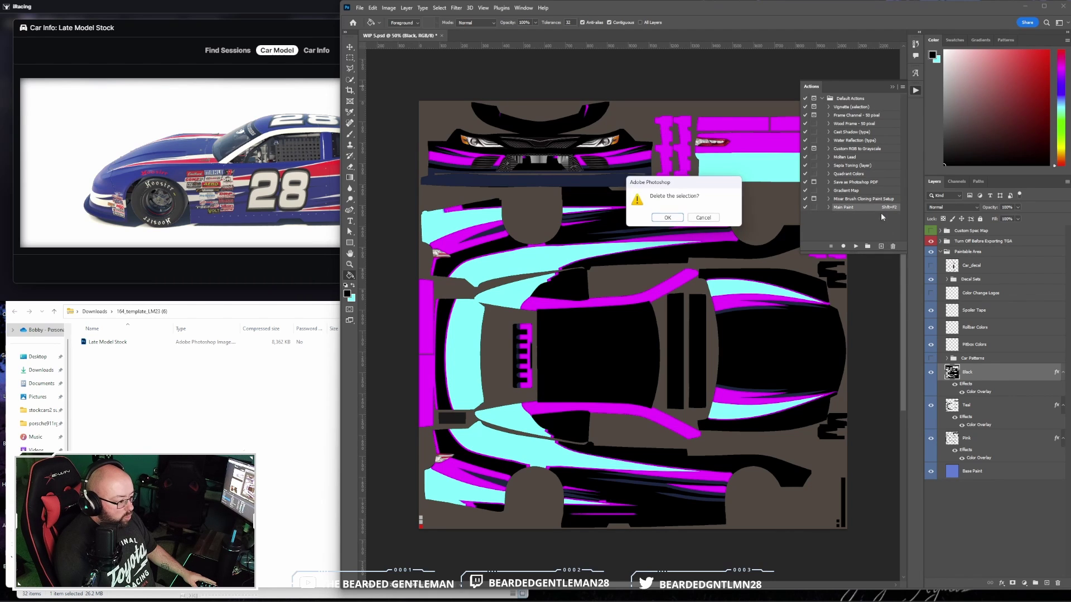
left_click(675, 217)
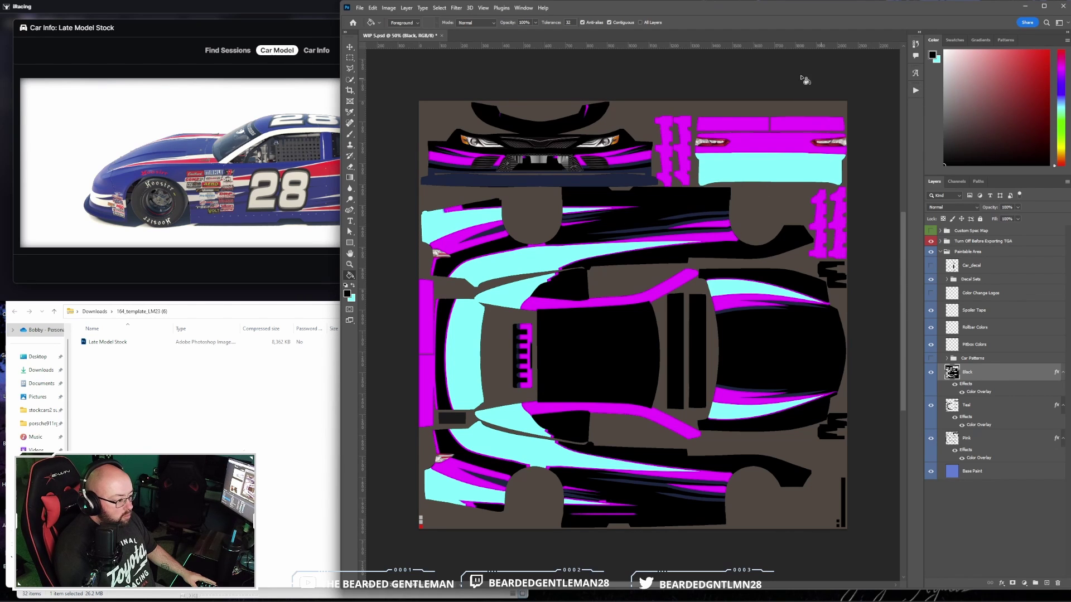
left_click(915, 90)
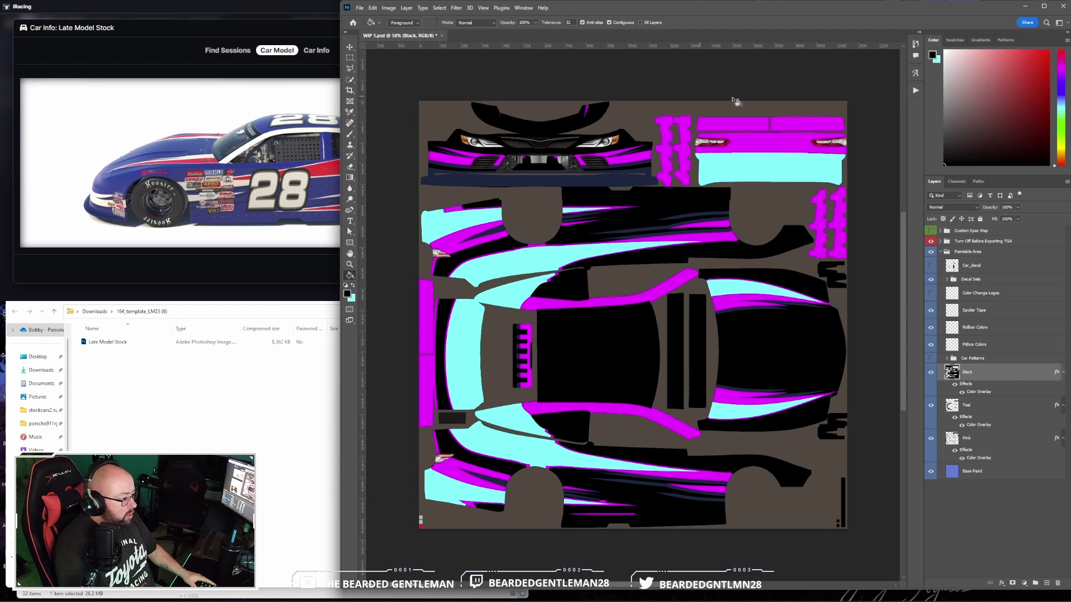
Create a new 'Main Paint' action with a Shift+F2 shortcut and start recording
left_click(918, 91)
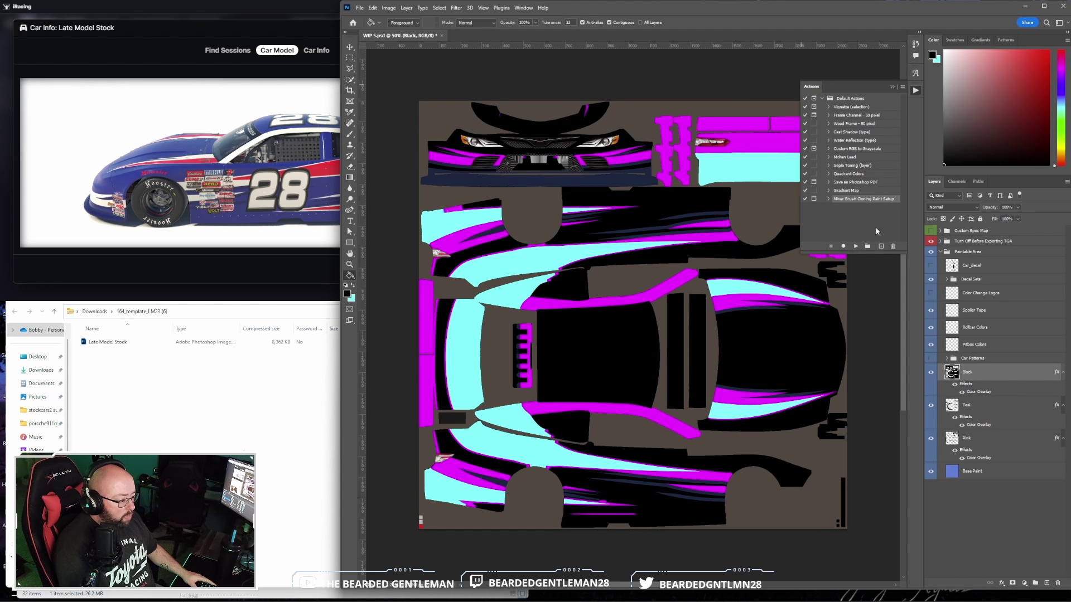
left_click(881, 246)
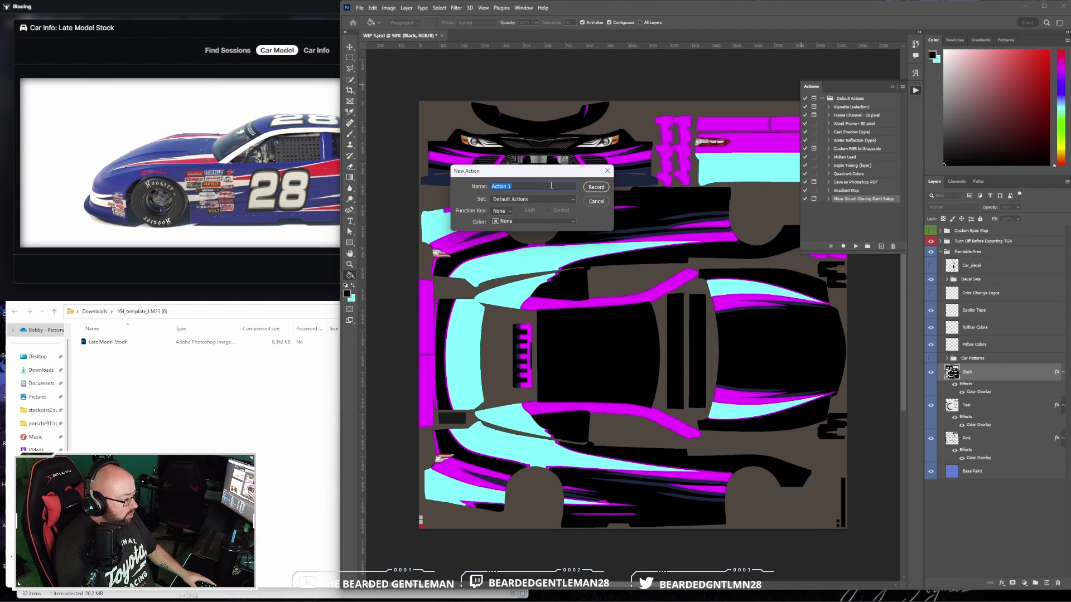
type("Main ")
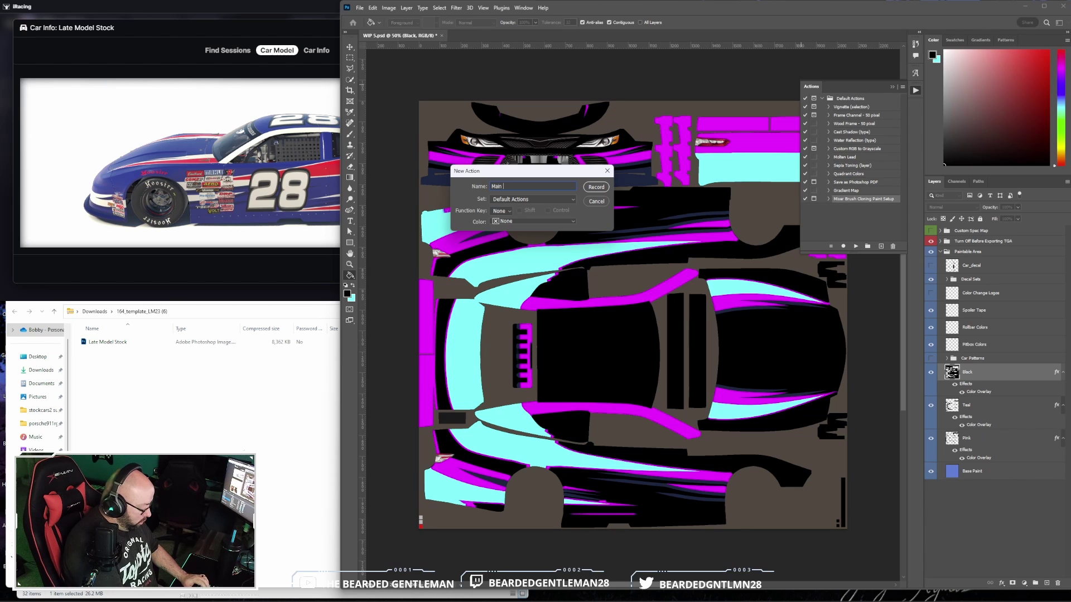
type("Paint")
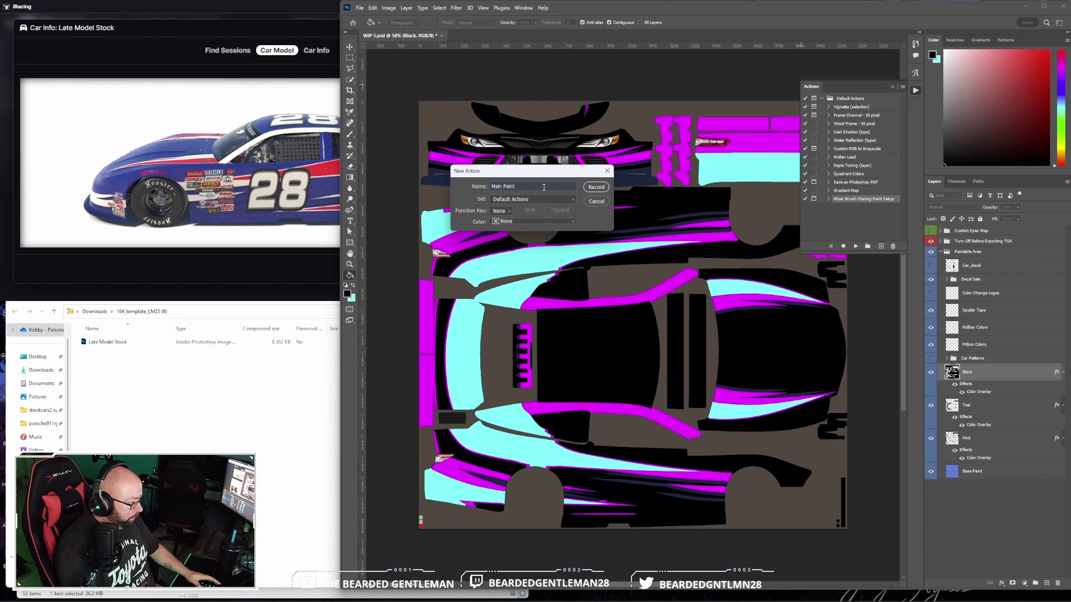
left_click(512, 214)
left_click(505, 229)
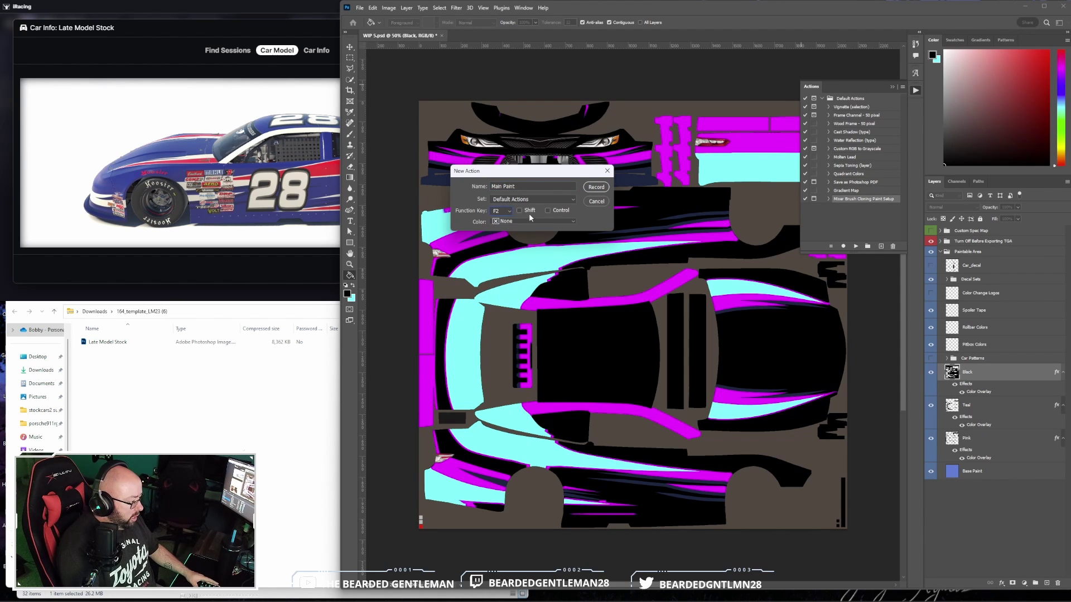
left_click(595, 187)
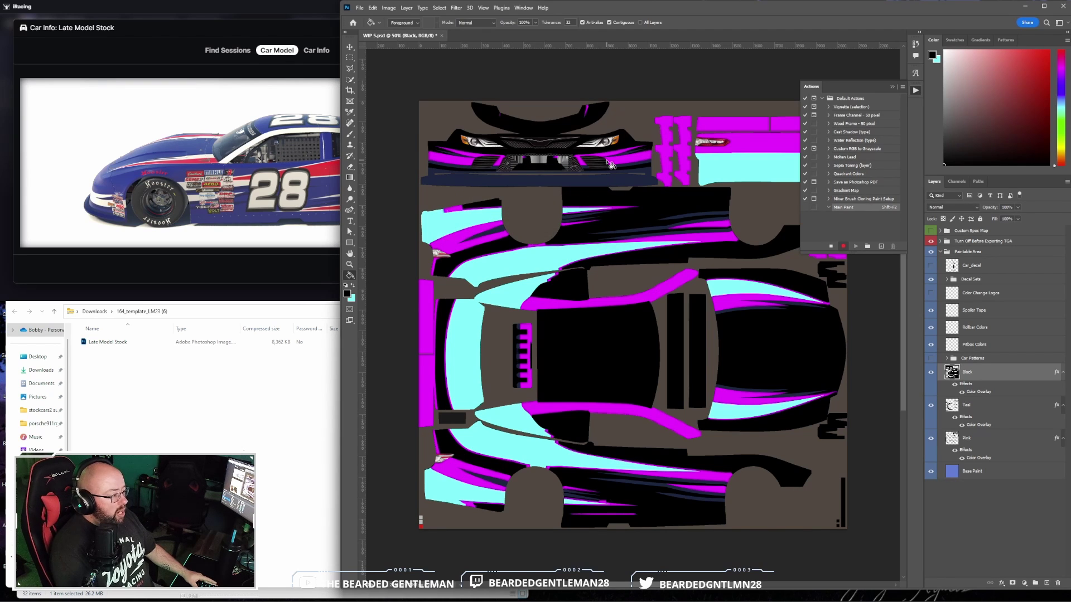
Start File > Save a Copy with Targa as the file format
left_click(359, 8)
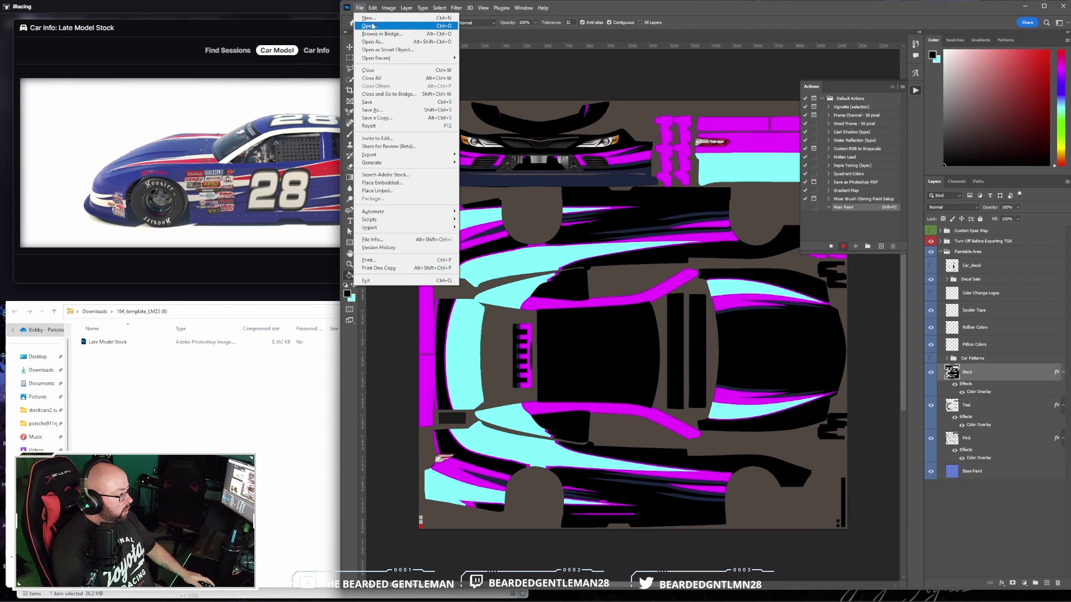
left_click(391, 119)
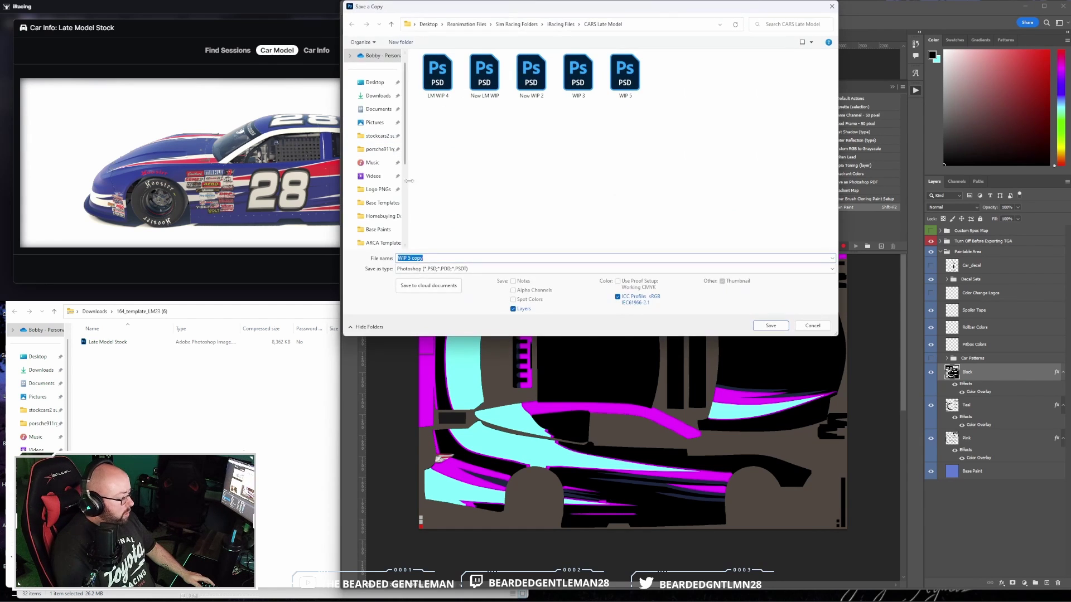
left_click(454, 270)
left_click(430, 402)
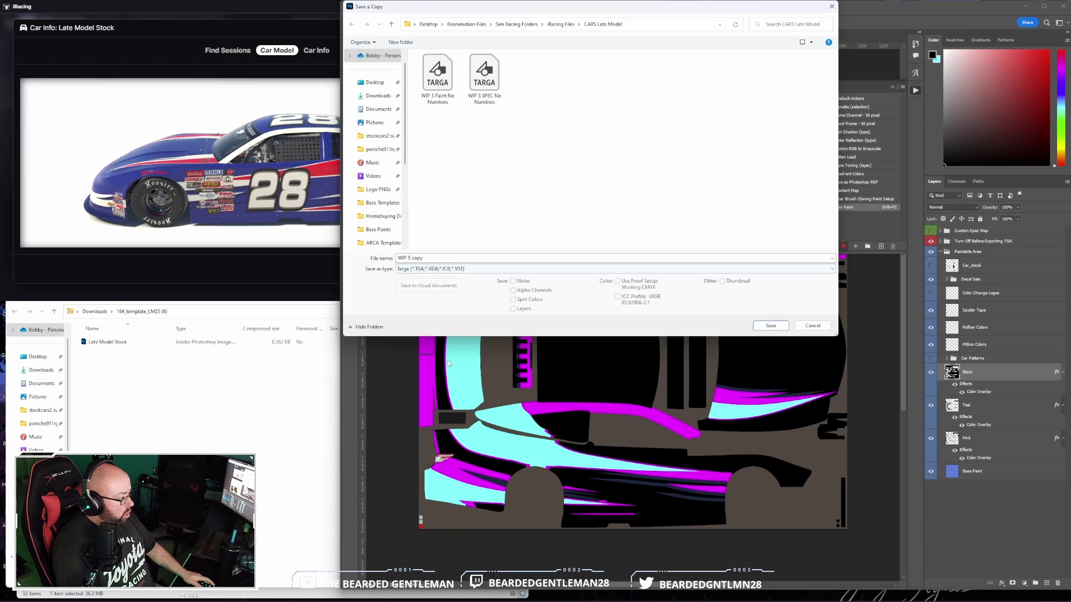
Save it in Documents\iRacing\paint\latemodel2023 as car_ followed by the member number
left_click(378, 109)
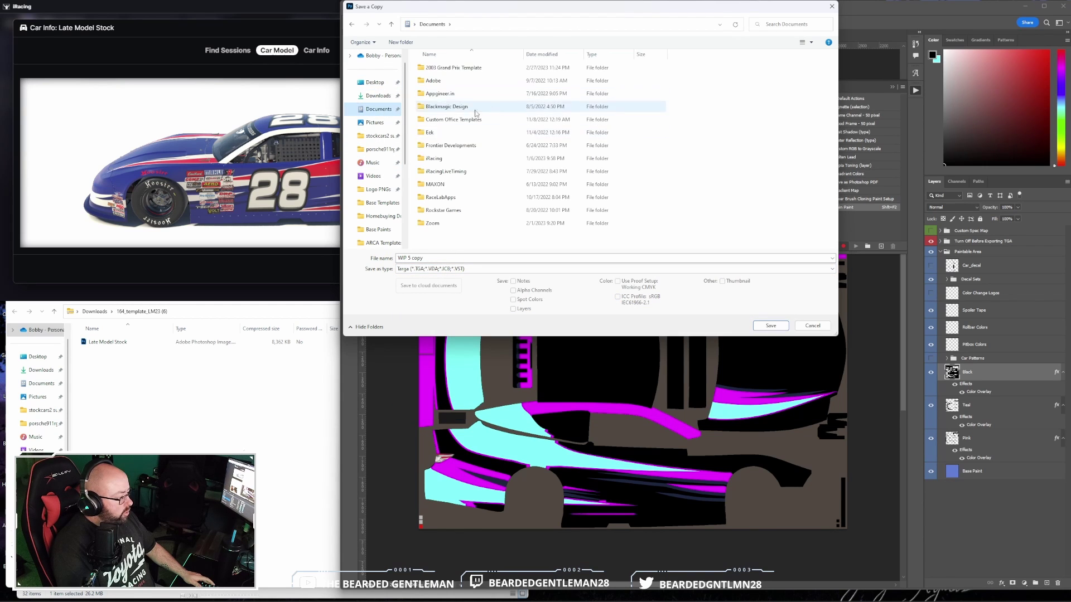
left_click(483, 161)
double_click(483, 160)
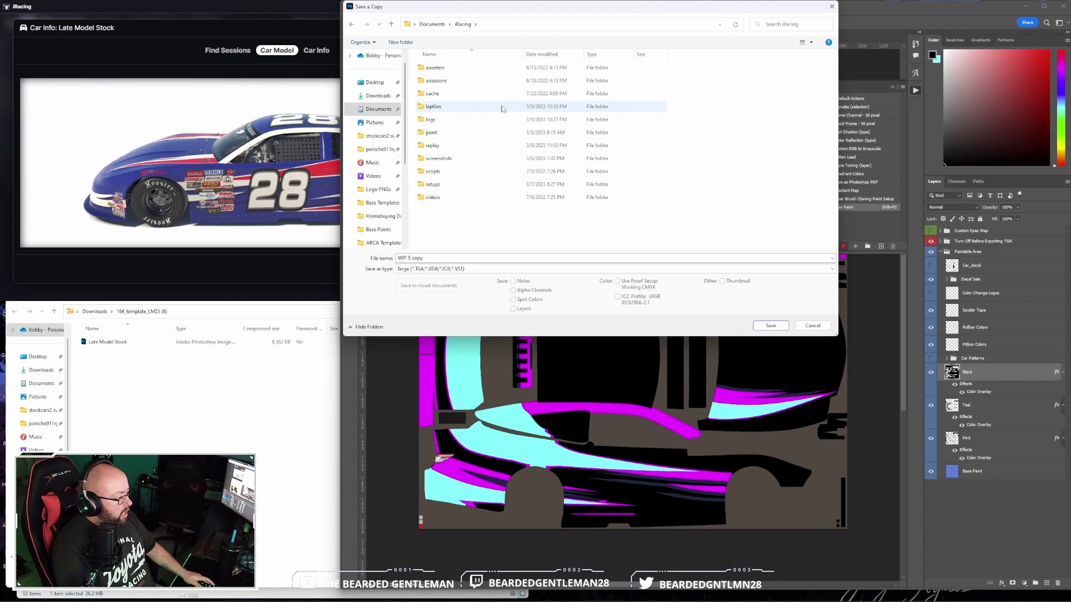
double_click(479, 132)
scroll(505, 164, "down", 8)
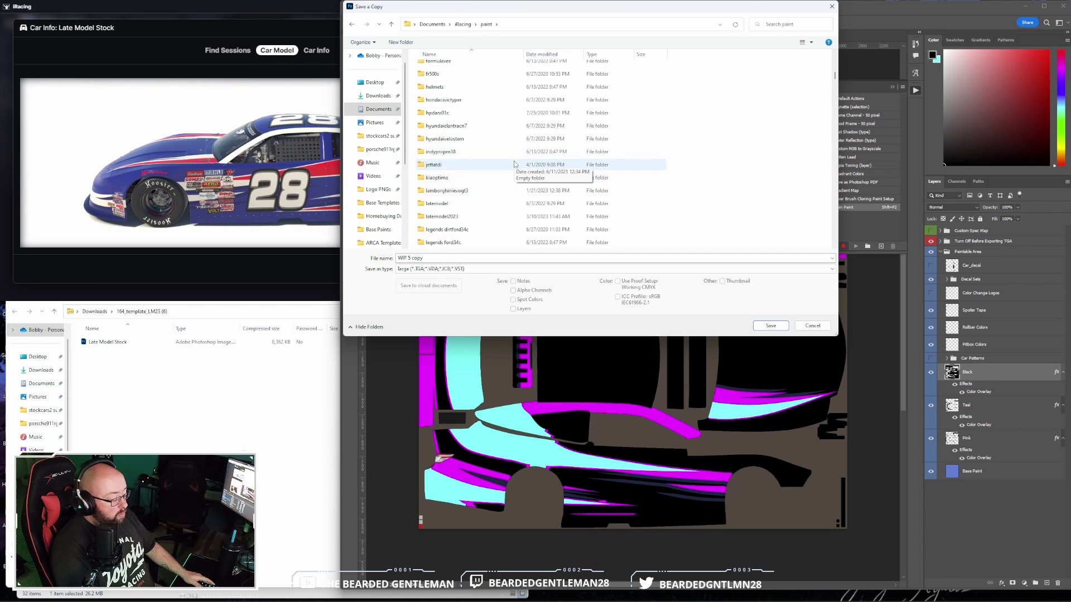
double_click(488, 216)
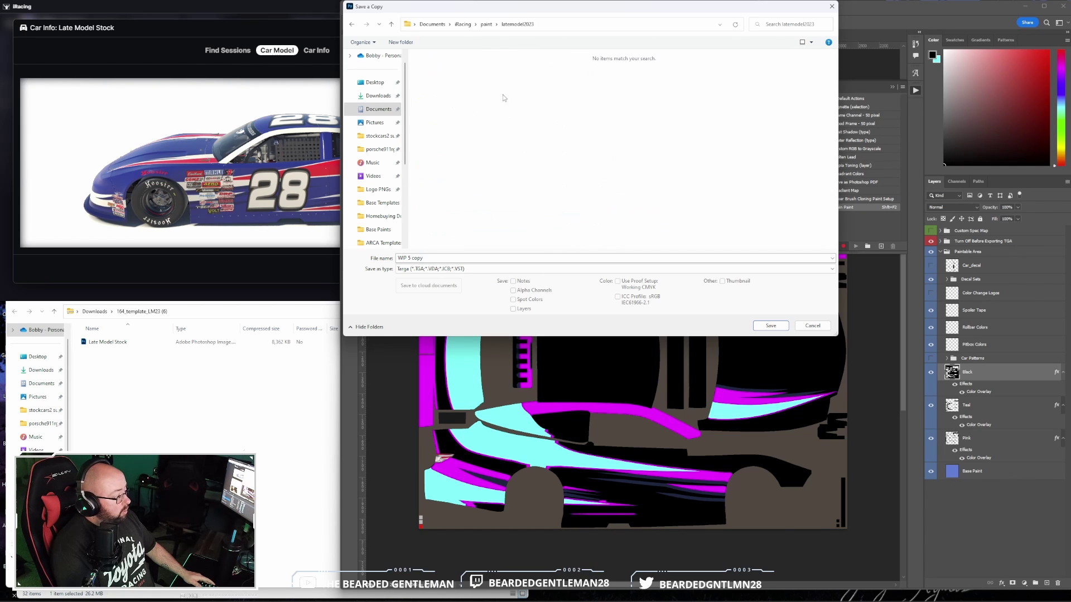
triple_click(445, 258)
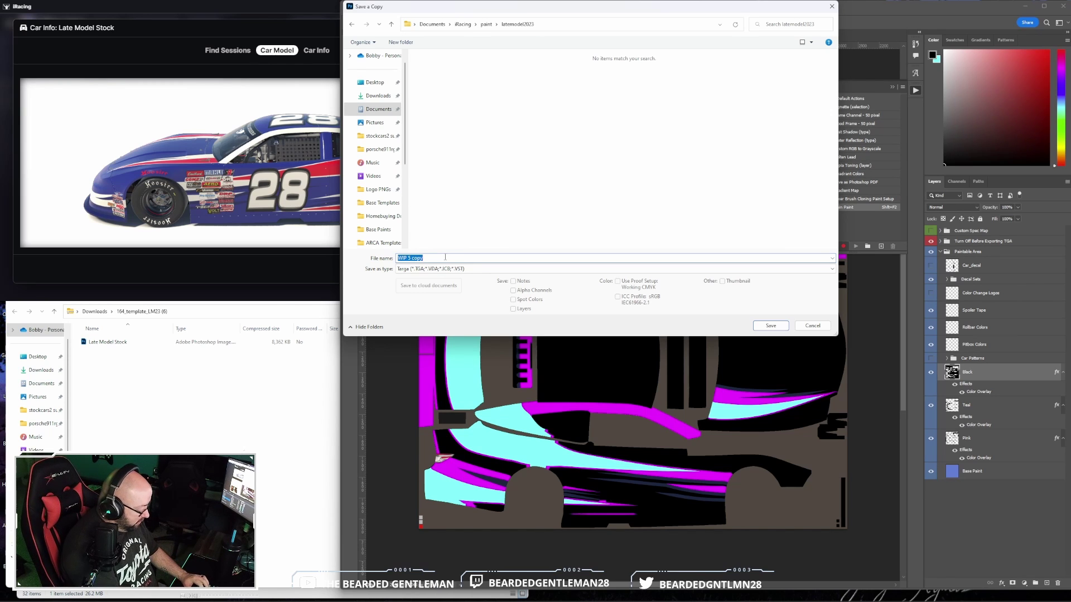
type("car_451519")
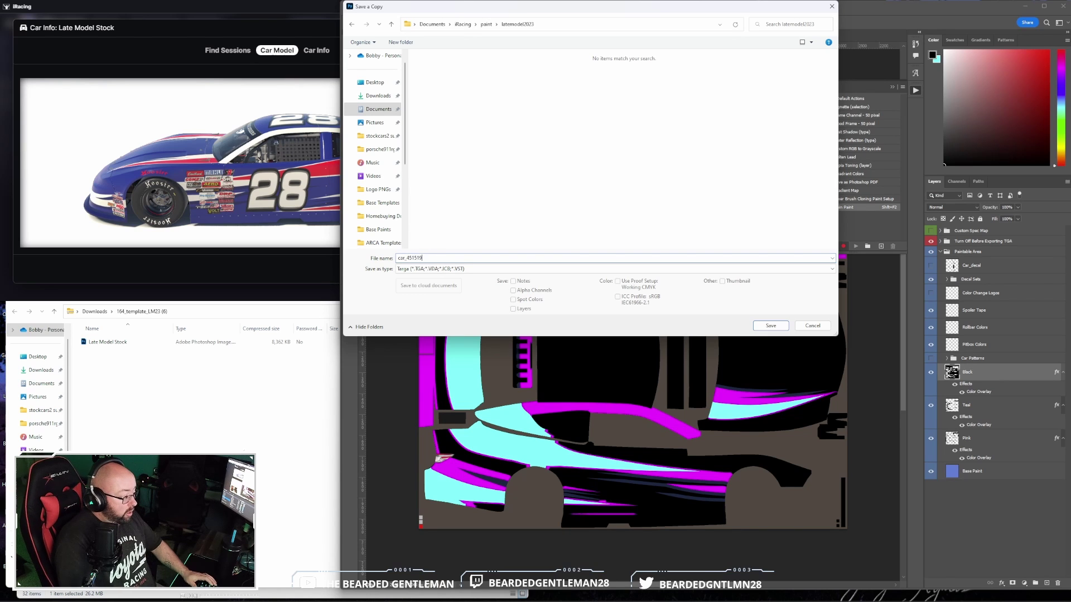
key("Return")
key("Return")
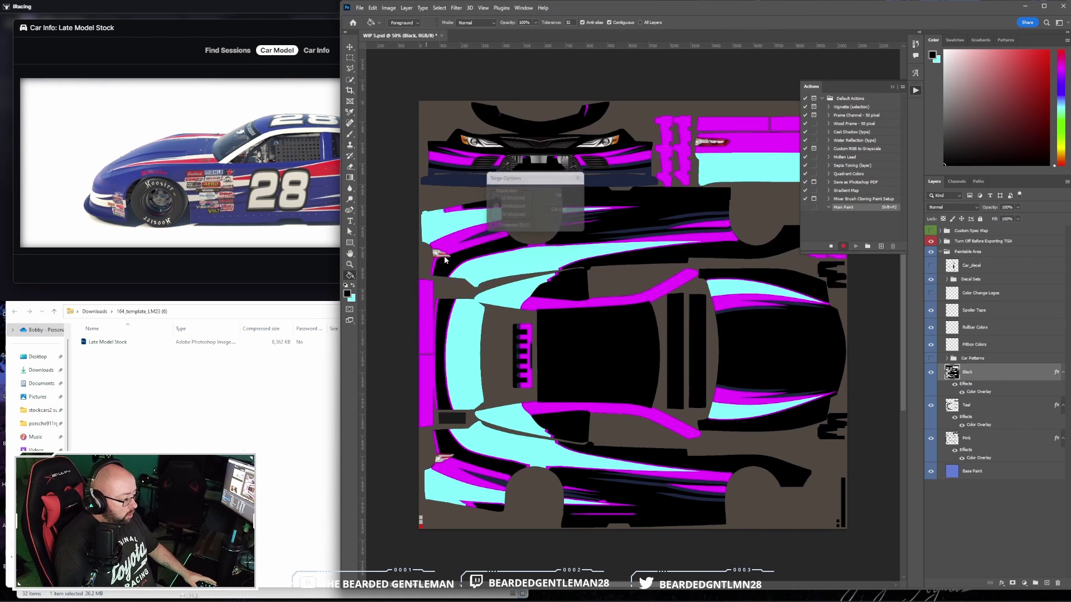
Stop recording the Main Paint action and rotate the iRacing car preview to inspect the black, pink and teal livery
left_click(831, 247)
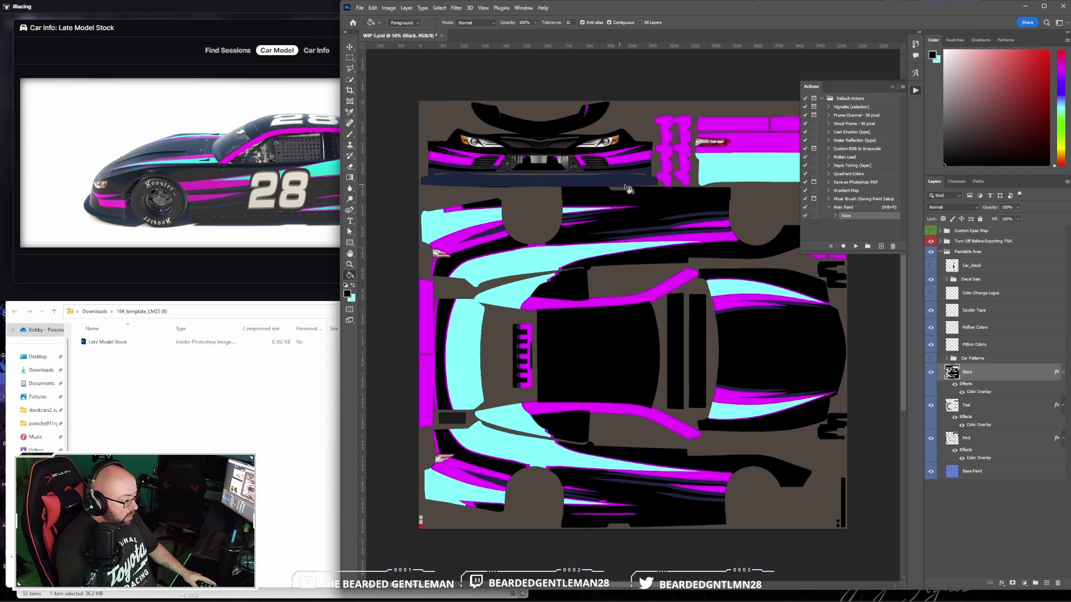
left_click(275, 179)
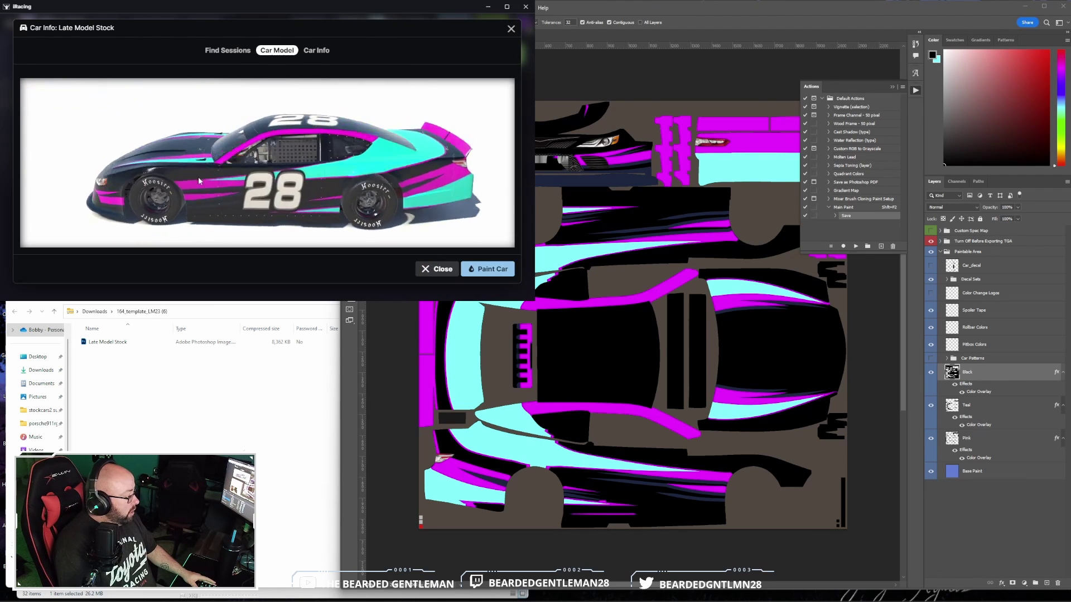
mouse_move(199, 180)
left_mouse_down()
mouse_move(234, 184)
mouse_move(207, 205)
mouse_move(209, 187)
left_mouse_up()
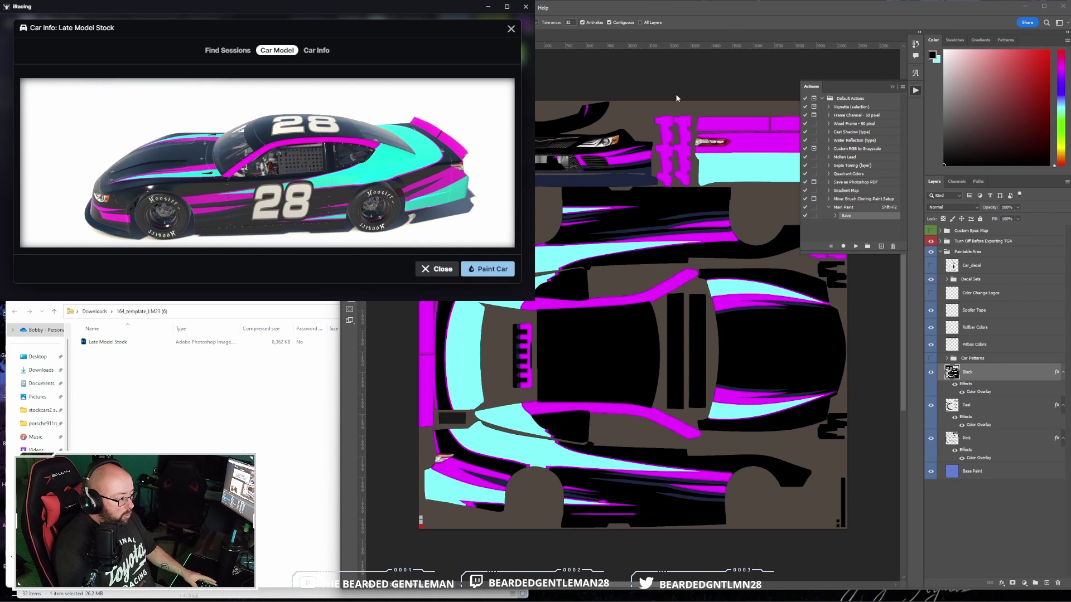
left_click(919, 89)
left_click(916, 89)
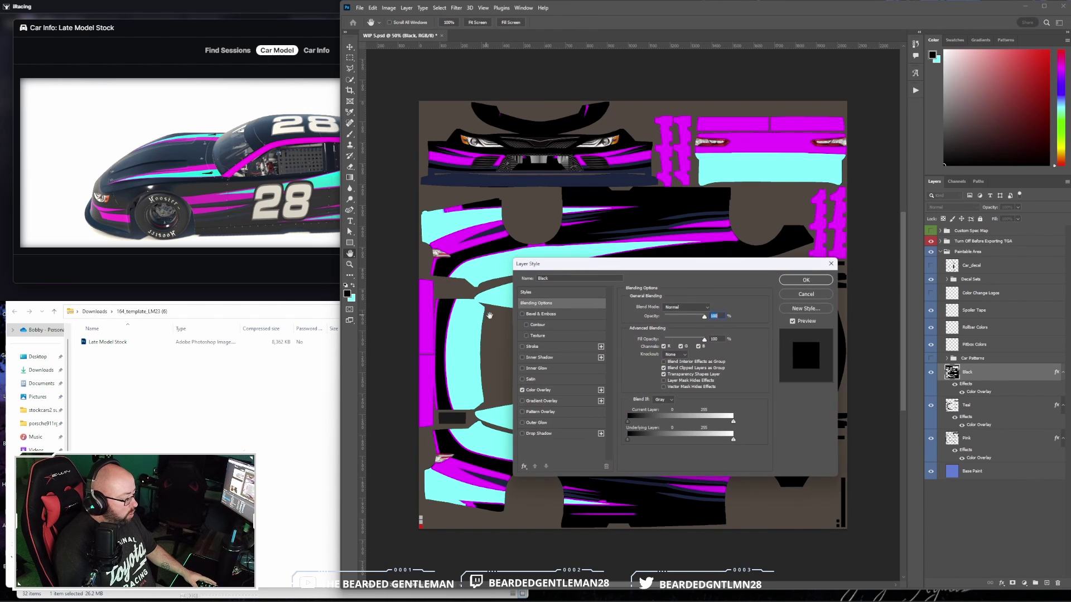
Set the Black layer's Color Overlay to pure white and check the white car with pink and teal stripes in iRacing
left_click(565, 394)
left_click(712, 308)
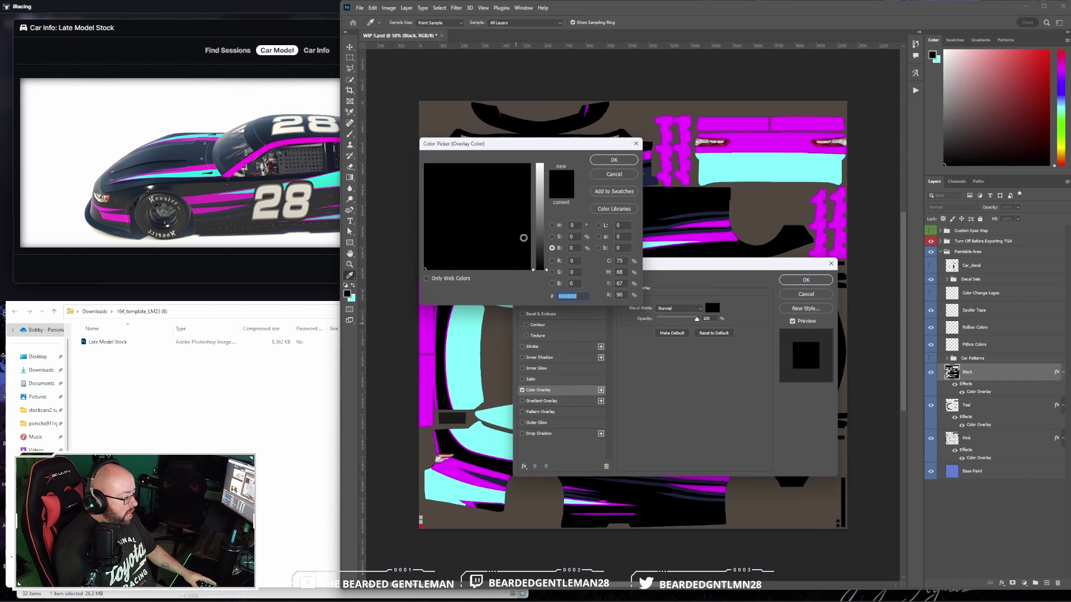
left_click(541, 221)
left_click_drag(541, 221, 578, 162)
left_click(613, 161)
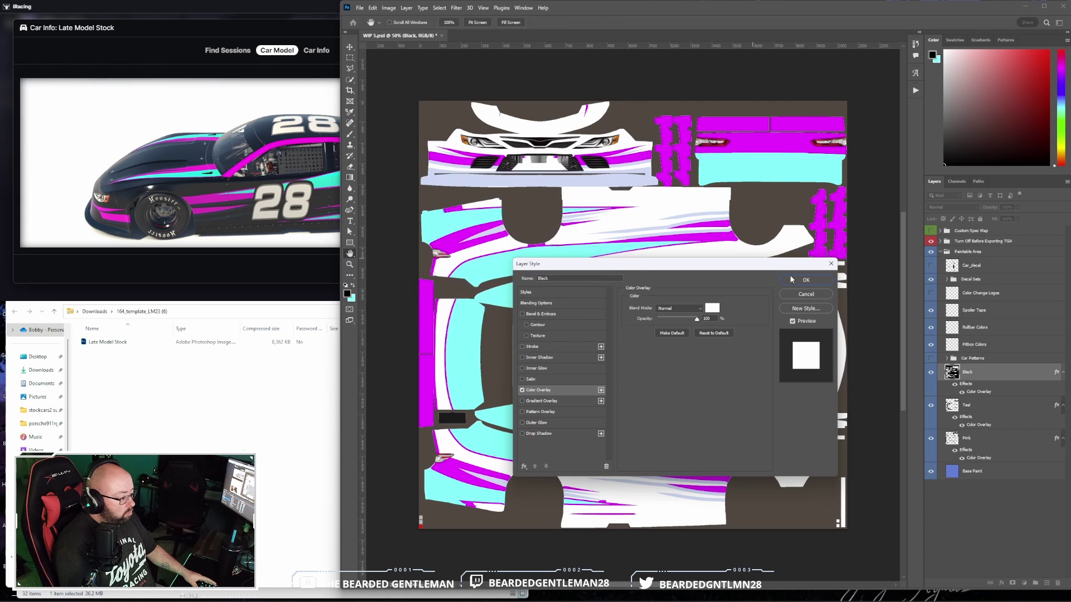
key("Return")
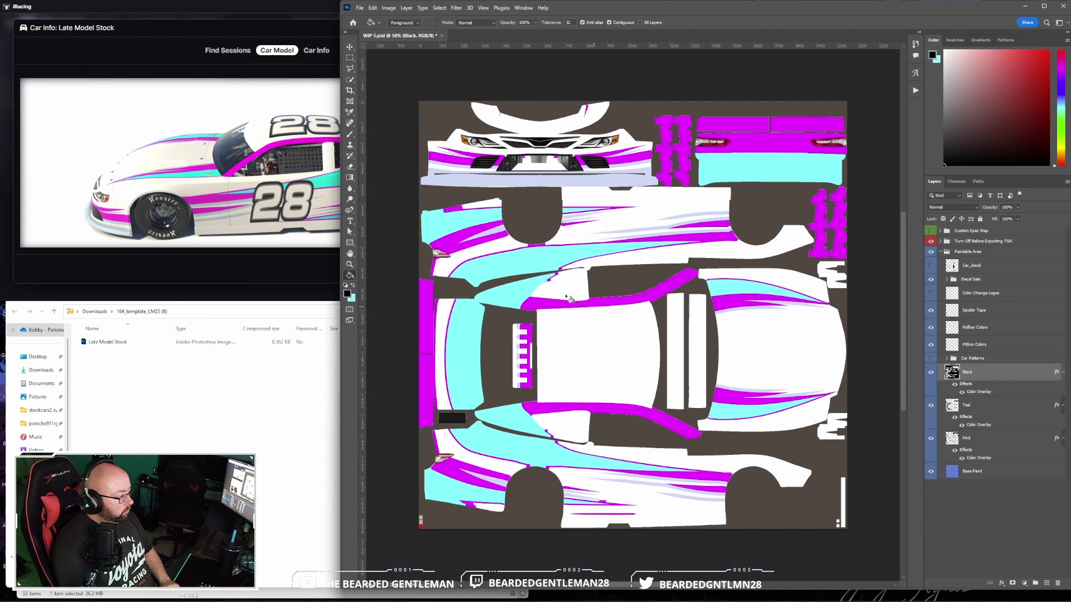
left_click(269, 185)
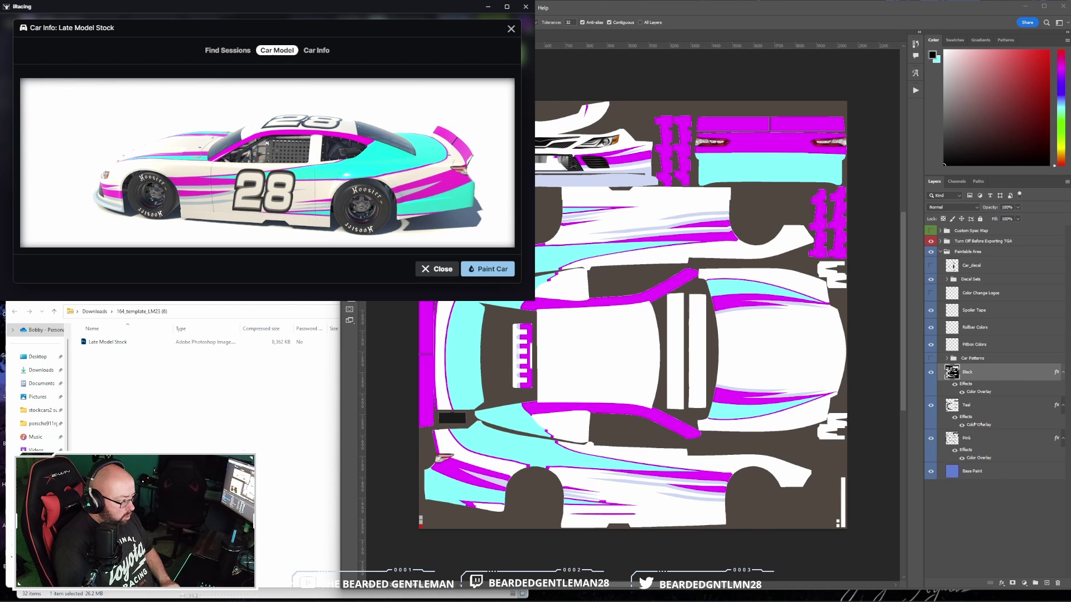
left_click(1002, 410)
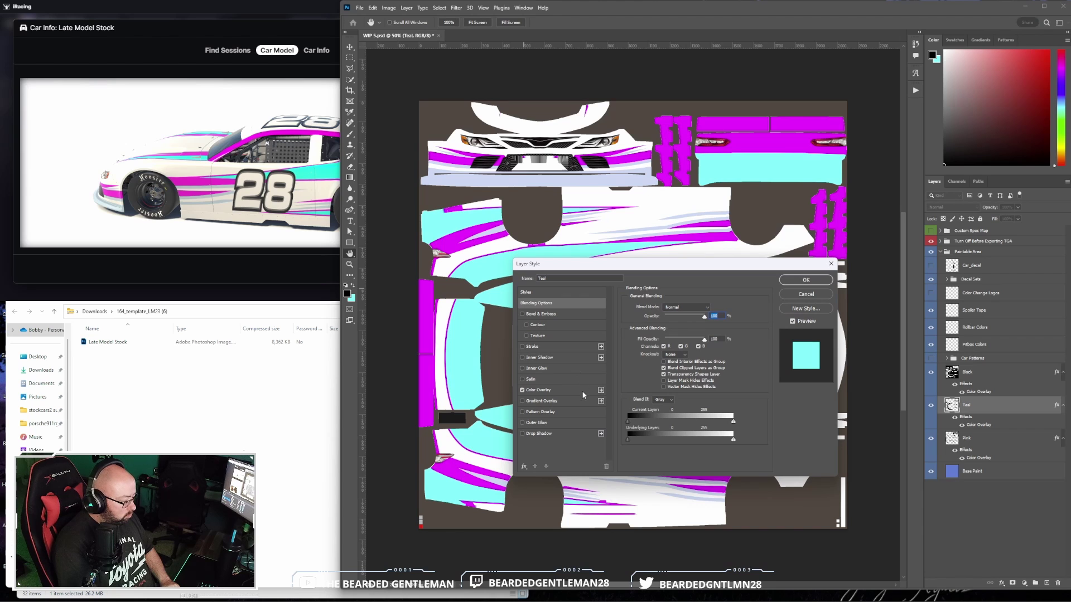
Change the Teal layer's Color Overlay colour from teal to lime green
left_click(538, 390)
left_click(712, 308)
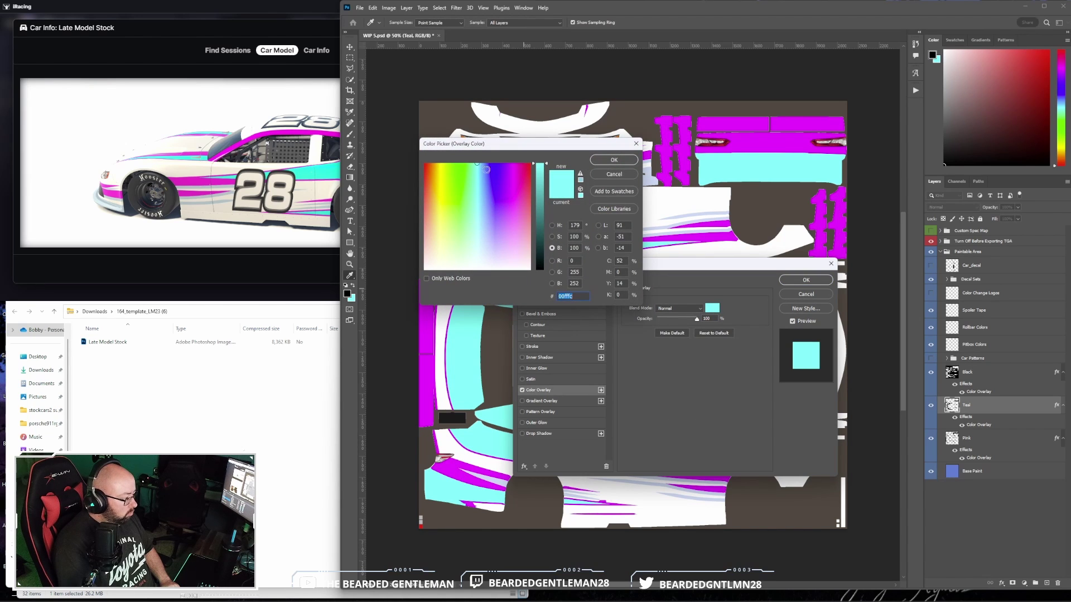
left_click(470, 162)
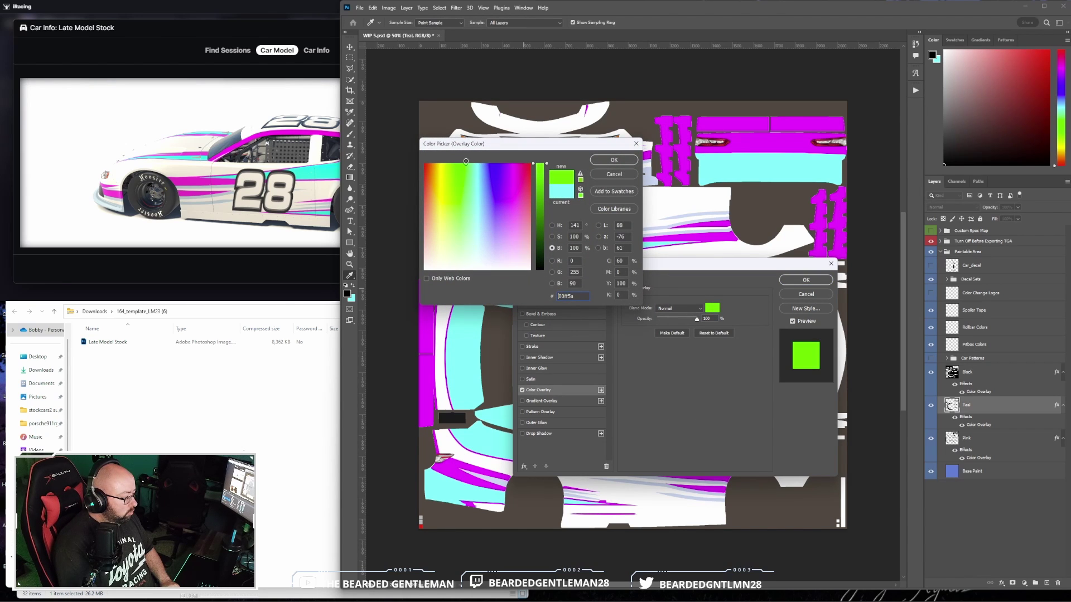
left_click(614, 159)
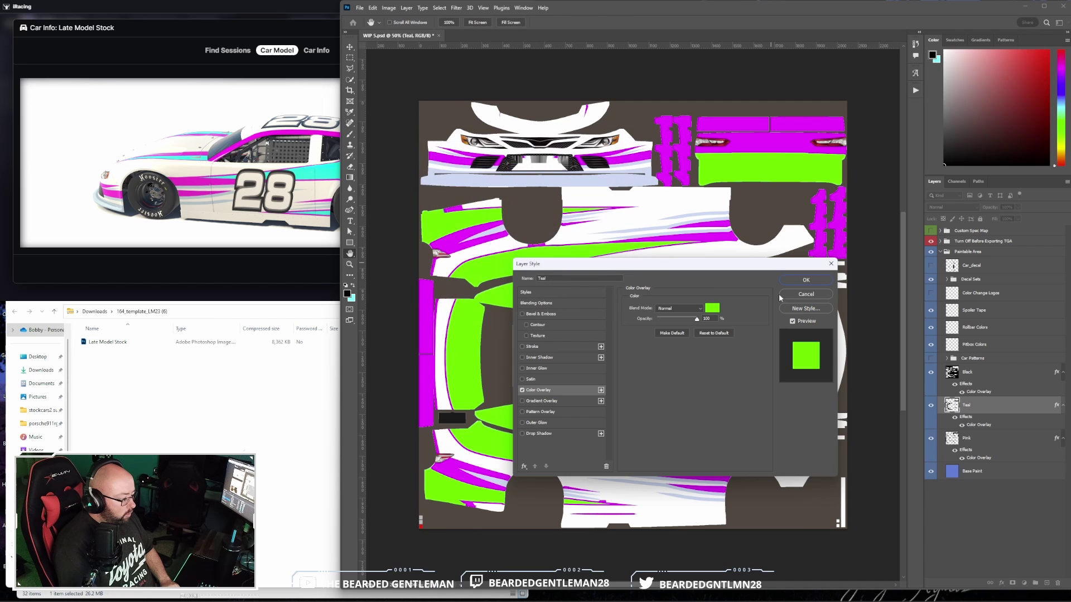
left_click(807, 281)
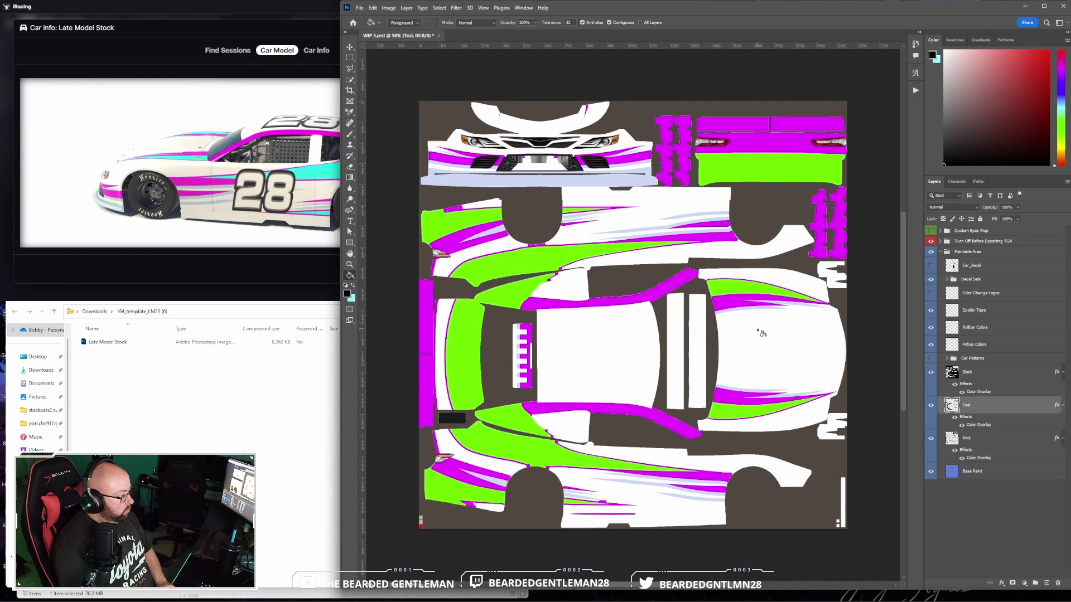
Rotate iRacing's car preview to a front three-quarter view of the white, pink and green livery
left_click(279, 187)
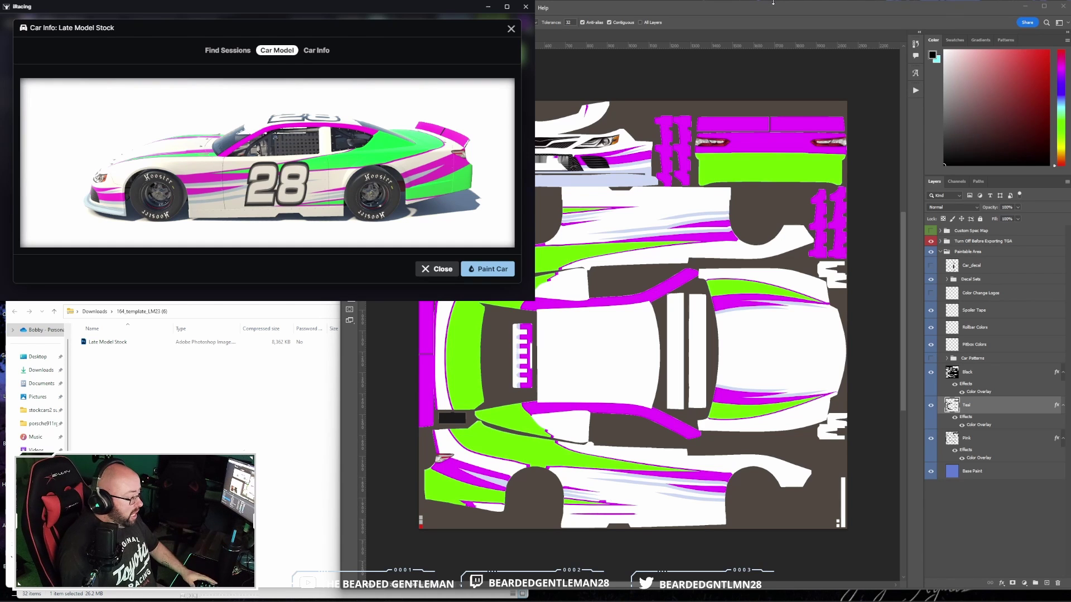
left_click_drag(391, 167, 244, 179)
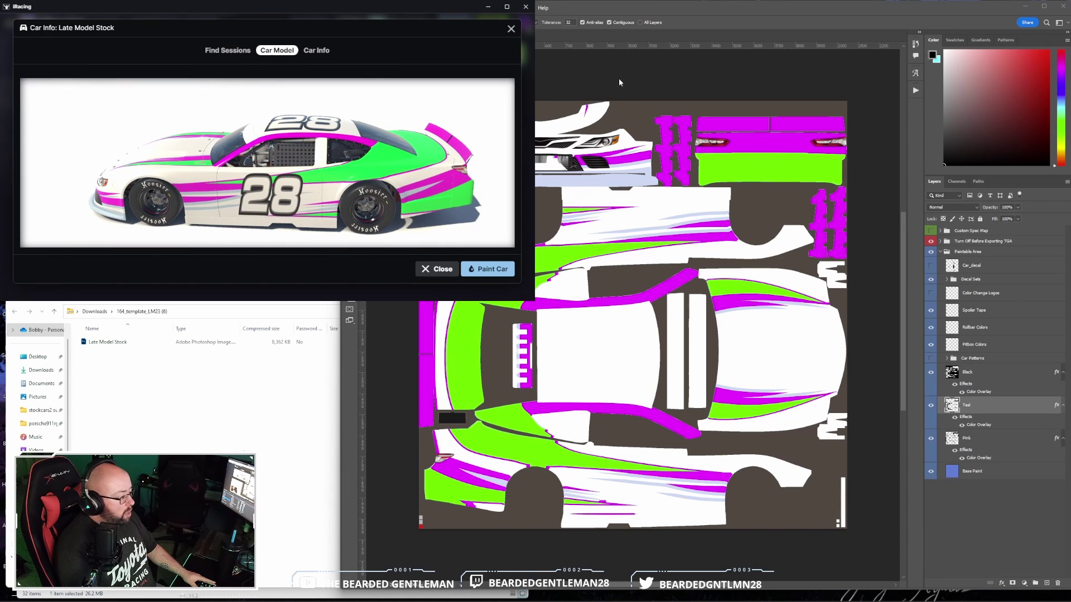
left_click(789, 13)
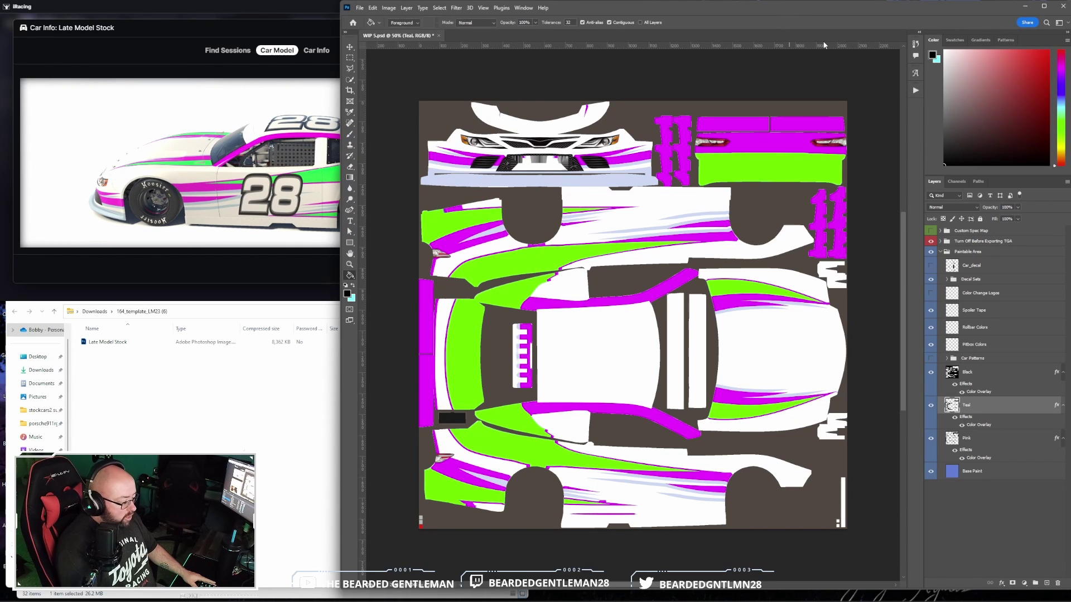
Save a Targa copy named 'WhitePinkGreen Sim Numbers' in the CARS Late Model folder
left_click(360, 8)
mouse_move(372, 8)
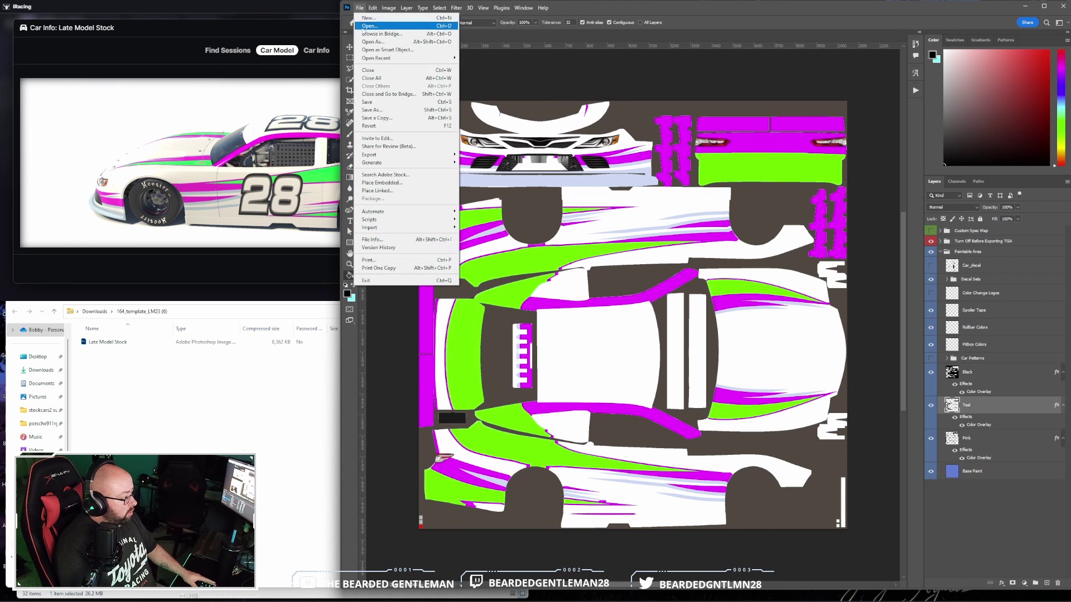
left_click(378, 119)
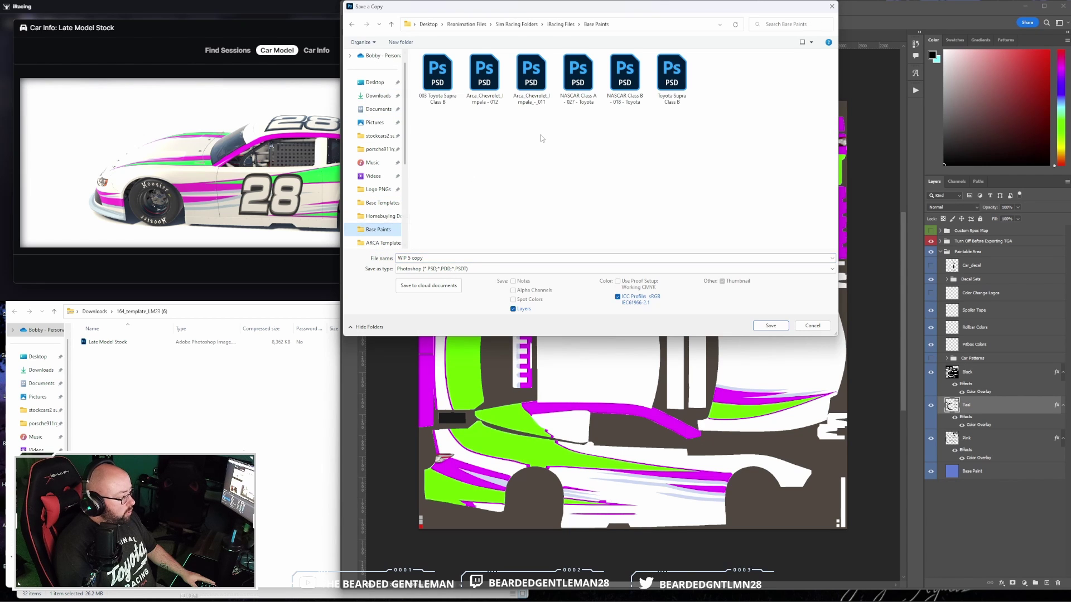
left_click(391, 24)
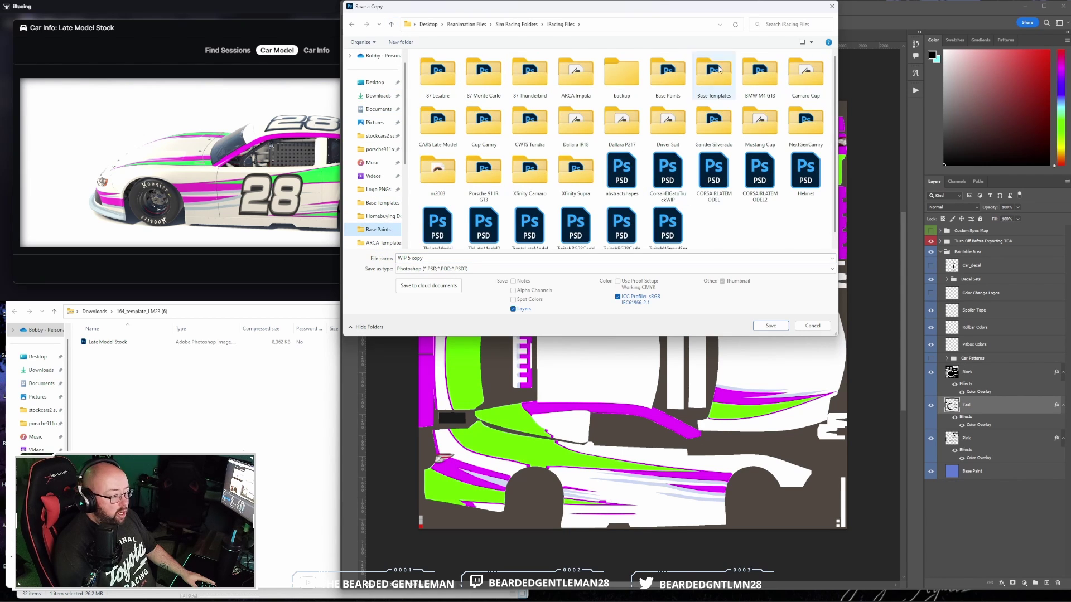
double_click(444, 129)
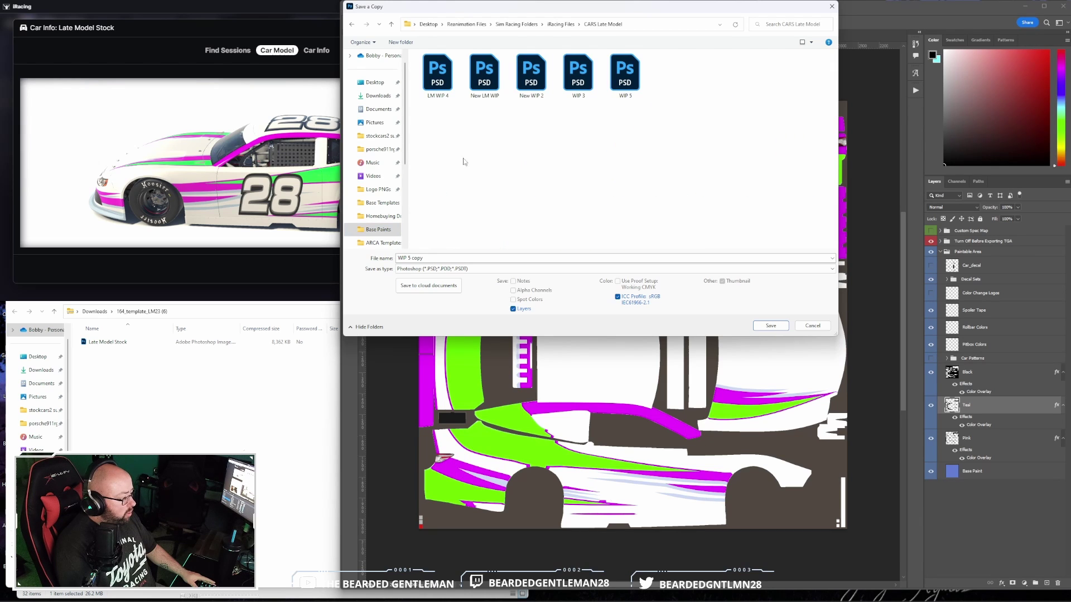
left_click(446, 269)
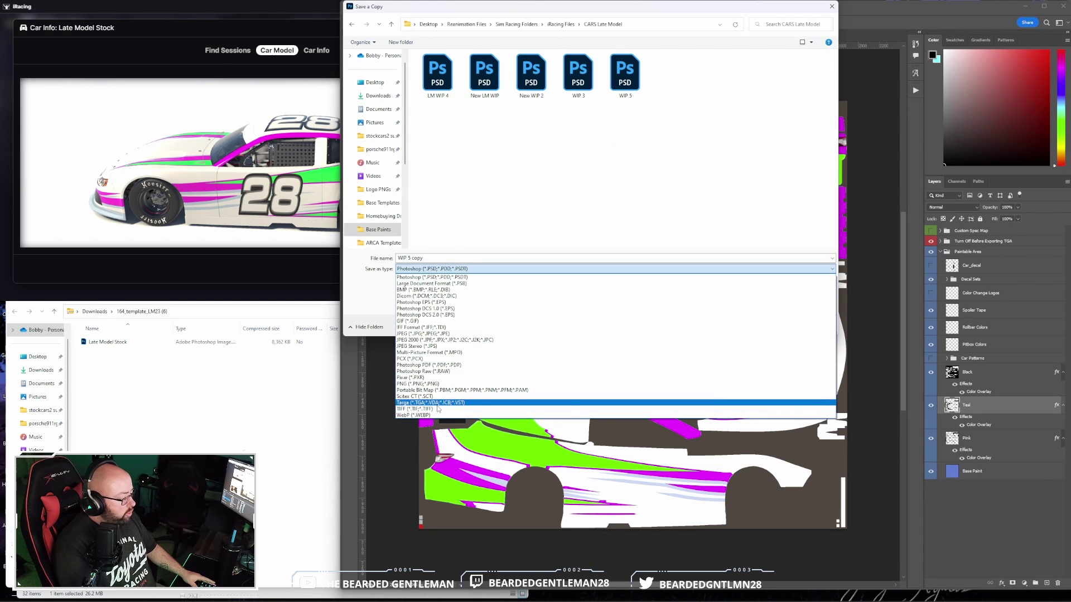
left_click(438, 404)
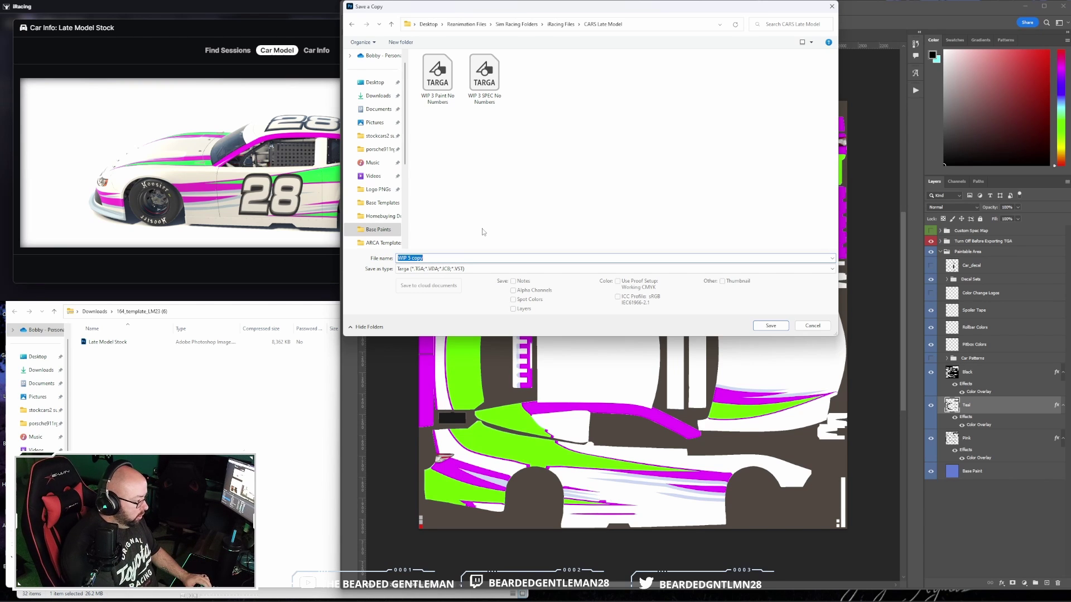
type("WhitePinkGreen Sim Numbers")
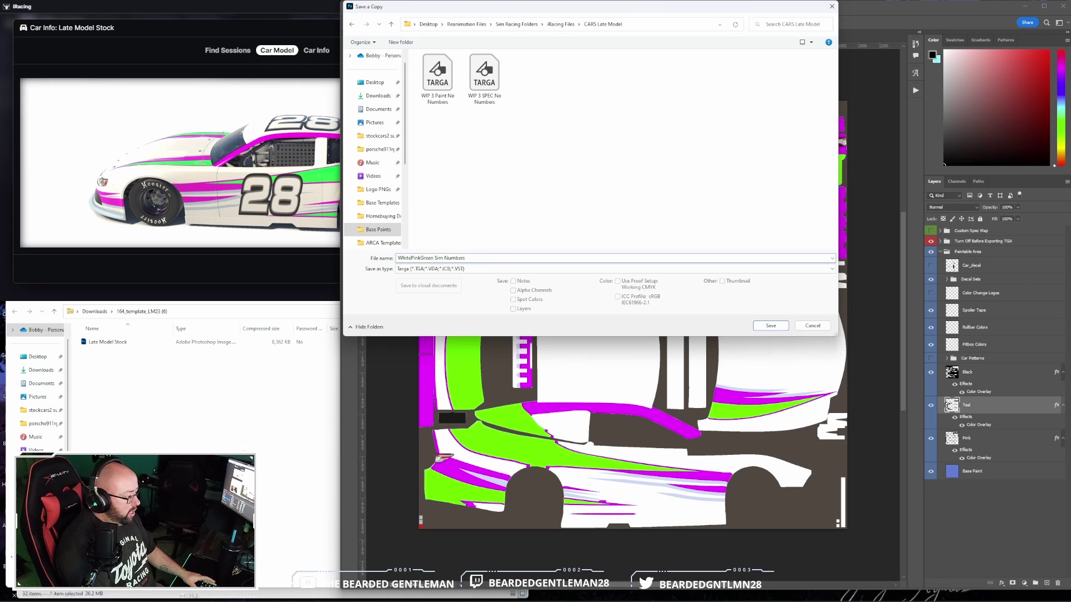
key("Return")
key("Return")
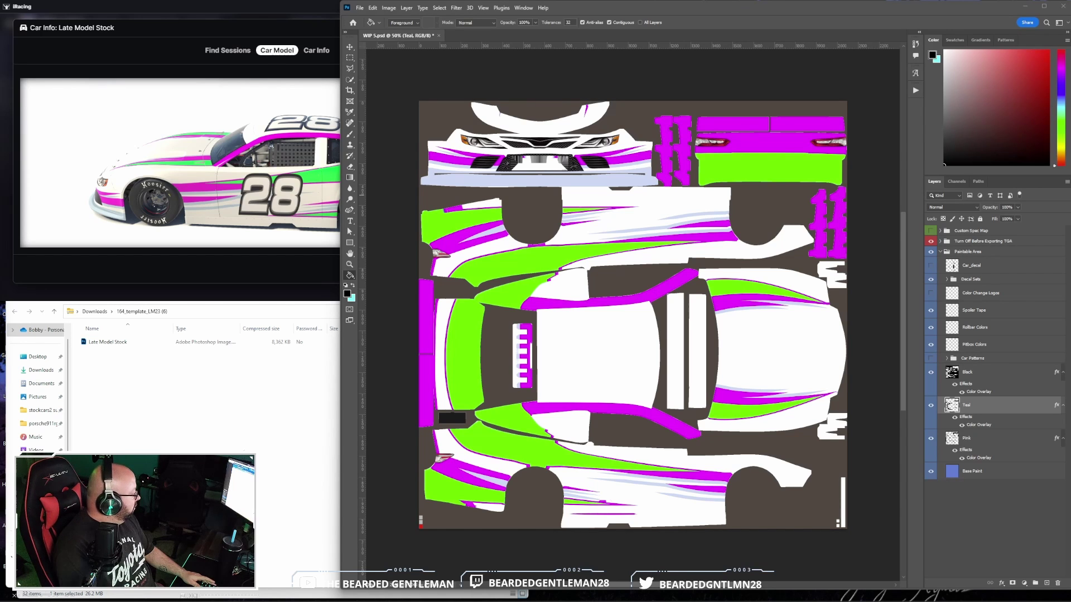
key("alt+Tab")
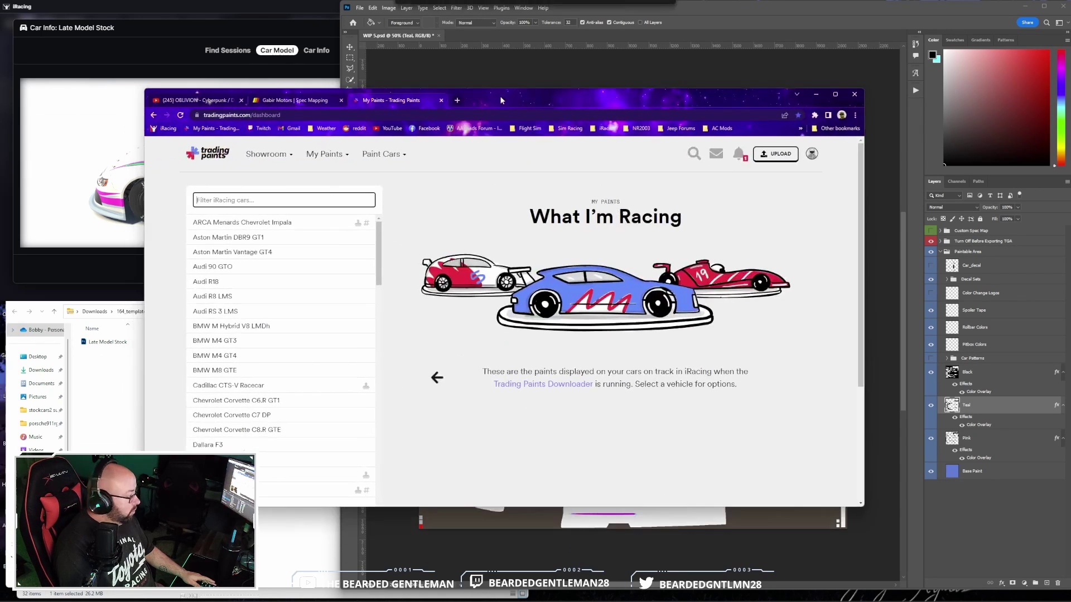
On Trading Paints' upload page, select the WhitePinkGreen Sim Numbers TGA from CARS Late Model
double_click(828, 103)
mouse_move(360, 62)
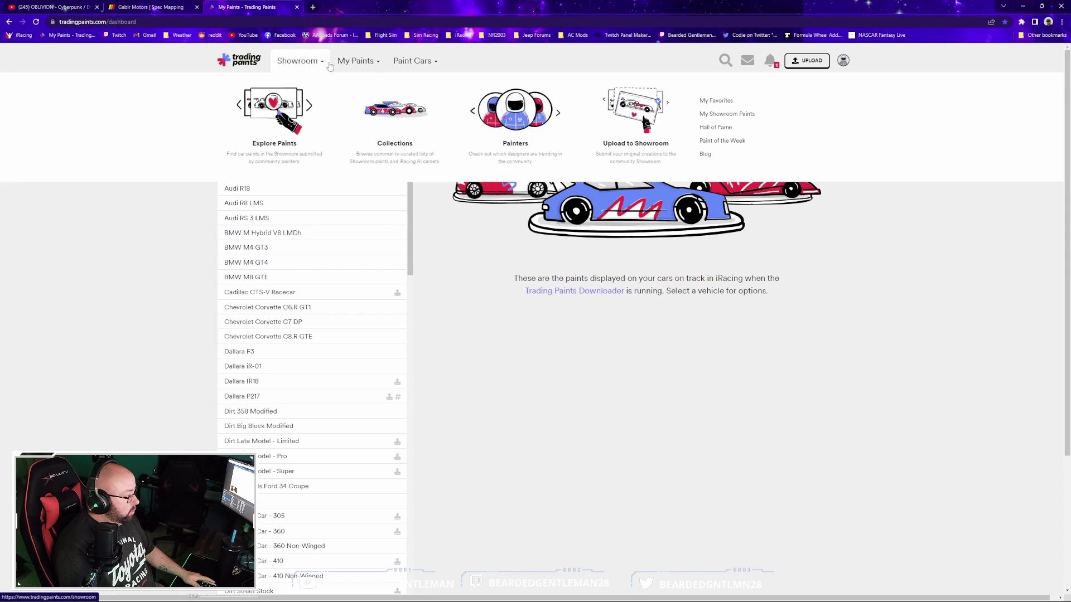
left_click(274, 114)
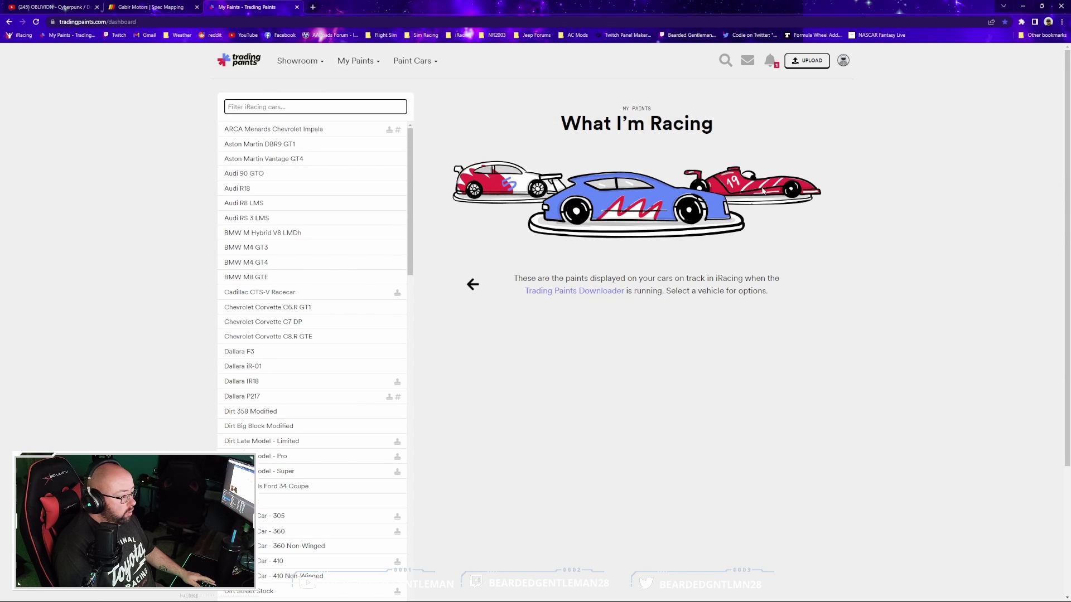
left_click(807, 61)
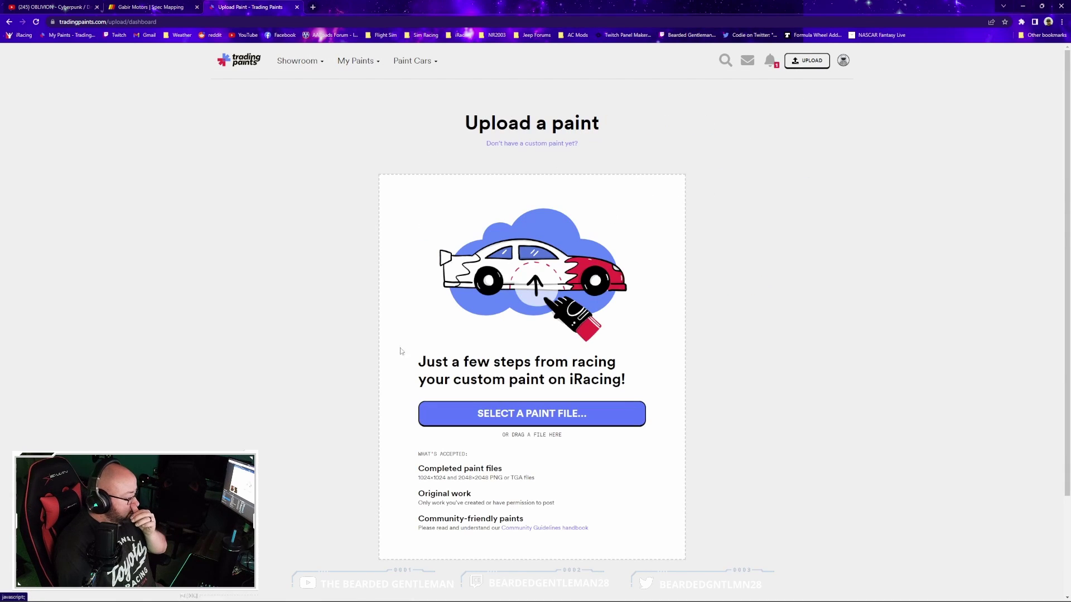
left_click(548, 414)
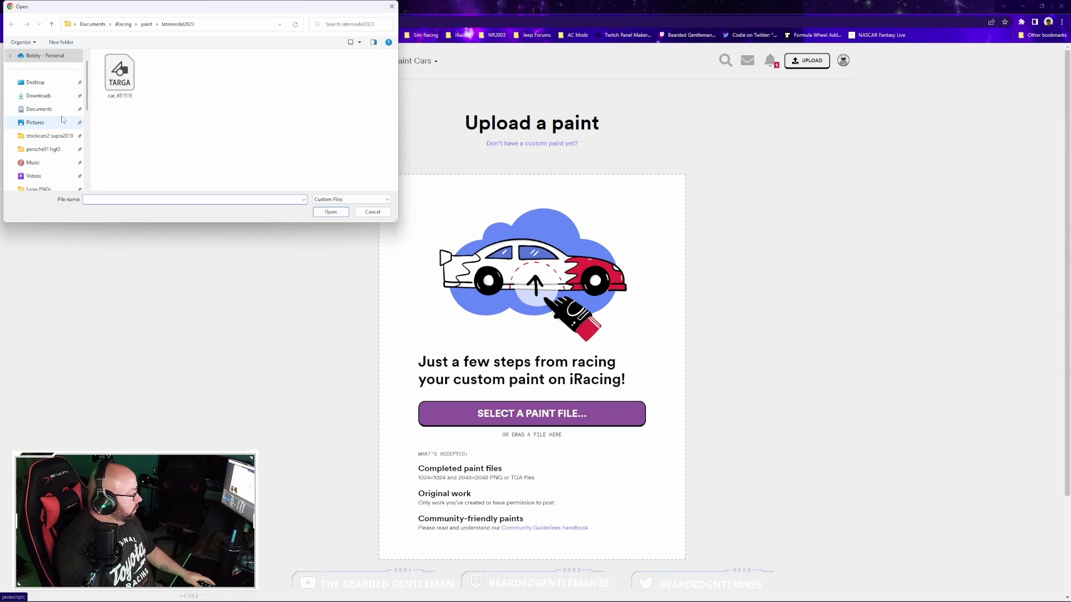
scroll(49, 114, "down", 2)
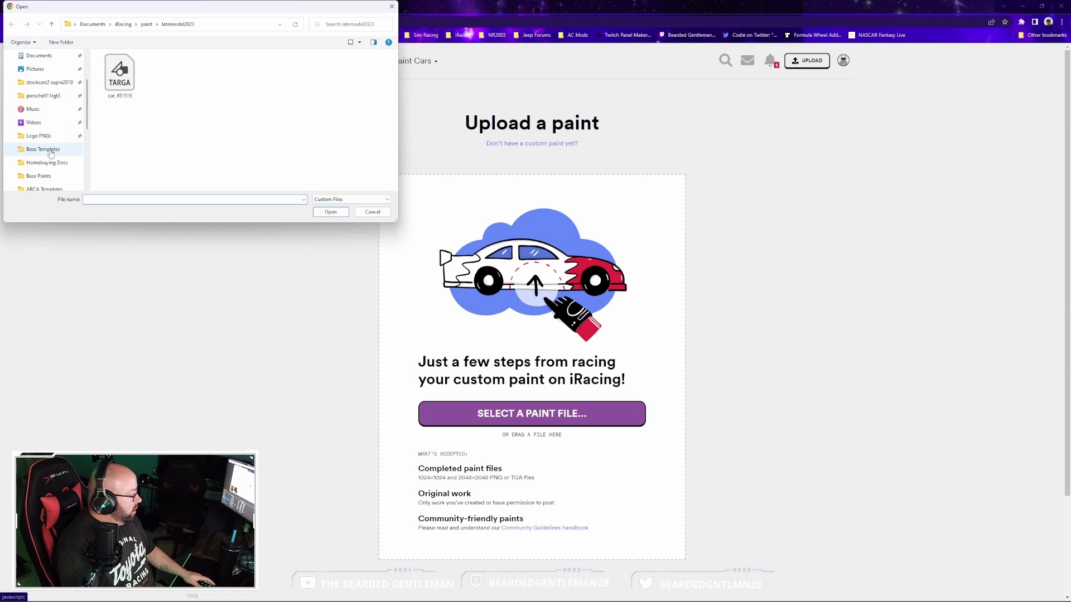
left_click(49, 149)
left_click(53, 26)
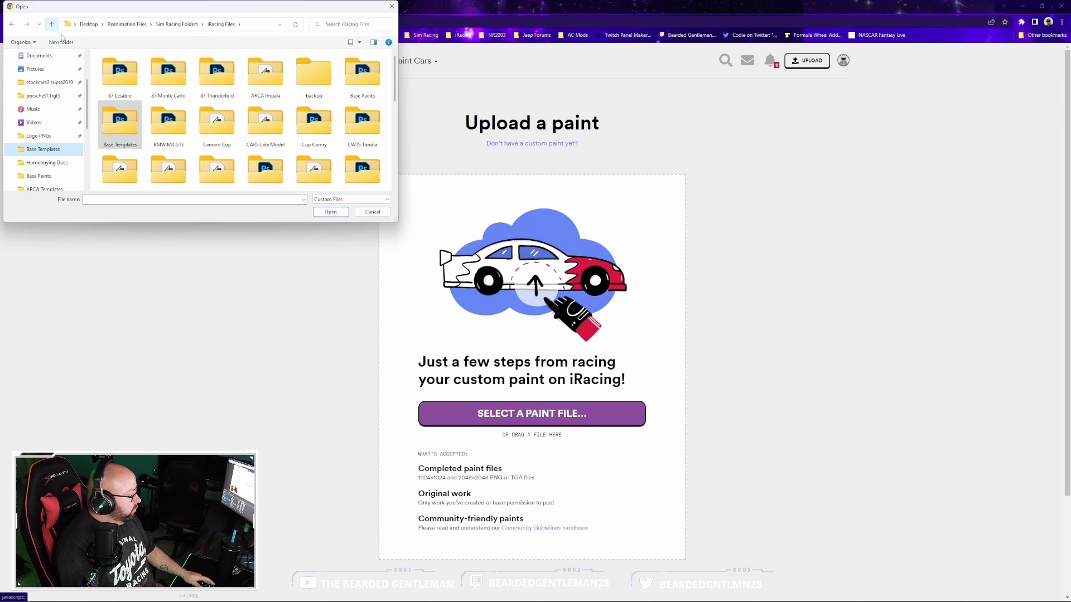
scroll(268, 120, "down", 1)
double_click(270, 113)
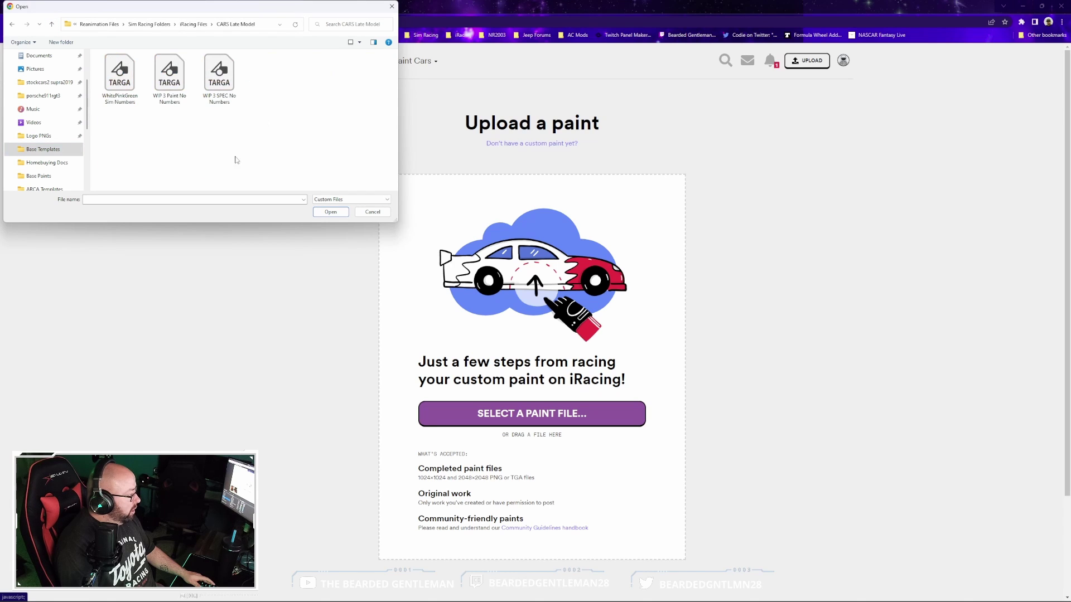
left_click(120, 77)
left_click(318, 215)
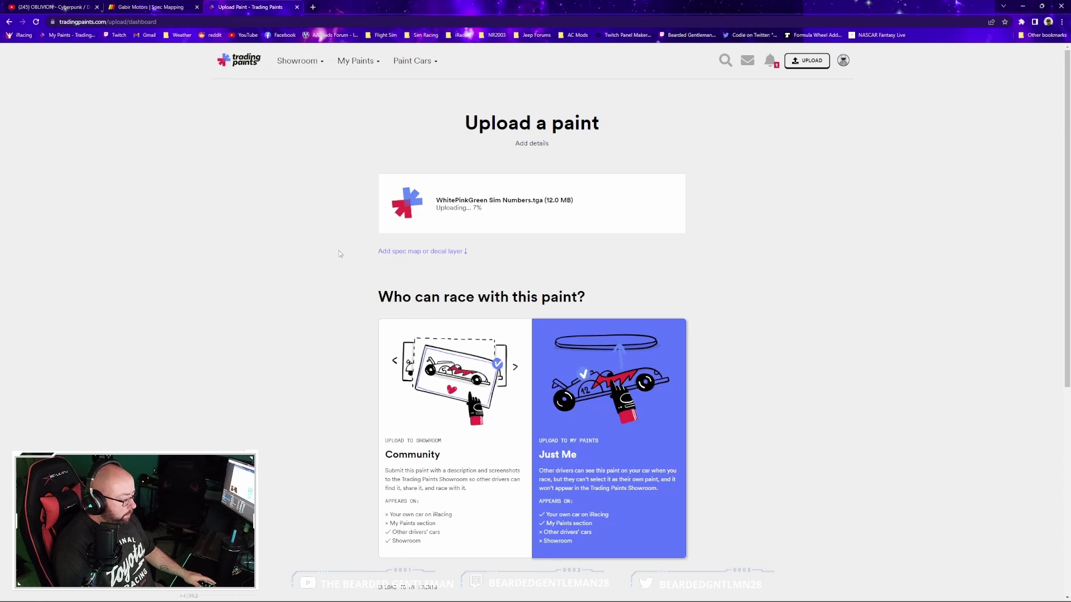
Choose Late Model Stock as the vehicle and upload the paint to My Paints
scroll(329, 251, "down", 4)
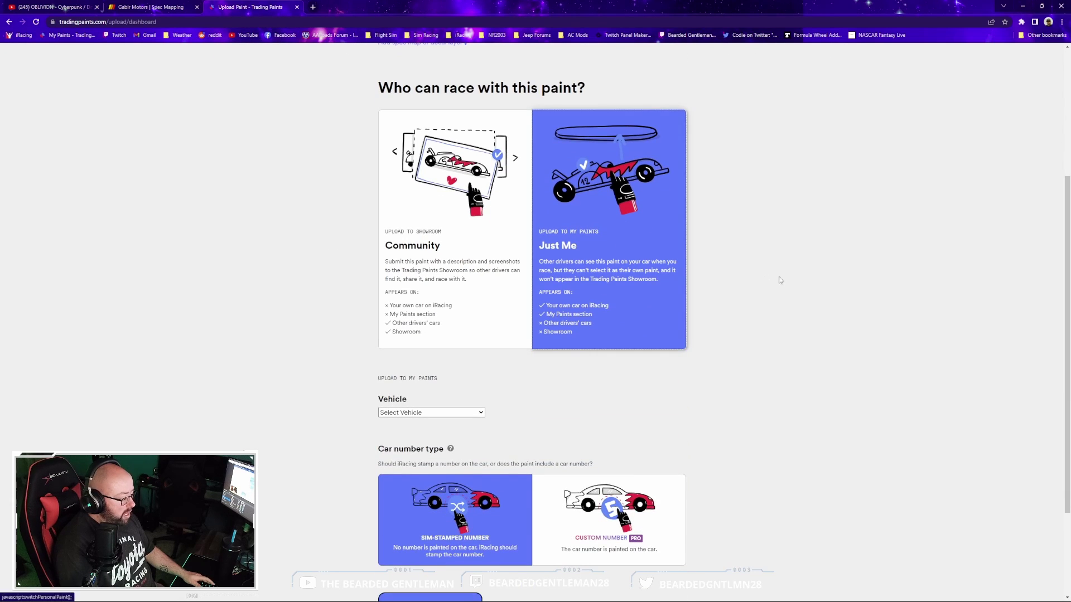
scroll(471, 252, "down", 2)
left_click(432, 279)
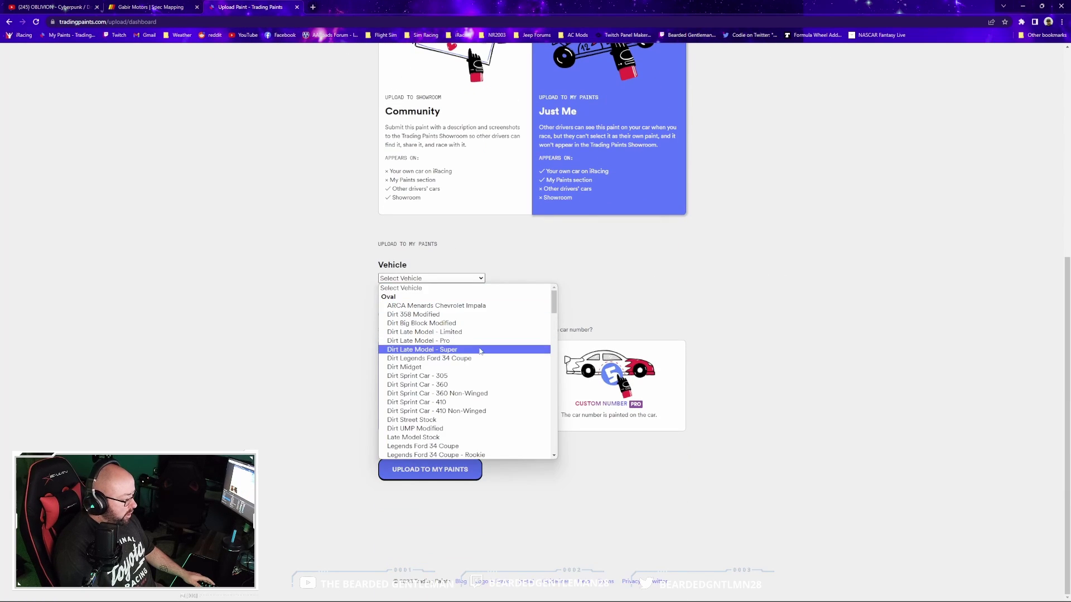
scroll(480, 351, "down", 4)
scroll(480, 352, "up", 3)
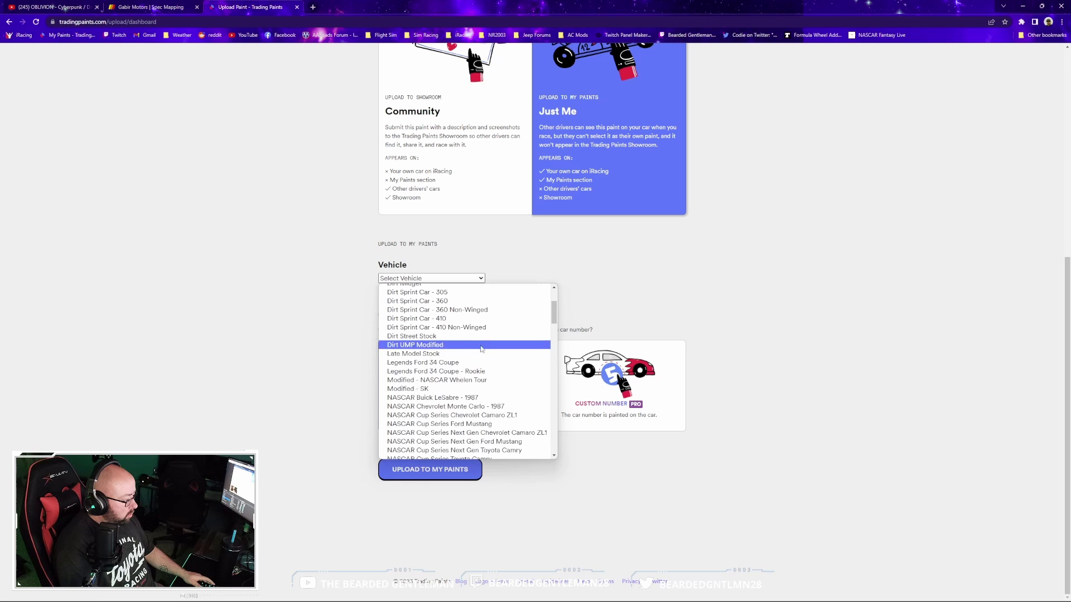
left_click(476, 353)
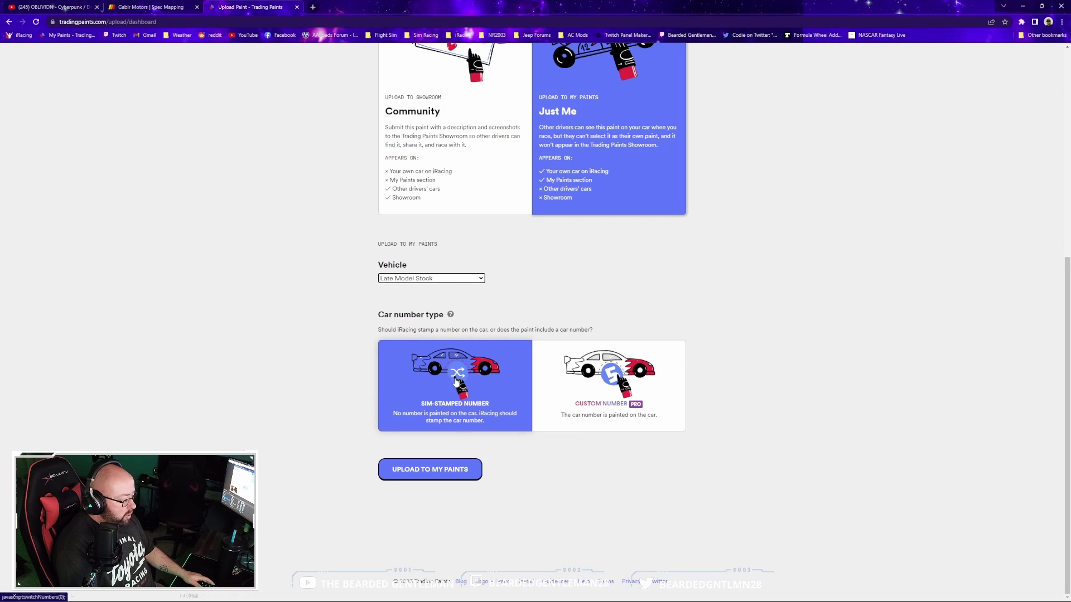
left_click(445, 469)
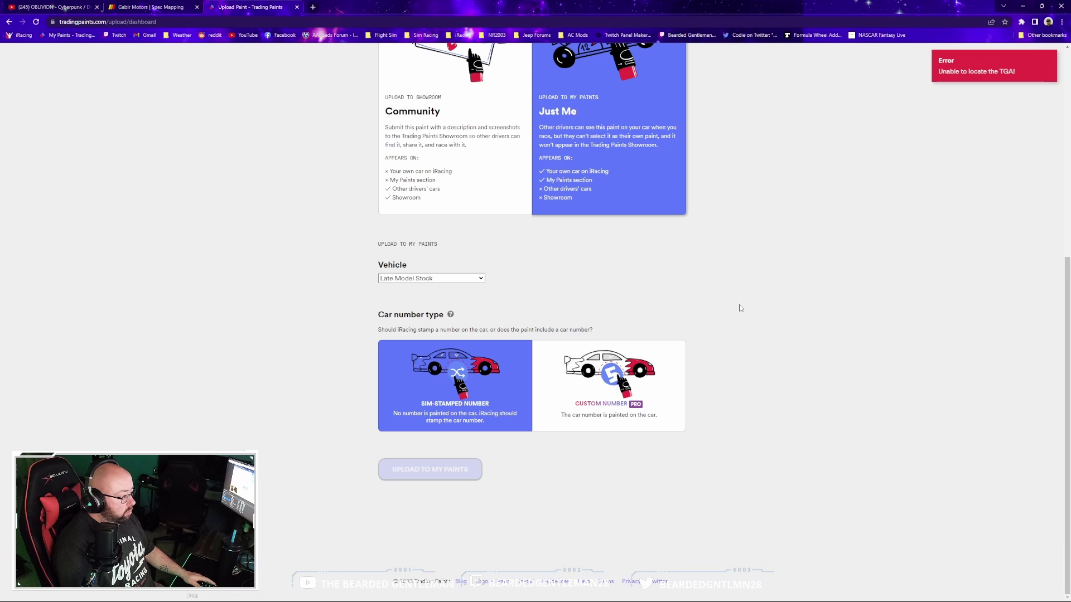
scroll(755, 303, "up", 7)
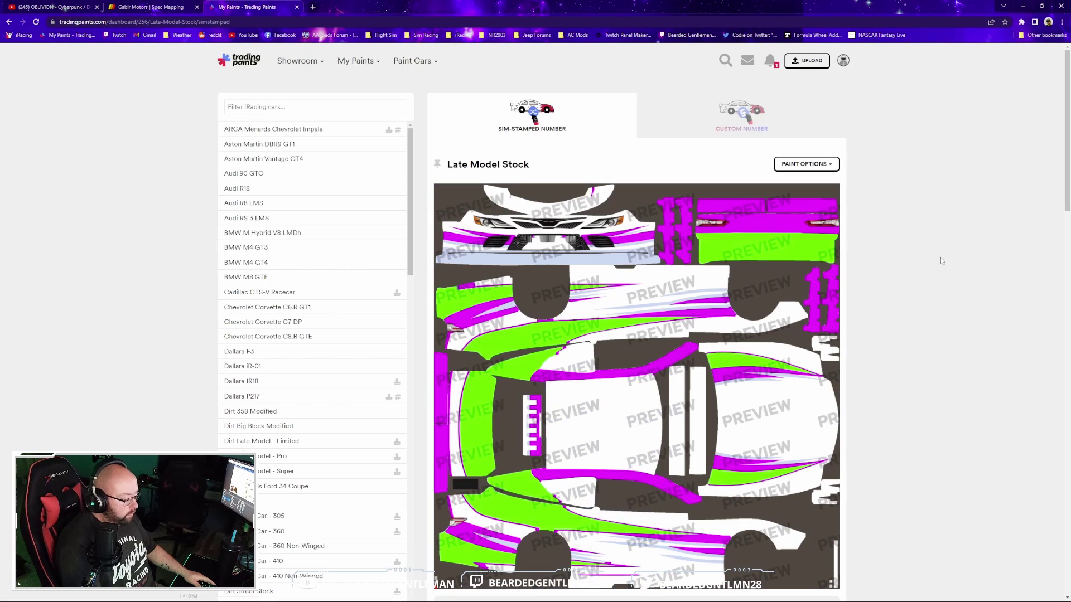
Review the new Late Model Stock livery and its notes in My Paints, then minimize the browser
scroll(945, 300, "down", 1)
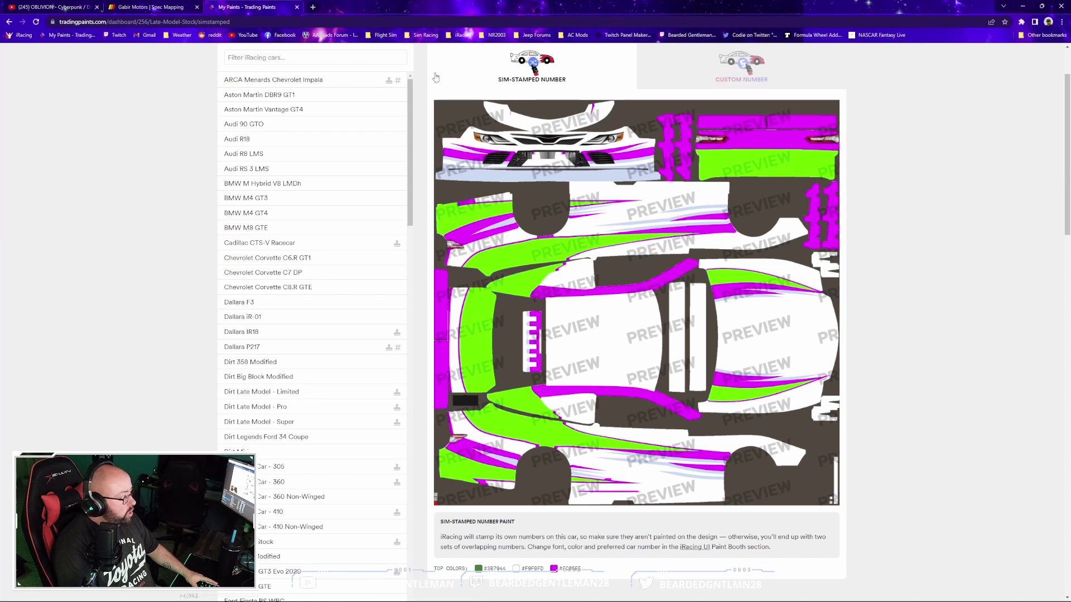
left_click(1023, 7)
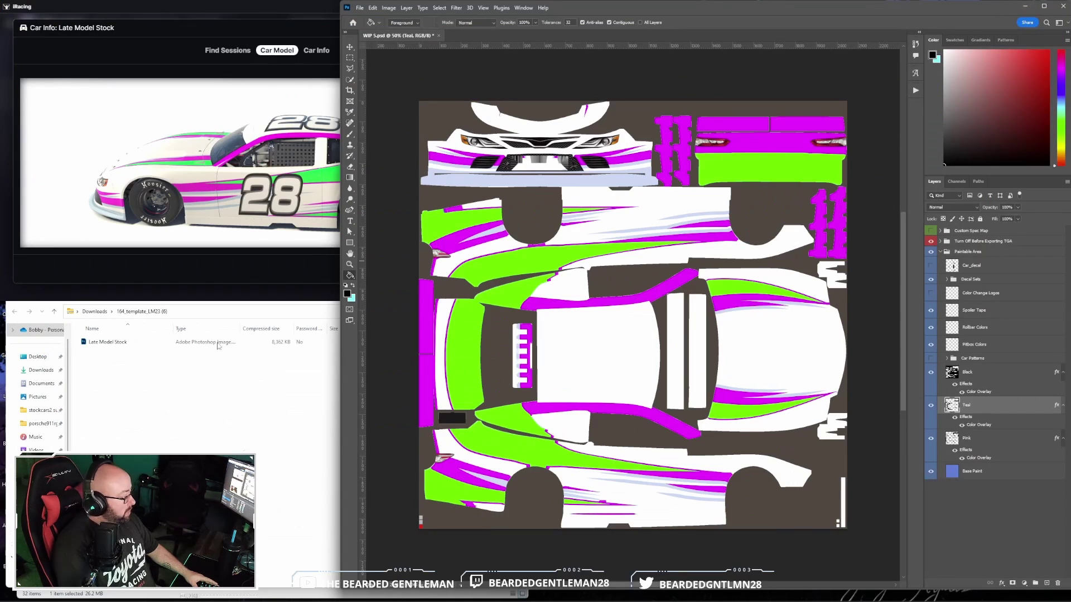